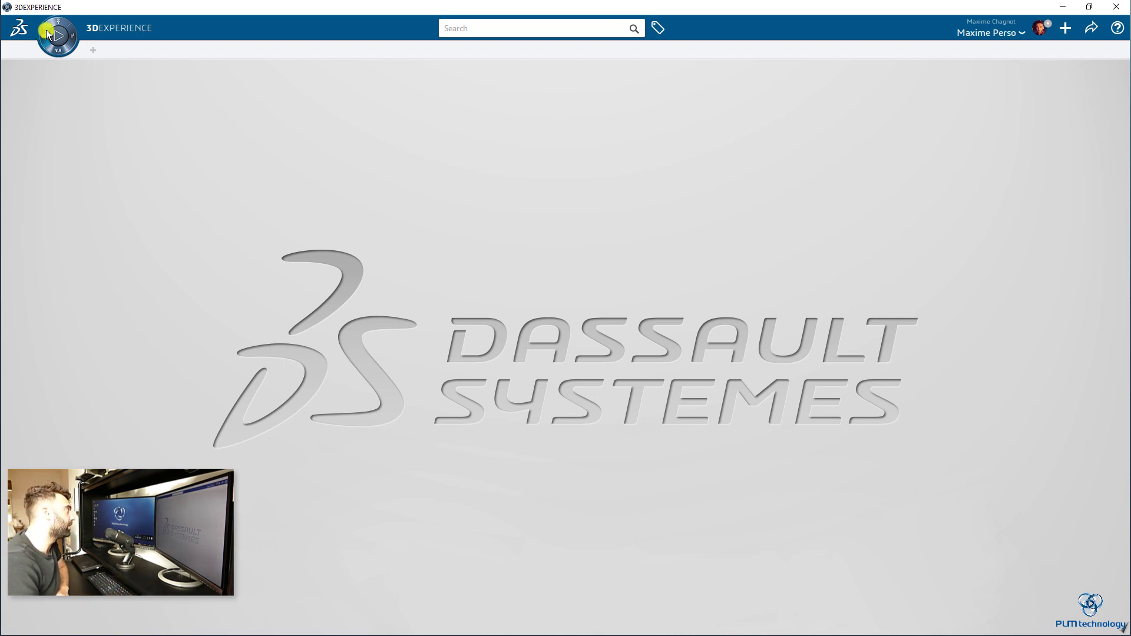
- Open the Collaborative Spaces Control Center from the platform's roles and apps and log in with the prefilled credentials
{"action": "left_click", "coordinate": [52, 21]}
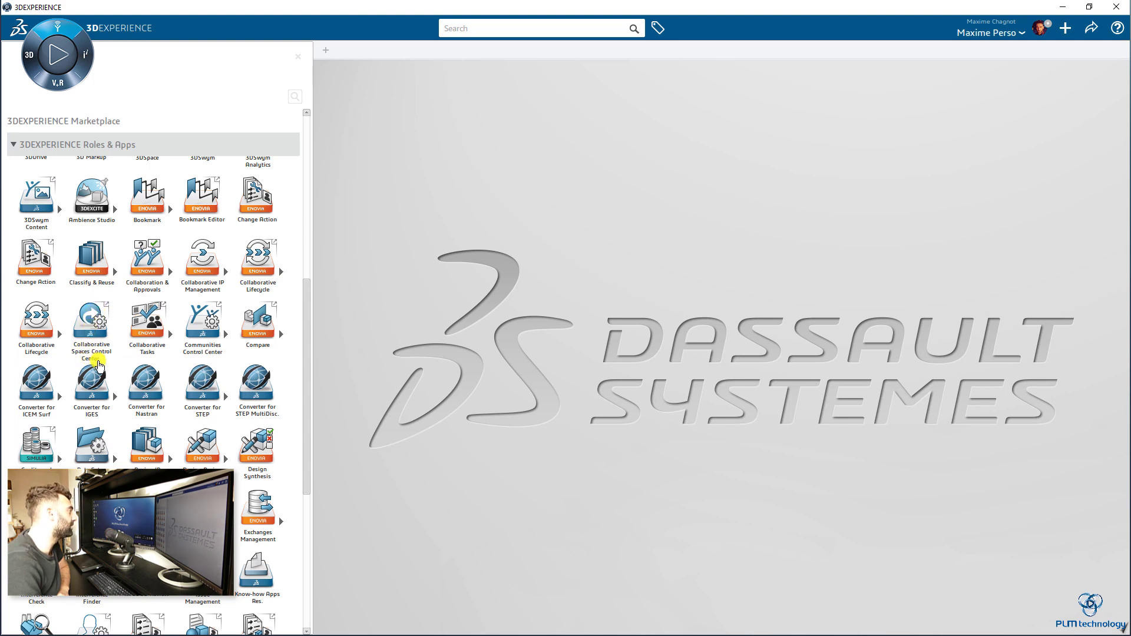
{"action": "left_click", "coordinate": [93, 317]}
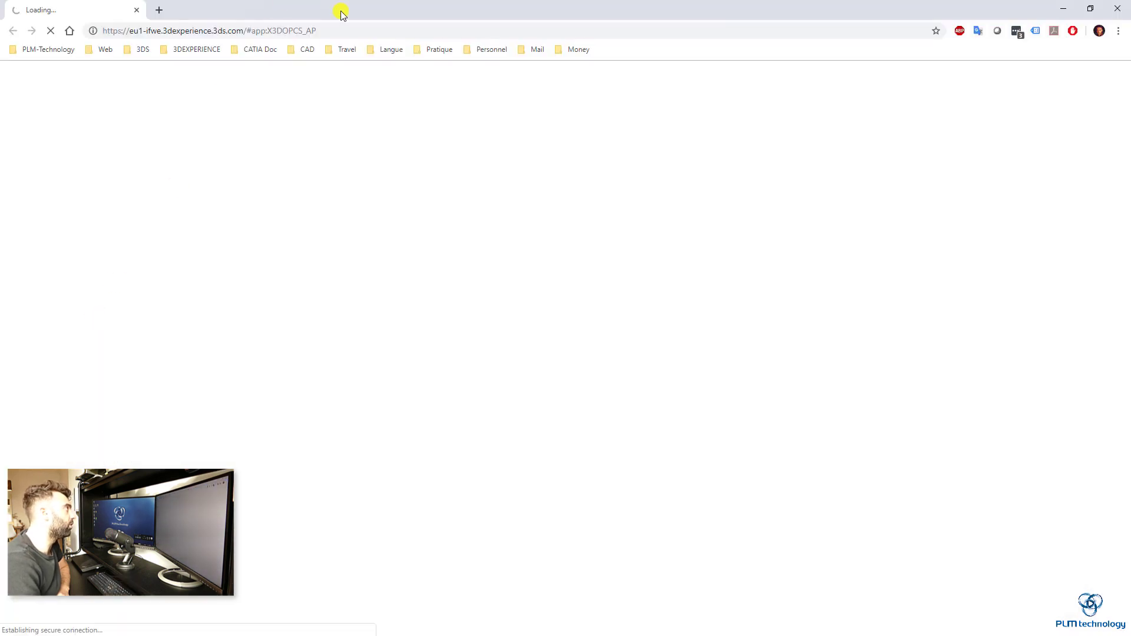
{"action": "left_click_drag", "start_coordinate": [340, 11], "coordinate": [389, 9]}
{"action": "double_click", "coordinate": [394, 18]}
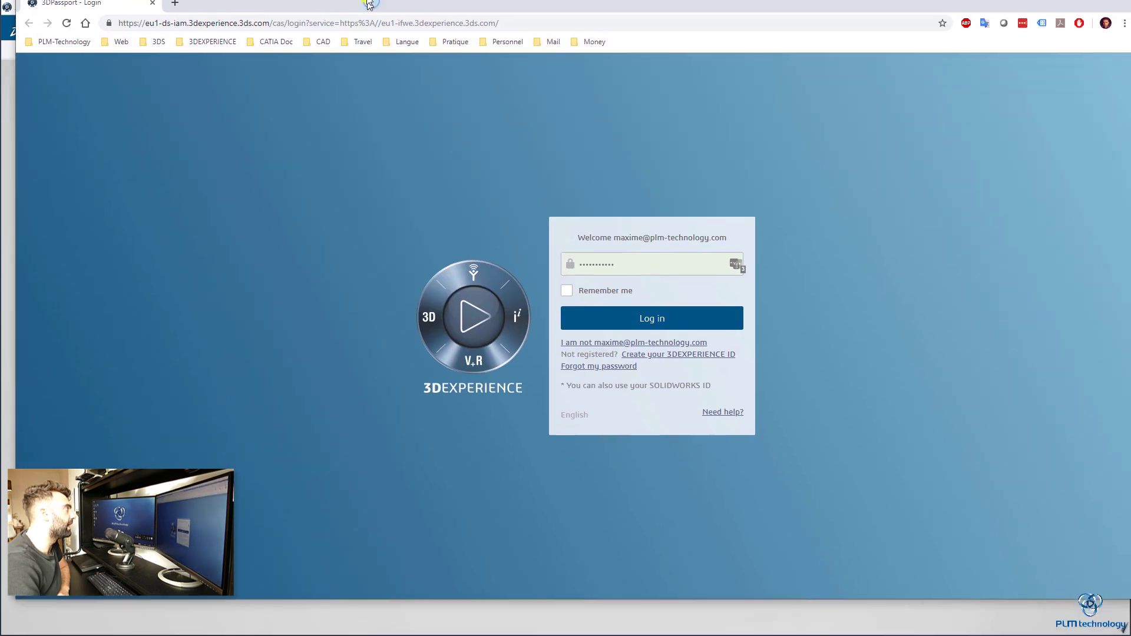
{"action": "left_click", "coordinate": [726, 287]}
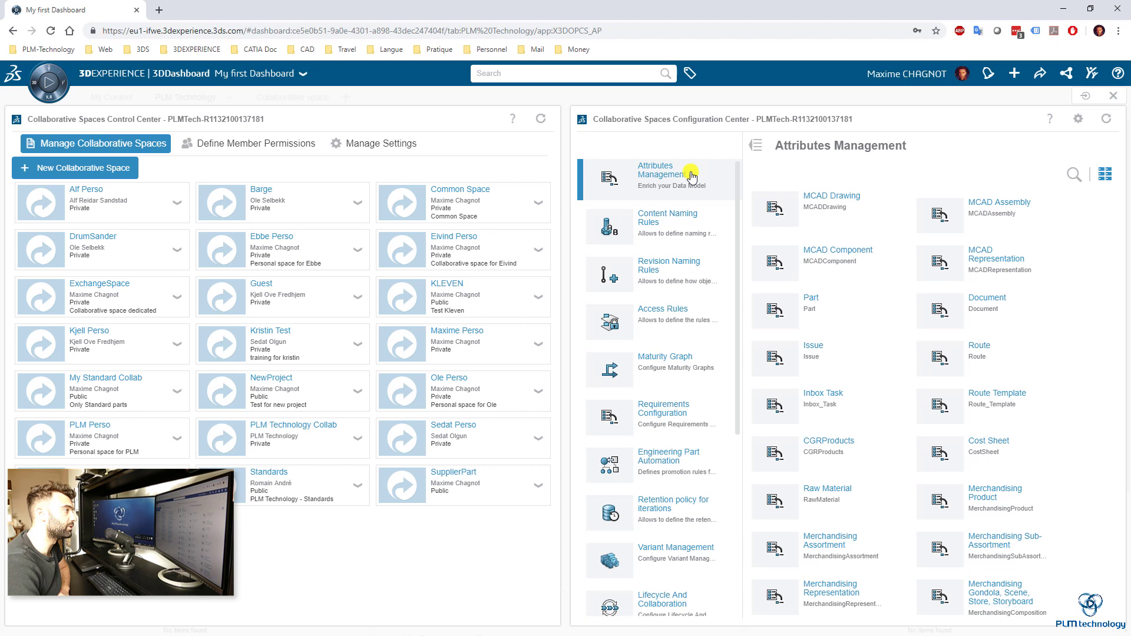
- Review the Access Rules down to the lifecycle rule on sharing content when creating a minor revision, and close the browser window
{"action": "left_click", "coordinate": [659, 324]}
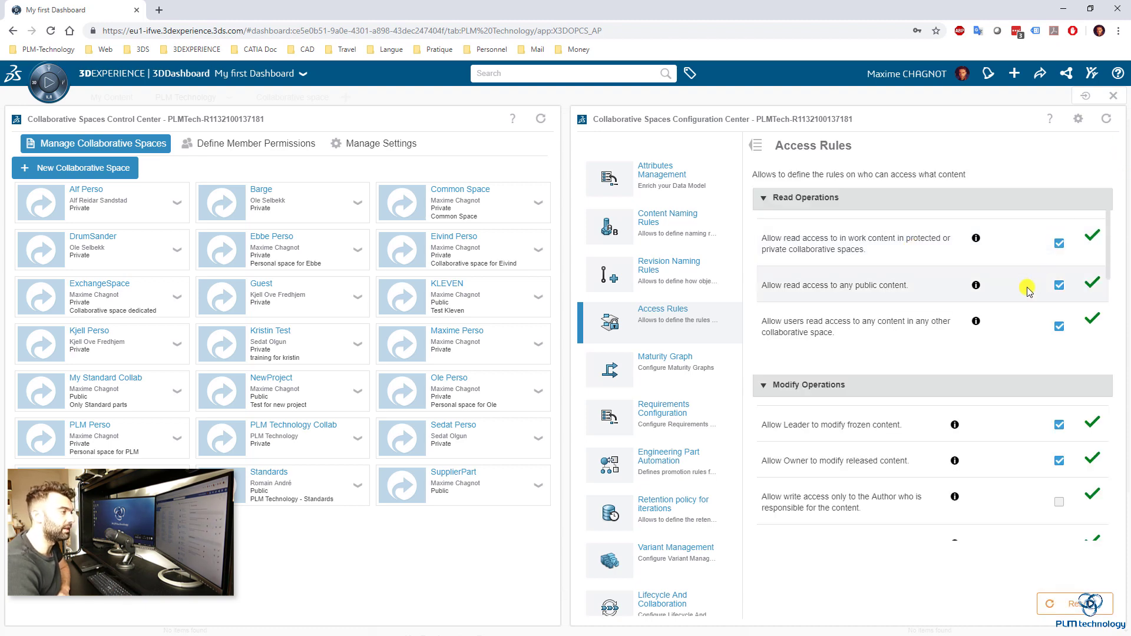
{"action": "scroll", "coordinate": [999, 312], "scroll_direction": "down", "scroll_amount": 3}
{"action": "scroll", "coordinate": [999, 312], "scroll_direction": "down", "scroll_amount": 10}
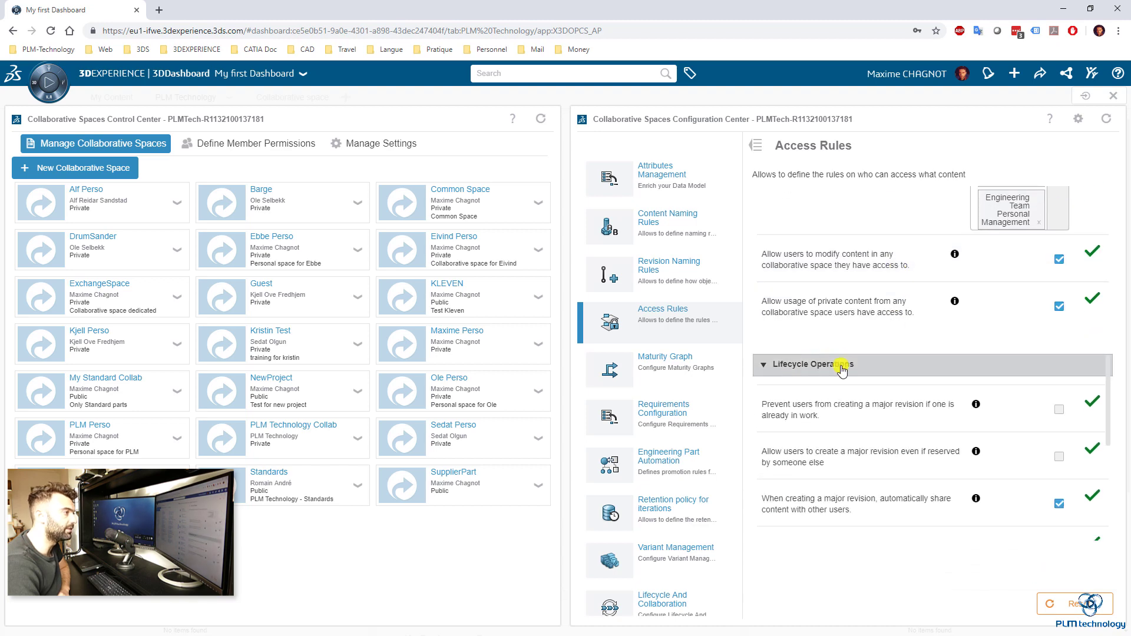
{"action": "scroll", "coordinate": [842, 371], "scroll_direction": "down", "scroll_amount": 3}
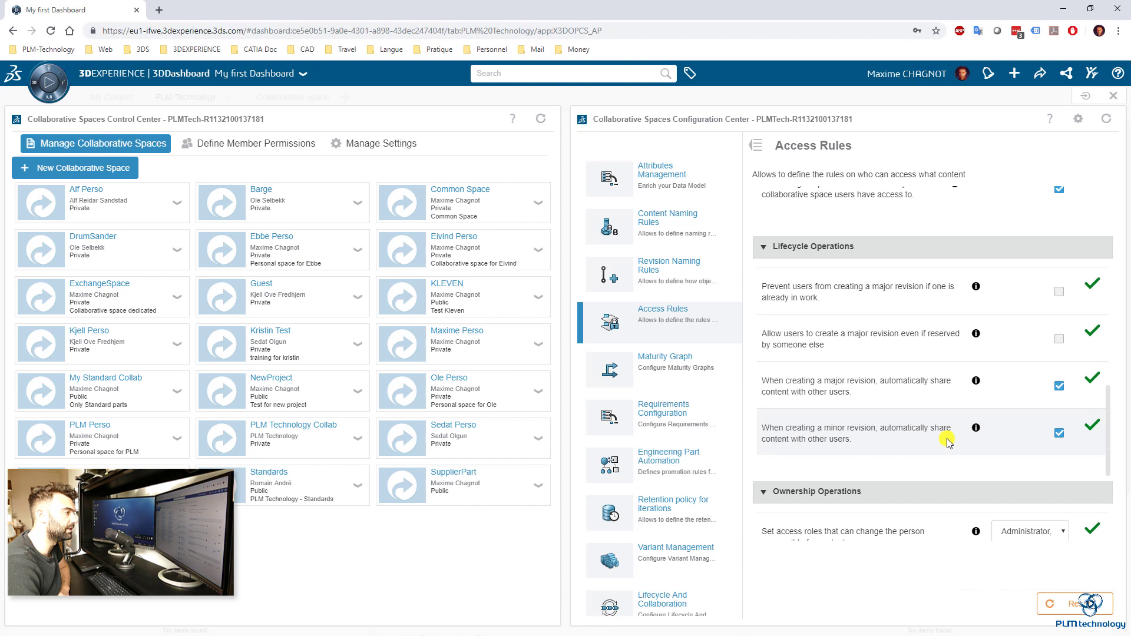
{"action": "left_click_drag", "start_coordinate": [804, 433], "coordinate": [870, 431]}
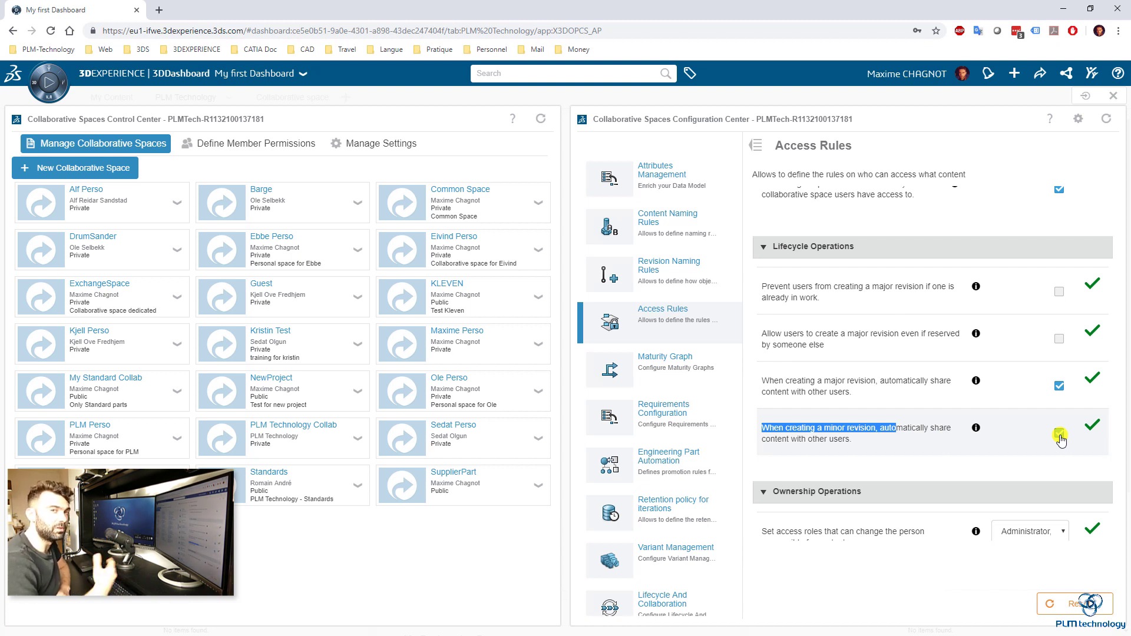
{"action": "left_click", "coordinate": [1118, 16]}
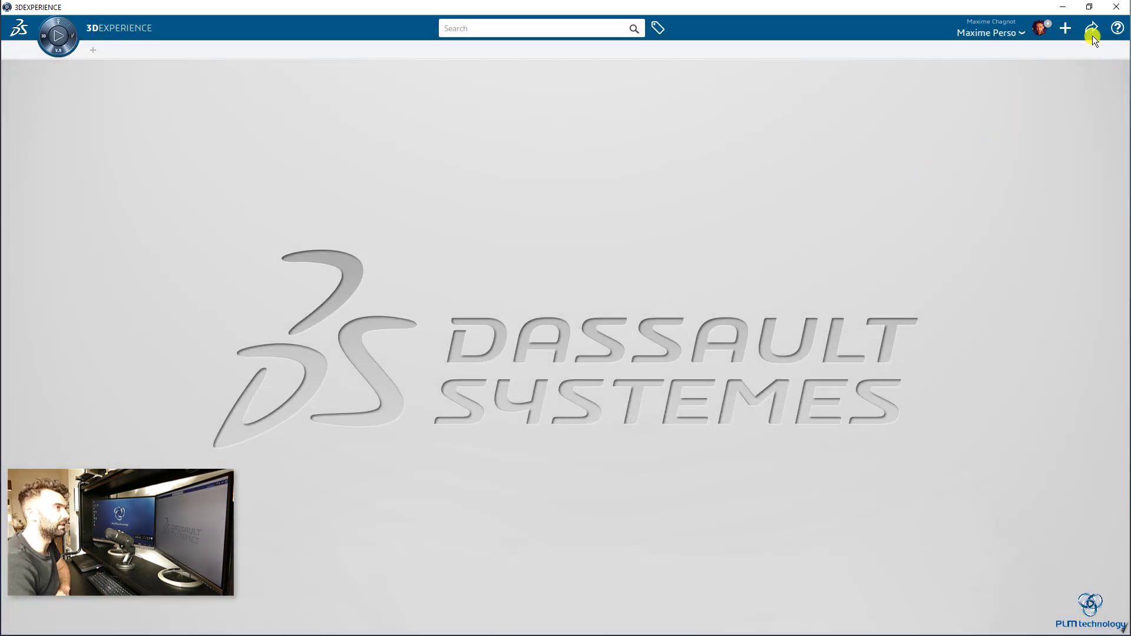
- Create a new 3D Part titled "Axle"
{"action": "left_click", "coordinate": [1065, 29]}
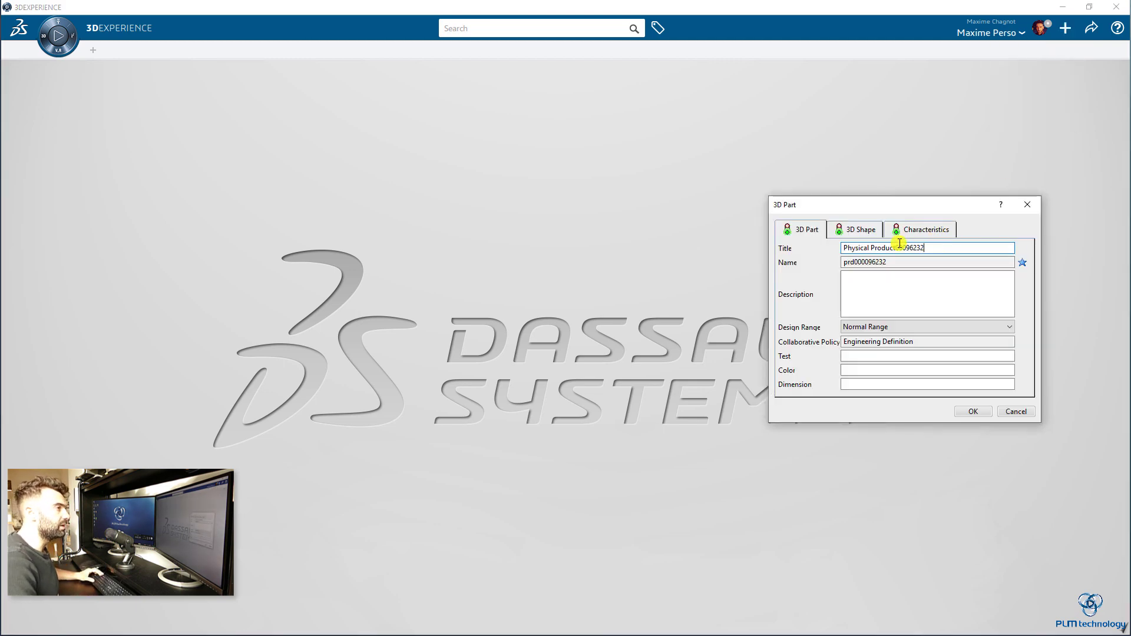
{"action": "left_click_drag", "start_coordinate": [900, 248], "coordinate": [837, 242]}
{"action": "type", "text": "Axle"}
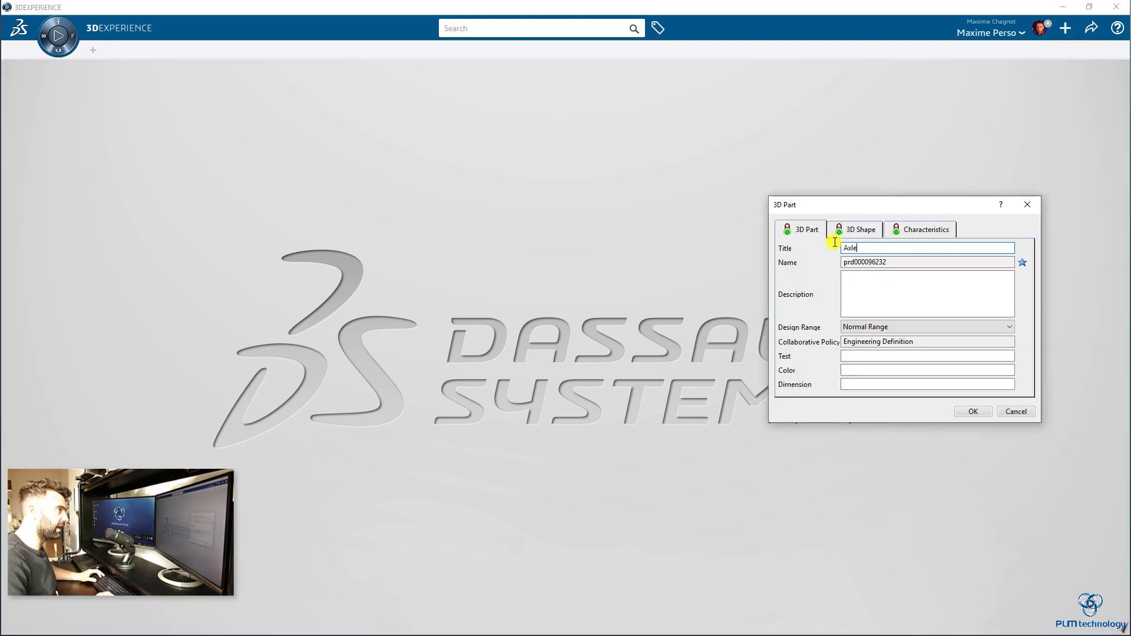
{"action": "key", "text": "Return"}
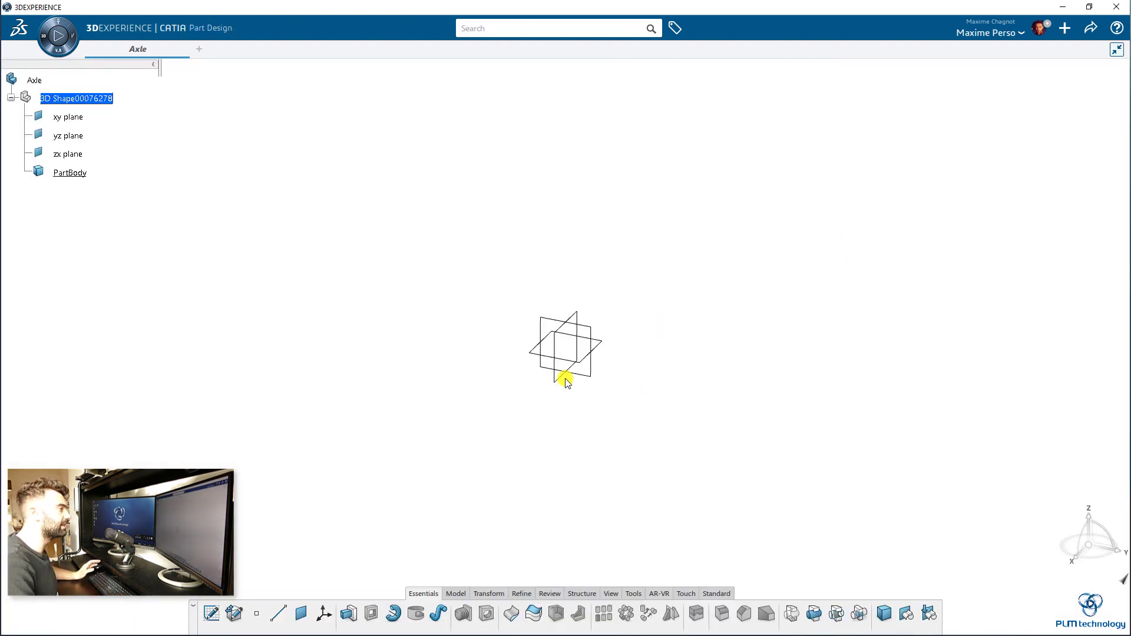
- Start a sketch on the yz plane
{"action": "left_click", "coordinate": [576, 373]}
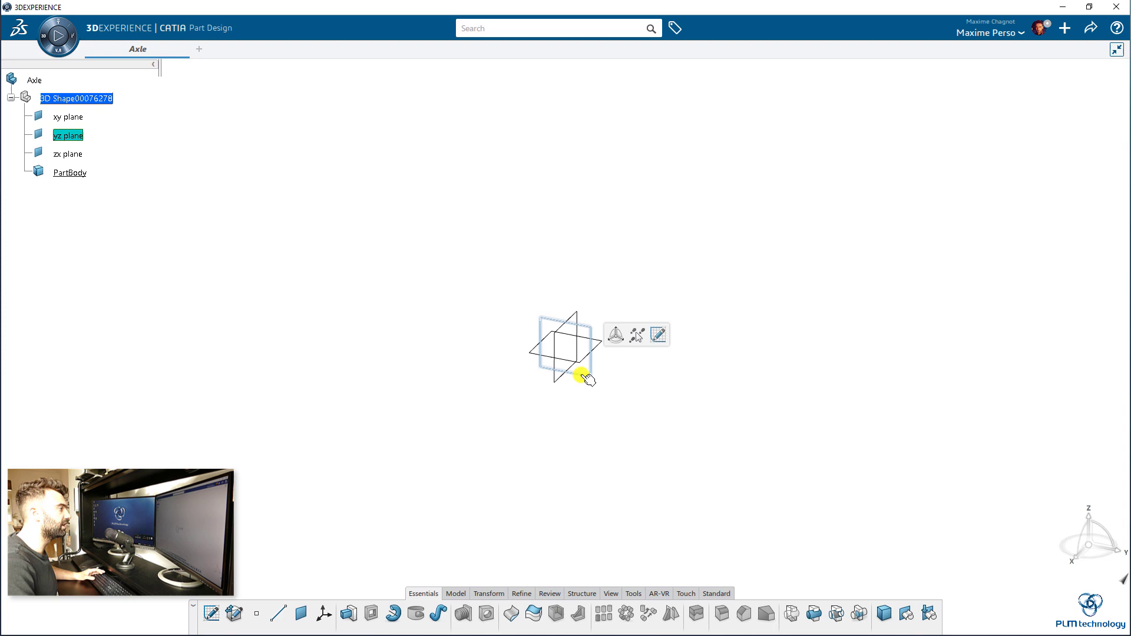
{"action": "left_click", "coordinate": [657, 342]}
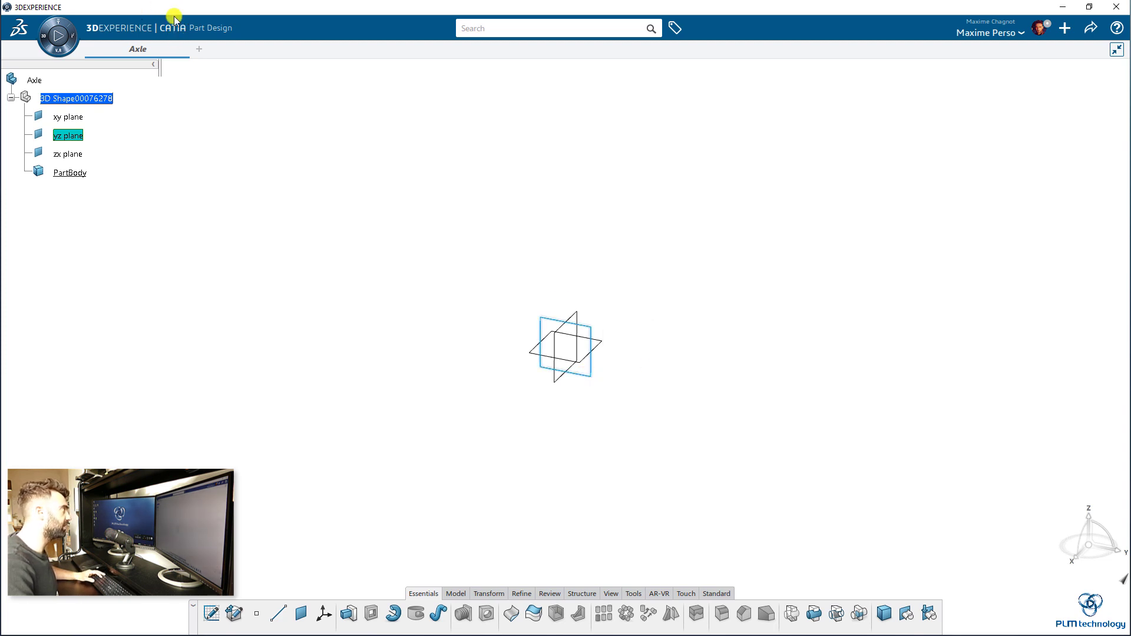
{"action": "left_click", "coordinate": [674, 338]}
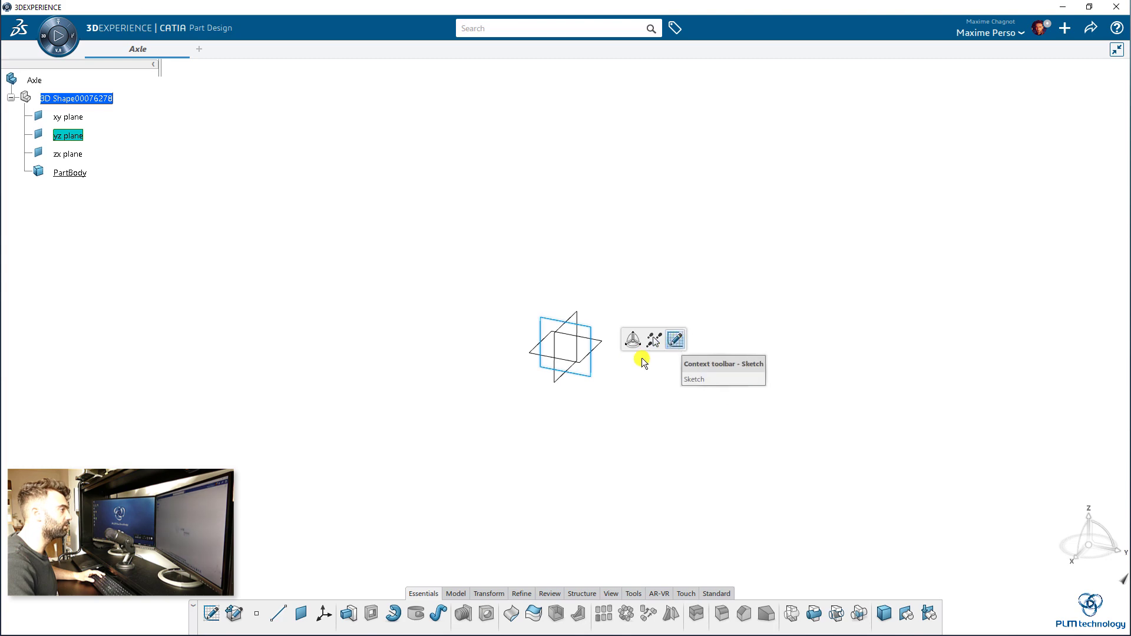
- Draw a closed stepped half-profile along the vertical axis, about 60 mm tall and 10 mm wide, with a collar about 10 by 10 mm
{"action": "left_click", "coordinate": [414, 622]}
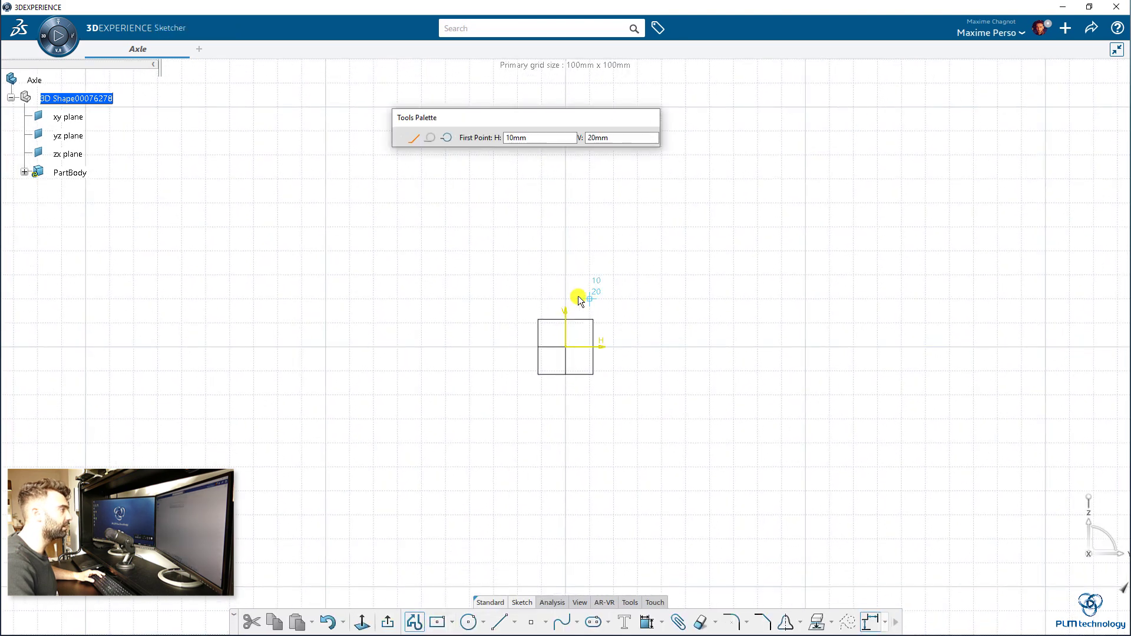
{"action": "left_click", "coordinate": [559, 372]}
{"action": "left_click", "coordinate": [562, 443]}
{"action": "left_click", "coordinate": [591, 440]}
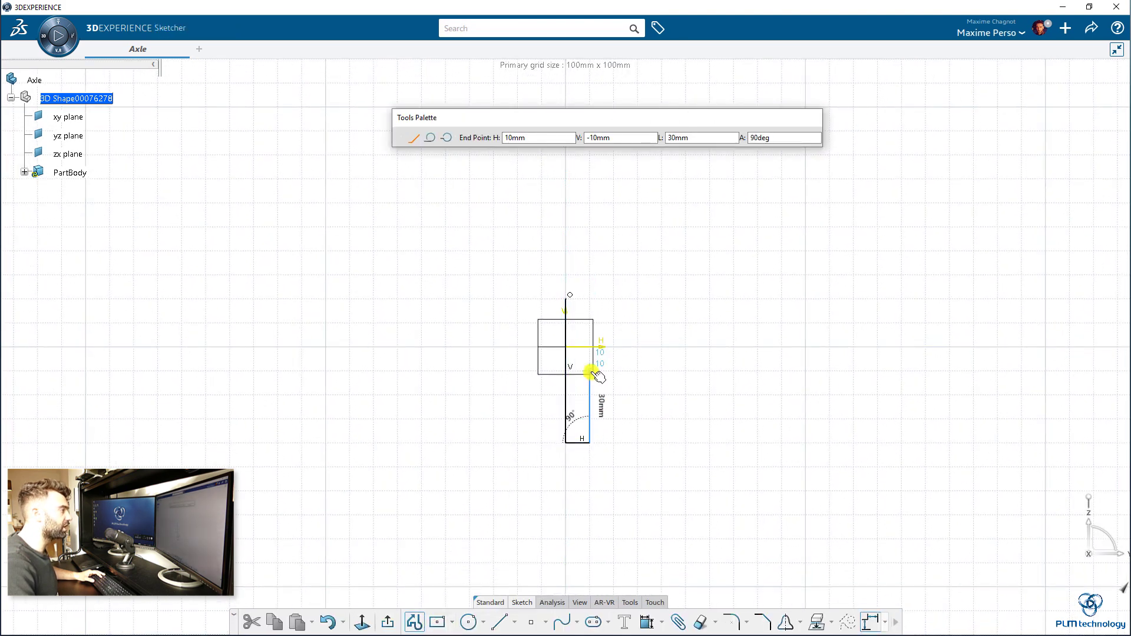
{"action": "left_click", "coordinate": [613, 371]}
{"action": "left_click", "coordinate": [613, 347]}
{"action": "left_click", "coordinate": [590, 347]}
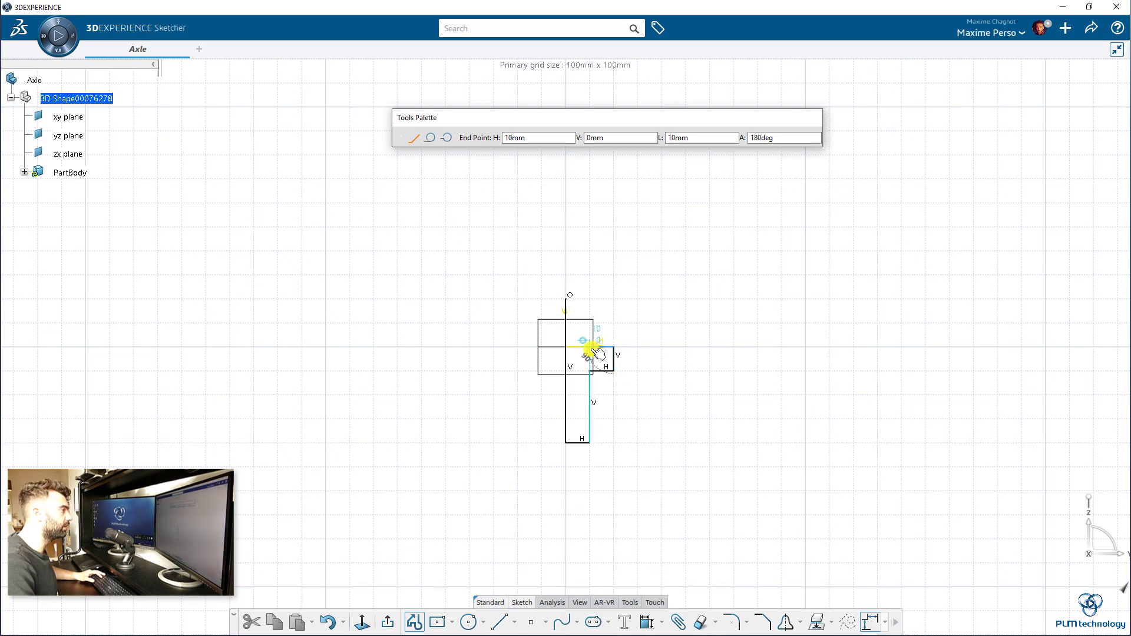
{"action": "left_click", "coordinate": [589, 299]}
{"action": "left_click", "coordinate": [566, 299]}
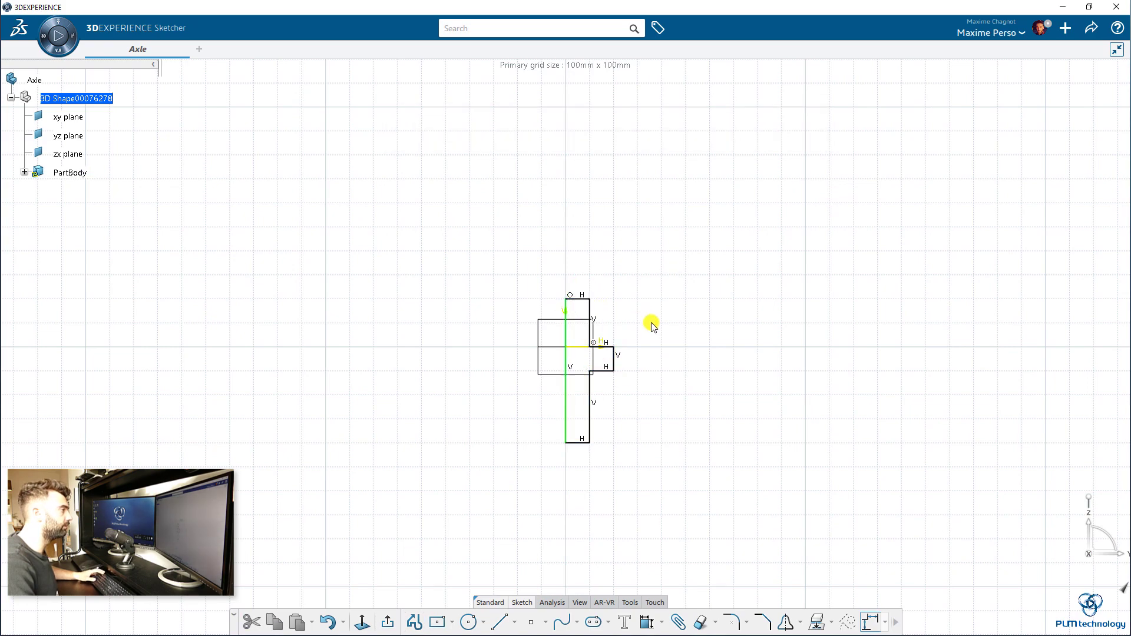
- Move the collar's upper edge upward and outward, and make its lower edge coincident with the horizontal axis
{"action": "middle_click_drag", "start_coordinate": [637, 365], "coordinate": [633, 318]}
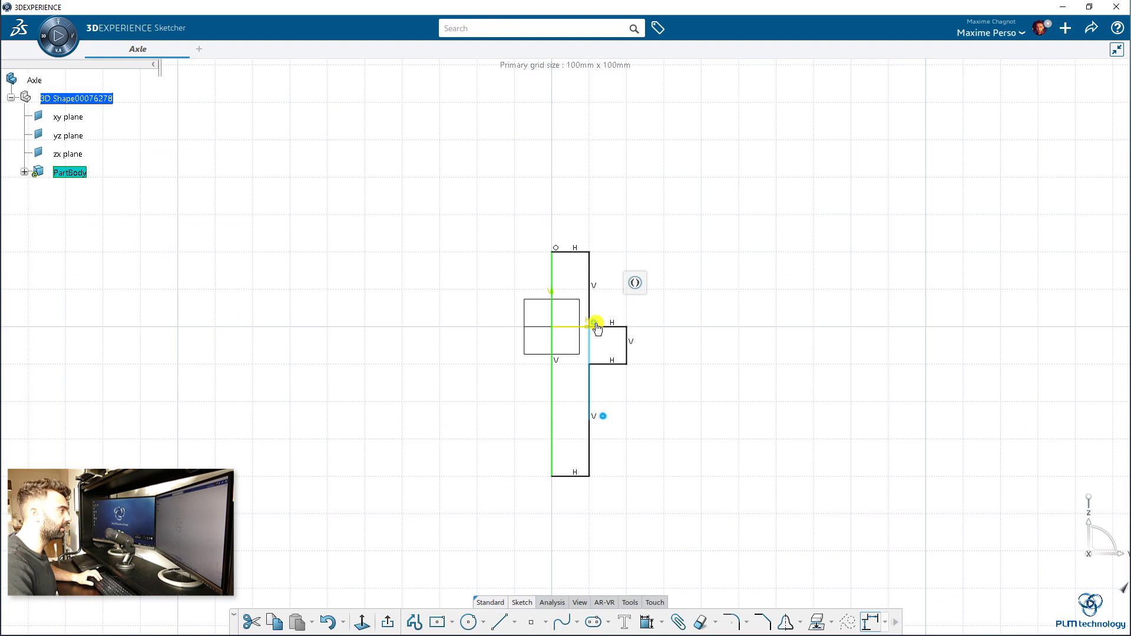
{"action": "left_click_drag", "start_coordinate": [613, 328], "coordinate": [621, 305]}
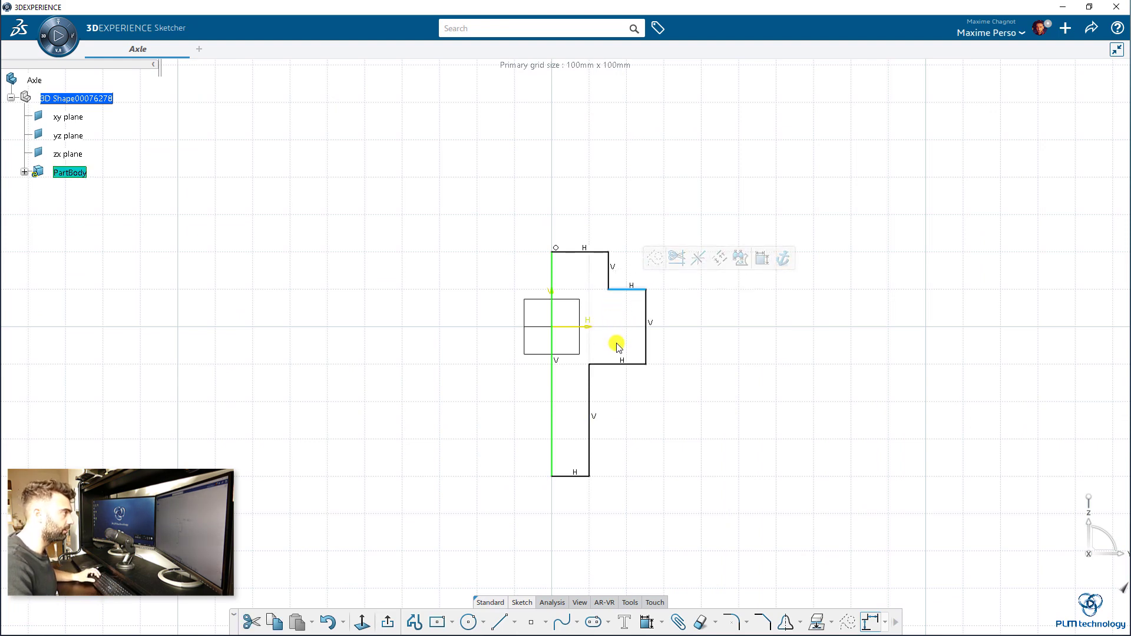
{"action": "left_click", "coordinate": [612, 364]}
{"action": "left_click", "coordinate": [549, 327], "text": "ctrl"}
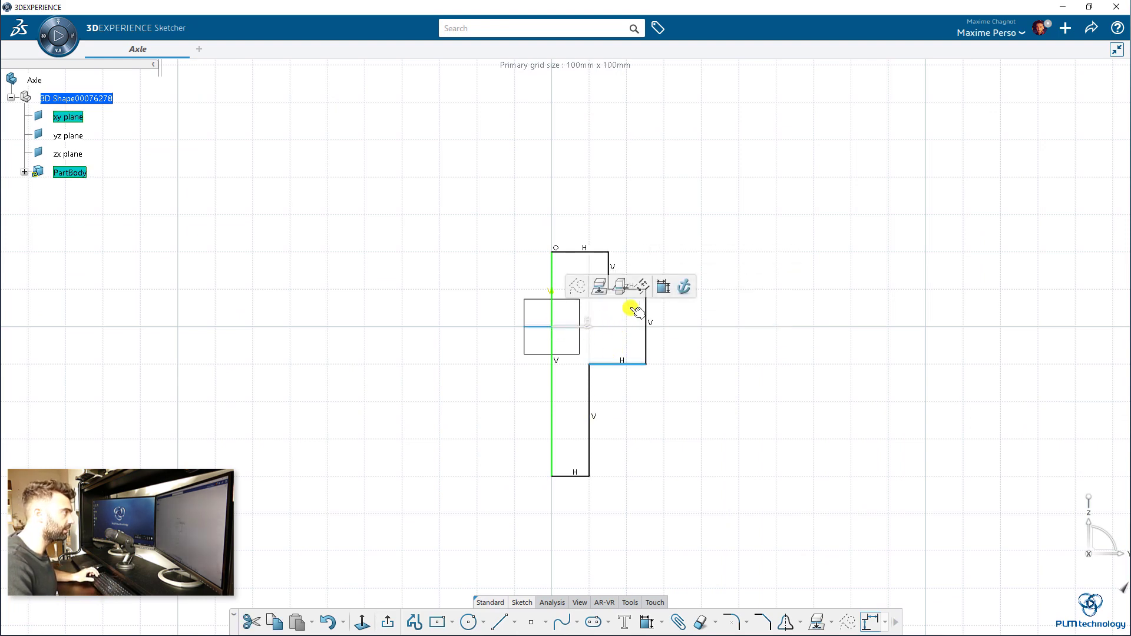
{"action": "left_click", "coordinate": [661, 285]}
{"action": "right_click", "coordinate": [690, 303]}
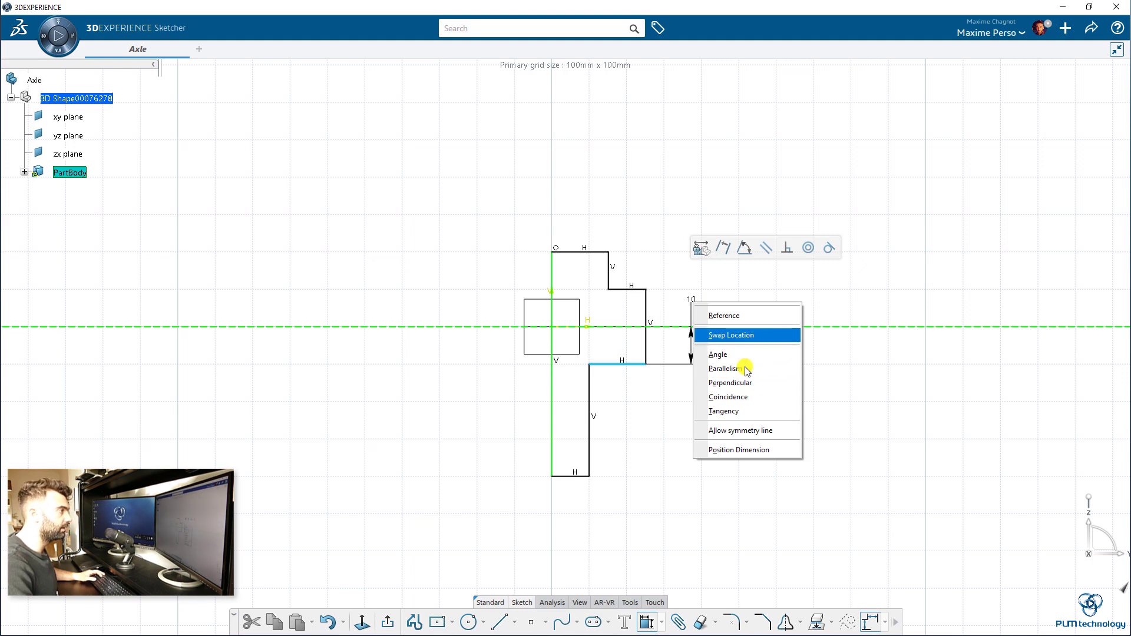
{"action": "left_click", "coordinate": [743, 396]}
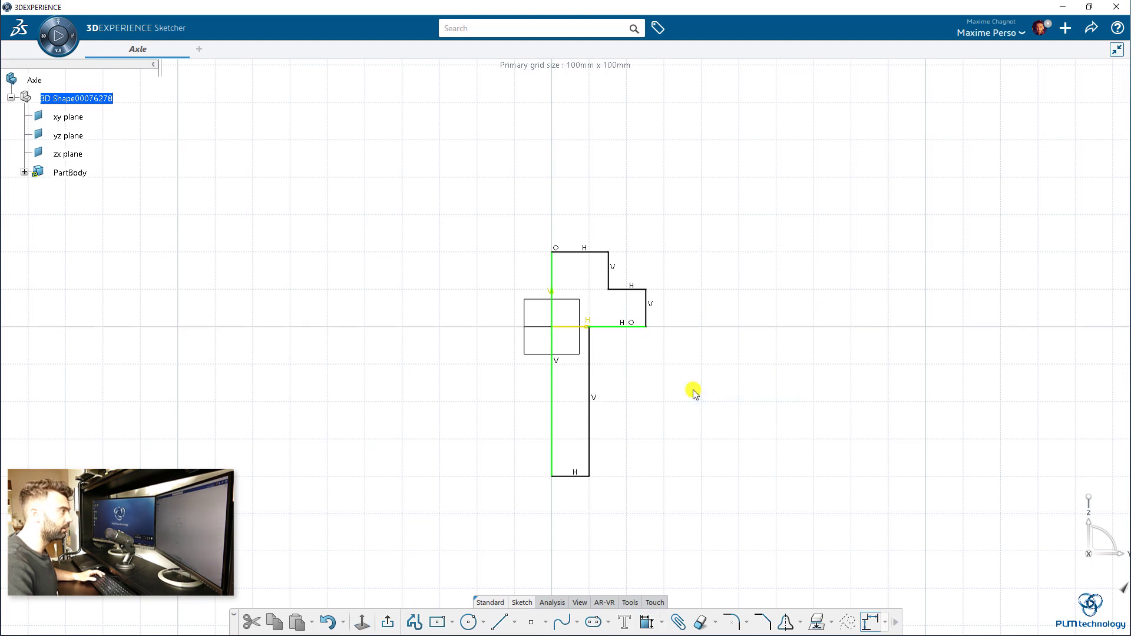
- Dimension the profile's bottom edge at 10 mm and the vertical edge below the collar at 40 mm
{"action": "left_click", "coordinate": [585, 475]}
{"action": "left_click", "coordinate": [727, 434]}
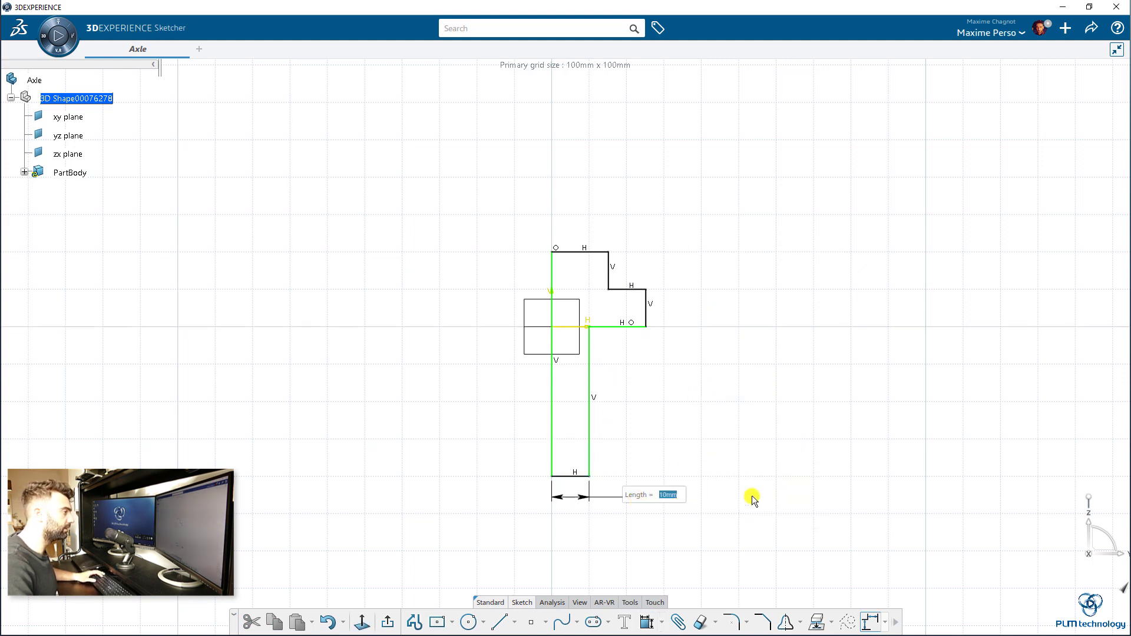
{"action": "key", "text": "Return"}
{"action": "left_click", "coordinate": [589, 419]}
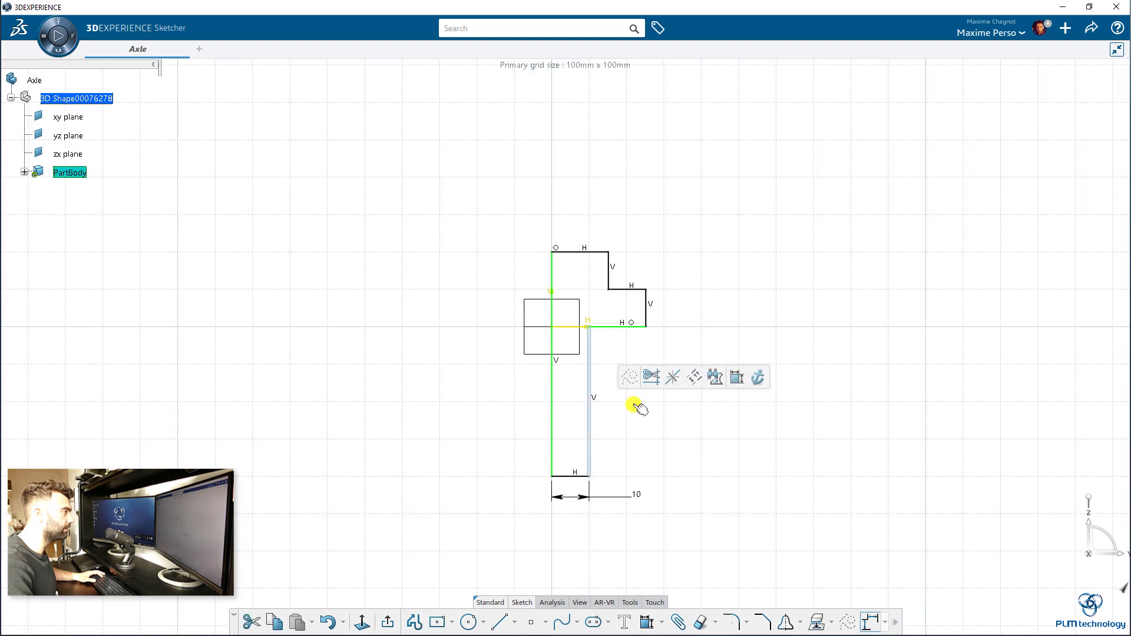
{"action": "left_click", "coordinate": [736, 377]}
{"action": "left_click", "coordinate": [695, 396]}
{"action": "key", "text": "Return"}
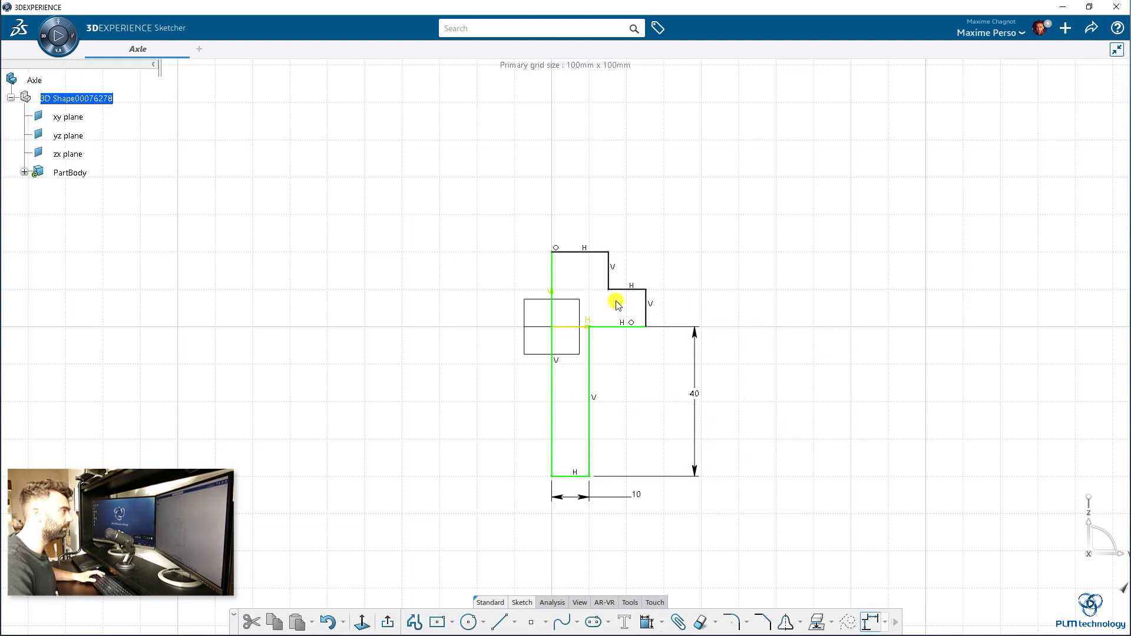
- Dimension the collar's outer vertical edge and set its length to 5 mm
{"action": "left_click", "coordinate": [645, 303]}
{"action": "left_click", "coordinate": [775, 271]}
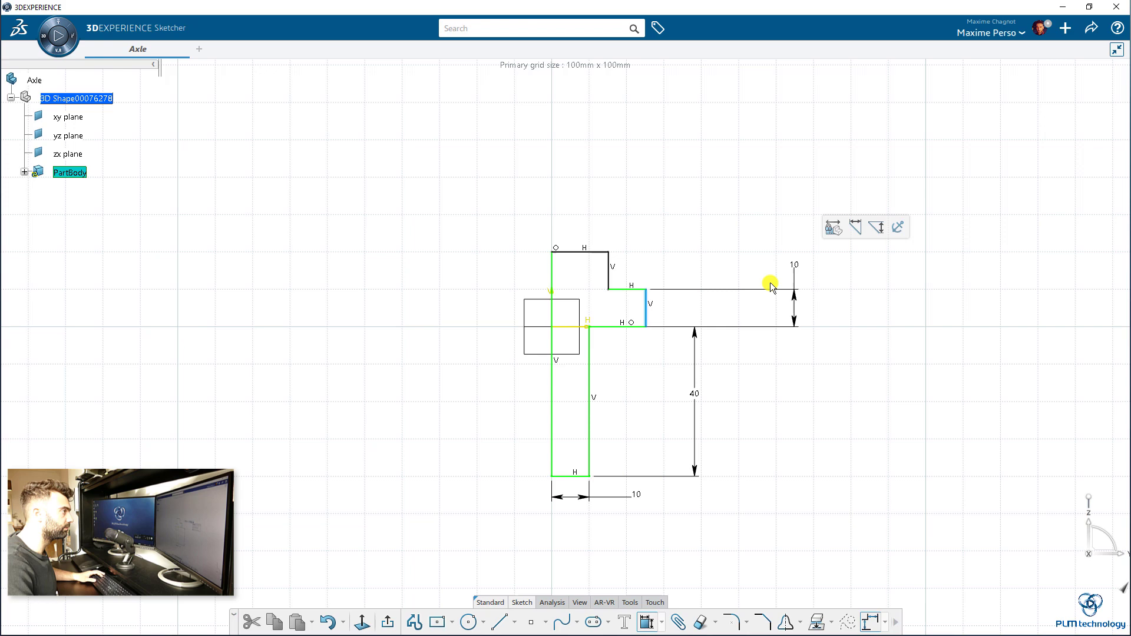
{"action": "left_click", "coordinate": [772, 286]}
{"action": "type", "text": "5"}
{"action": "key", "text": "Return"}
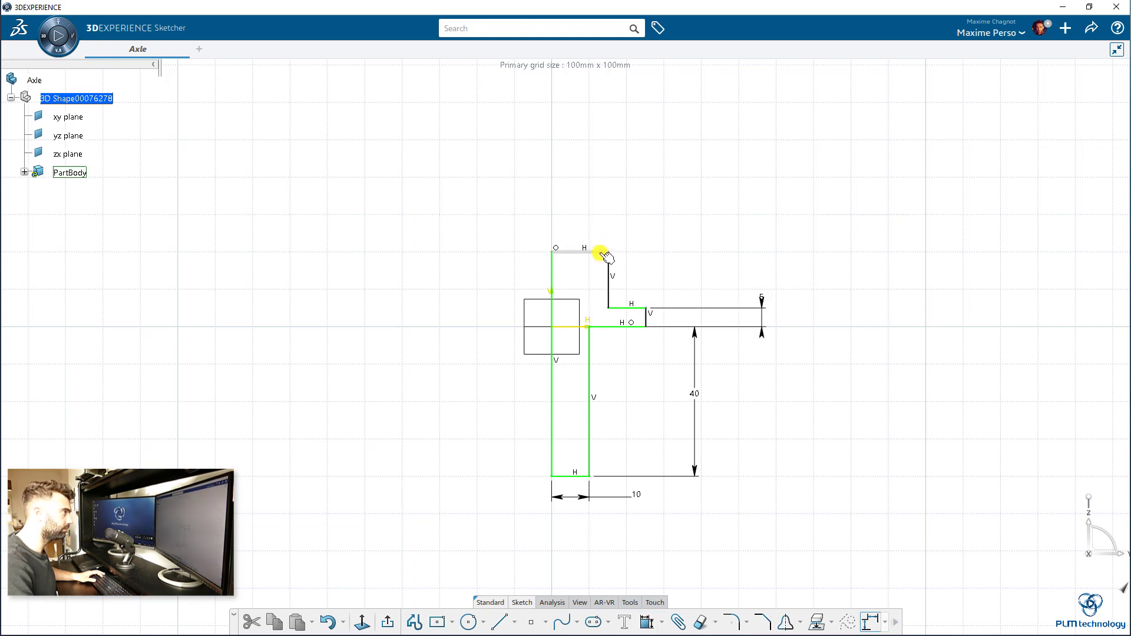
{"action": "left_click", "coordinate": [604, 253]}
{"action": "left_click", "coordinate": [734, 213]}
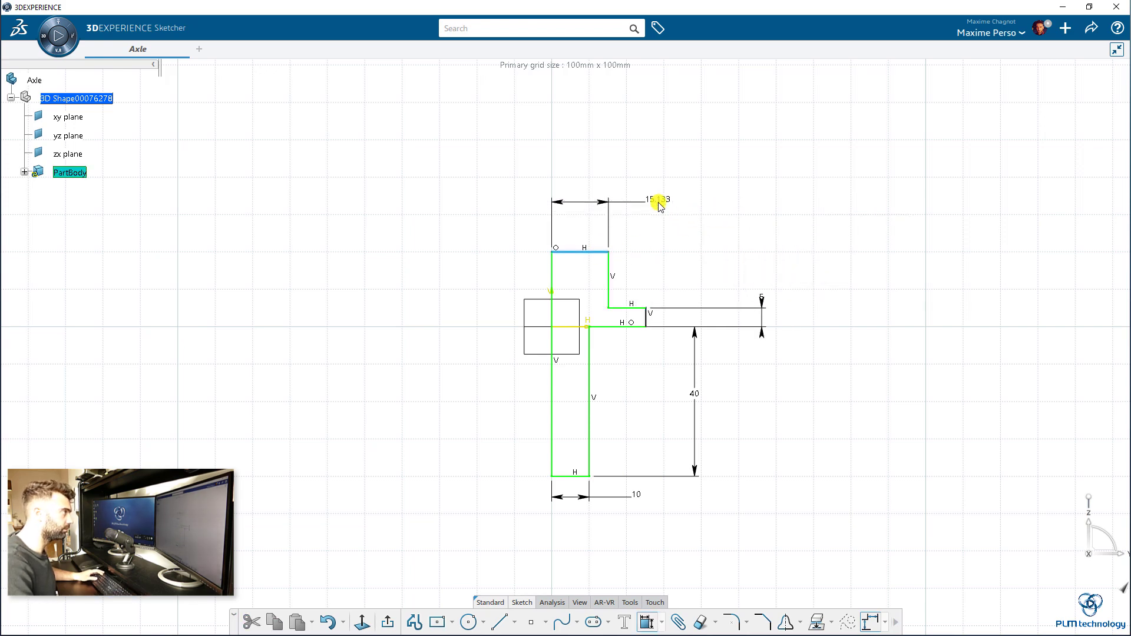
{"action": "key", "text": "Escape"}
- Make the vertical edge above the collar coincident with the vertical edge below it
{"action": "left_click", "coordinate": [610, 281]}
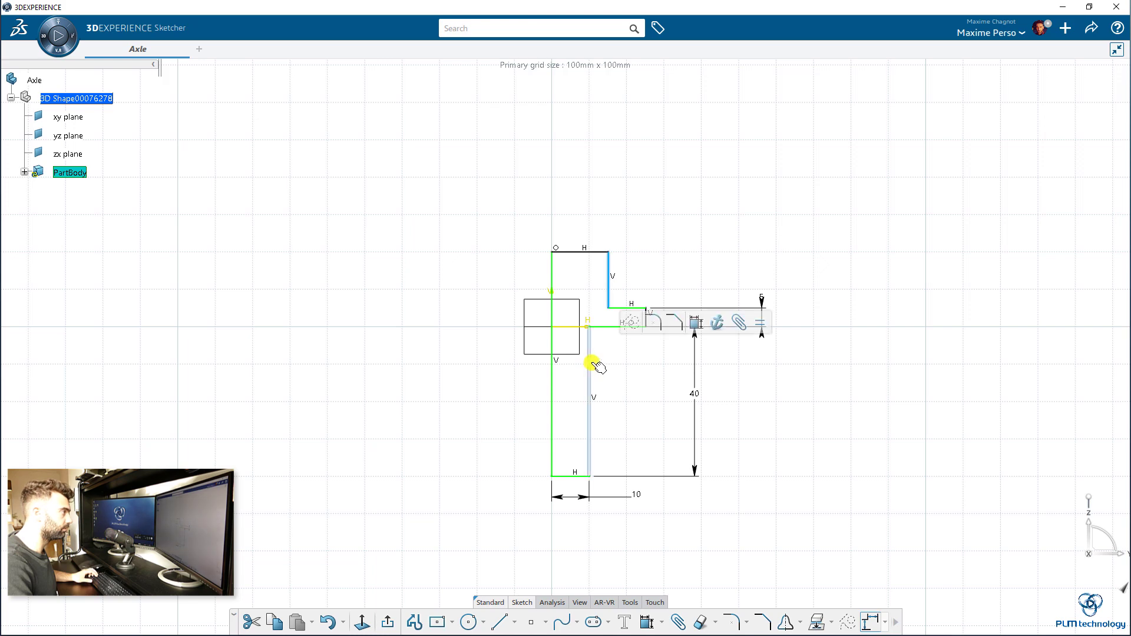
{"action": "left_click", "coordinate": [592, 365], "text": "ctrl"}
{"action": "left_click", "coordinate": [696, 323]}
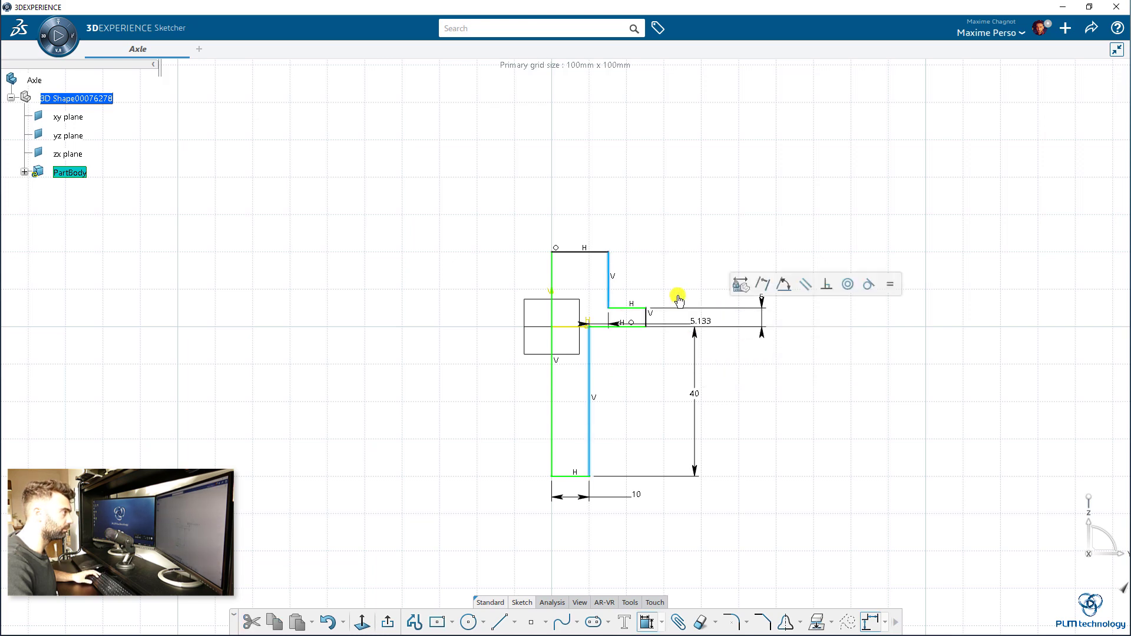
{"action": "right_click", "coordinate": [670, 215]}
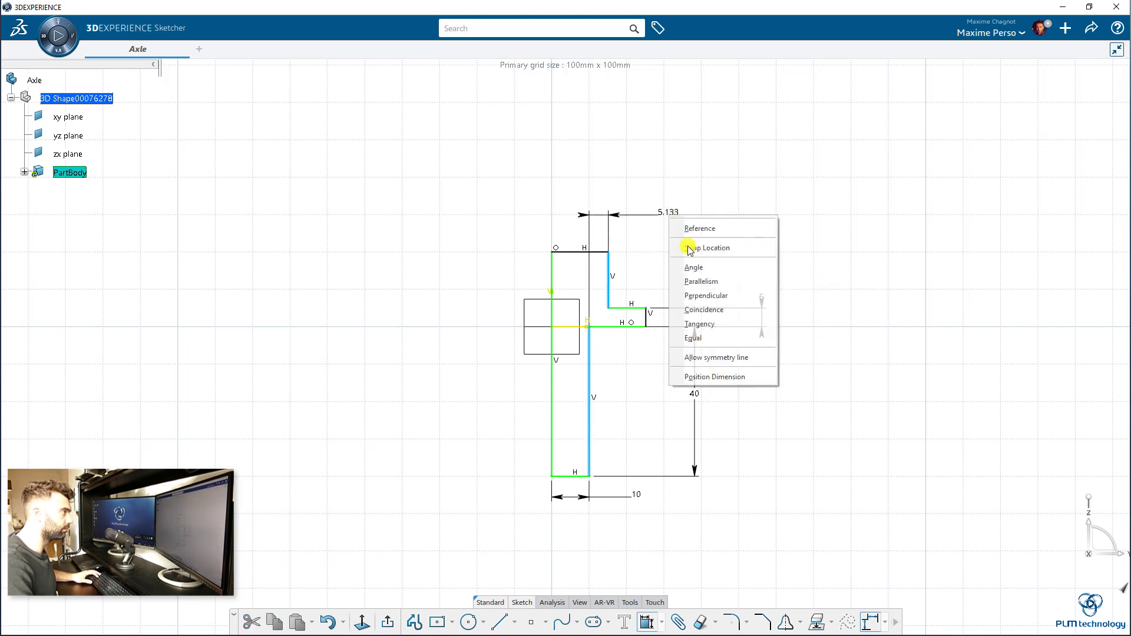
{"action": "left_click", "coordinate": [715, 312]}
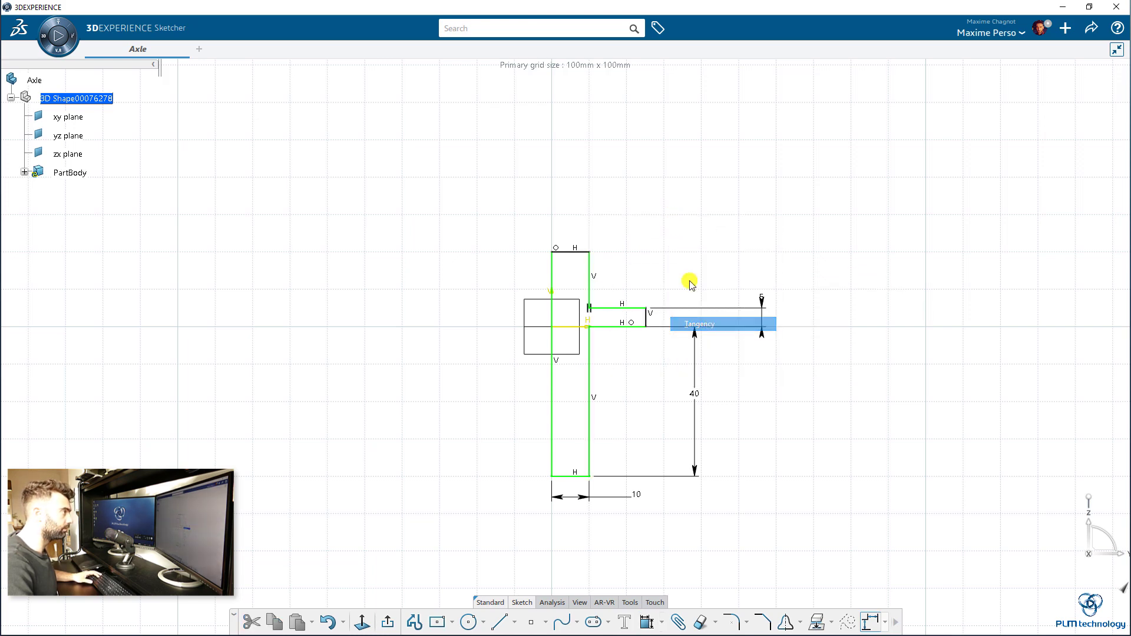
- Dimension the vertical edge above the collar at 10 mm and exit the sketch
{"action": "left_click", "coordinate": [591, 272]}
{"action": "left_click", "coordinate": [737, 227]}
{"action": "left_click", "coordinate": [746, 265]}
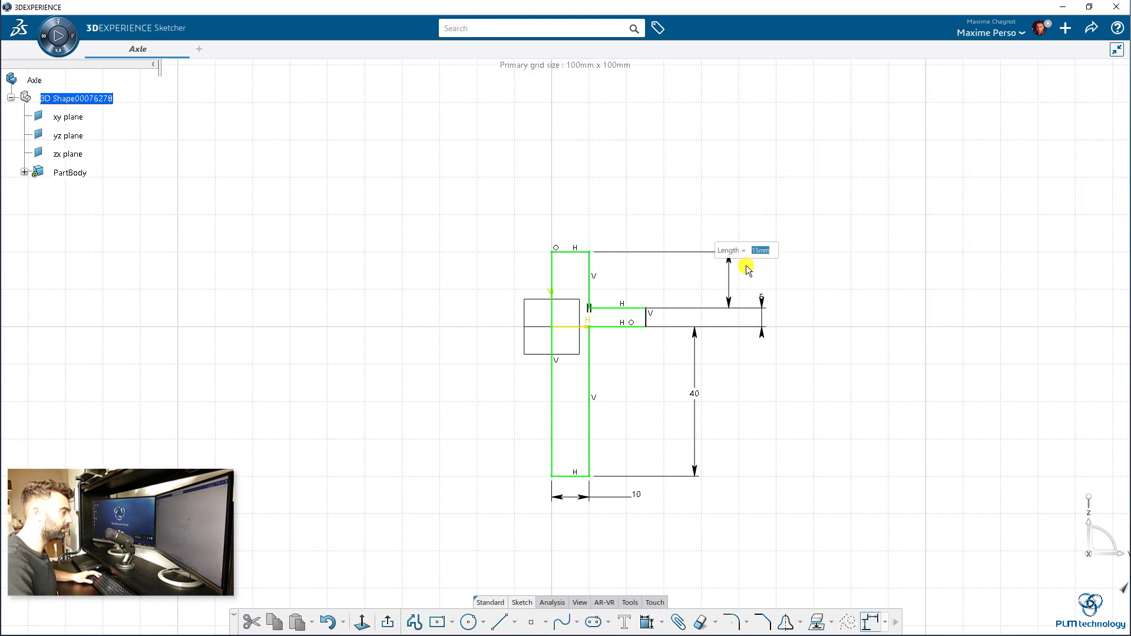
{"action": "type", "text": "10"}
{"action": "key", "text": "Return"}
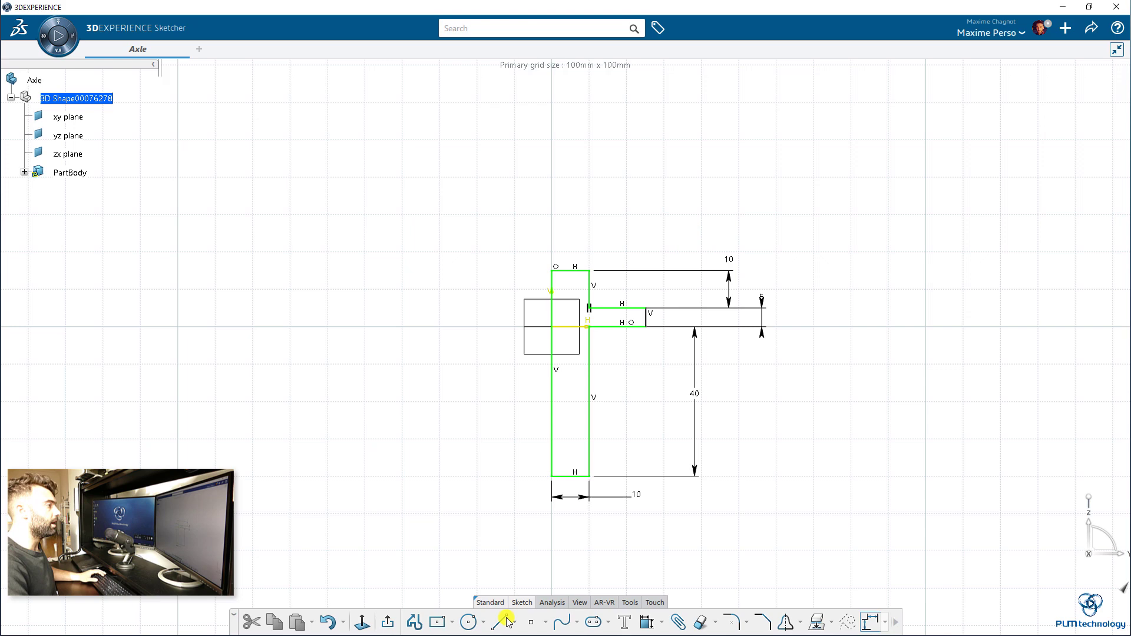
{"action": "left_click", "coordinate": [389, 620]}
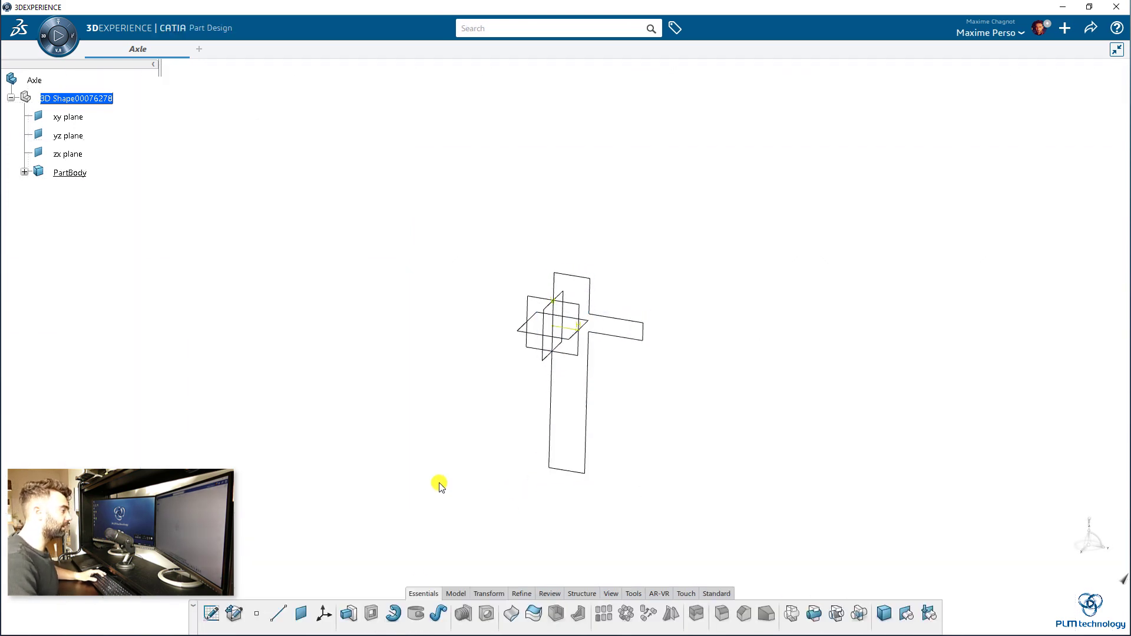
- Revolve the stepped profile 360 degrees into a Shaft about its long inner vertical edge
{"action": "left_click", "coordinate": [401, 618]}
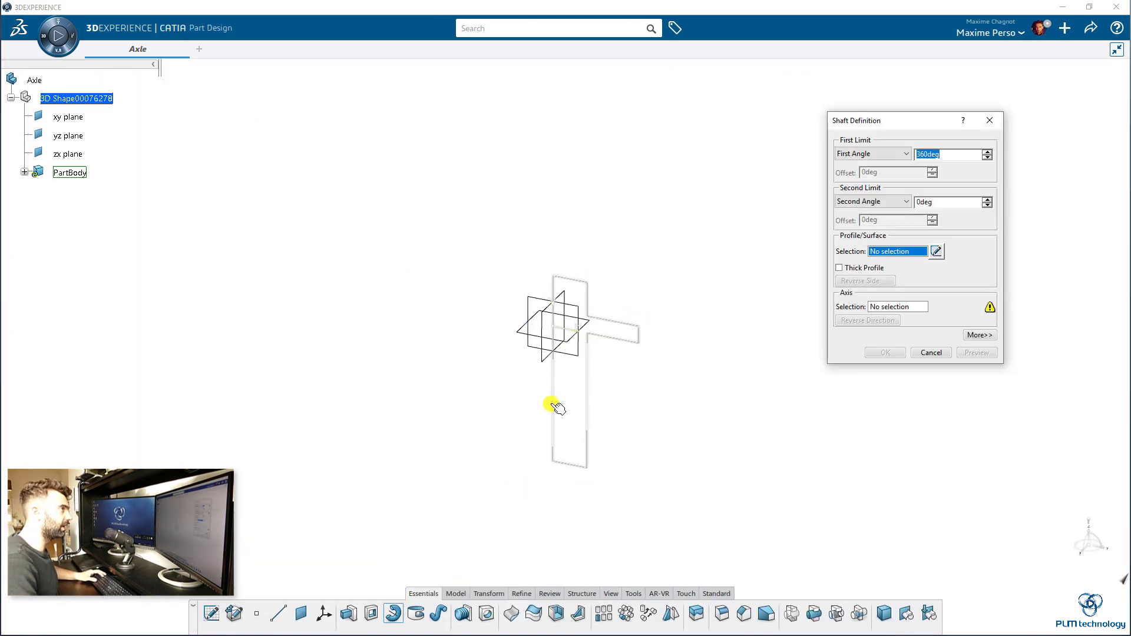
{"action": "left_click", "coordinate": [553, 369]}
{"action": "left_click", "coordinate": [885, 352]}
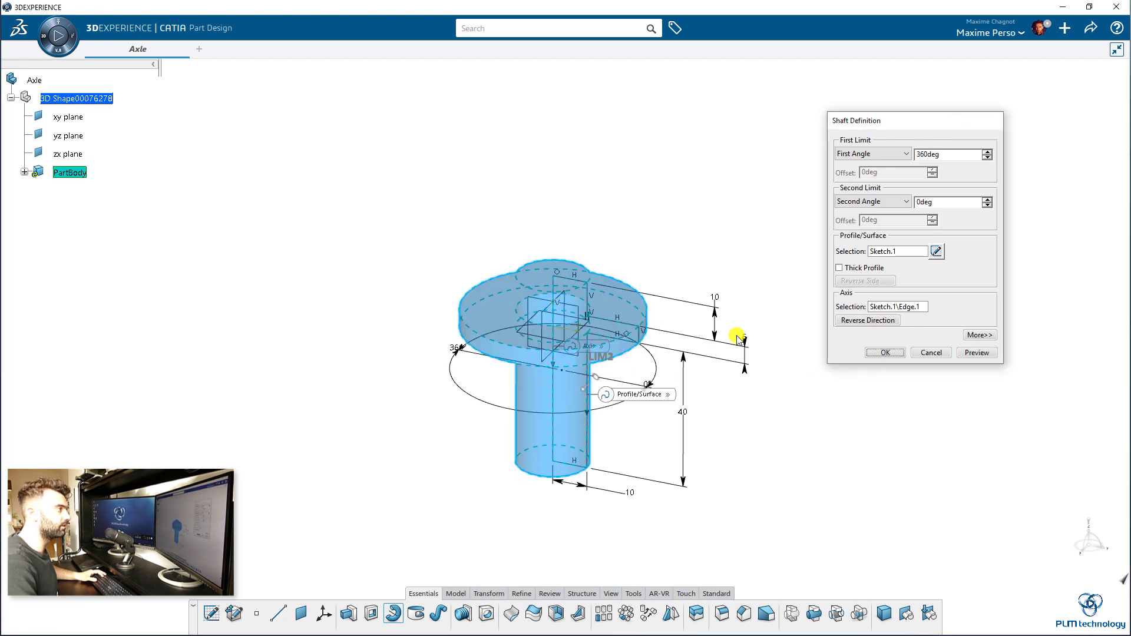
{"action": "middle_click_drag", "start_coordinate": [737, 330], "coordinate": [498, 203]}
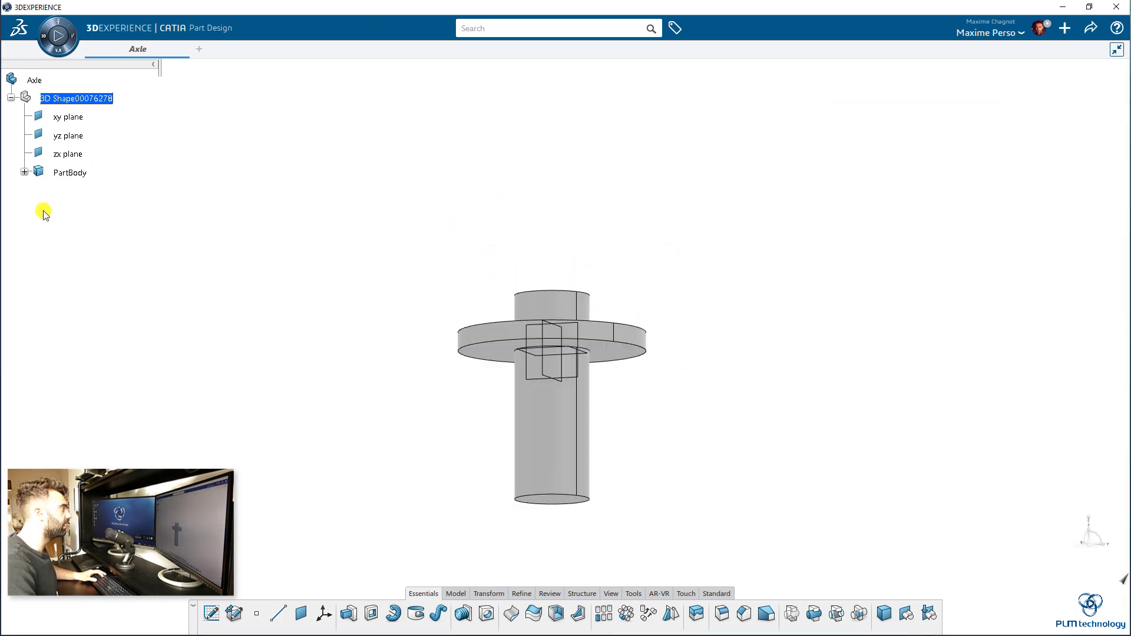
- Edit the shaft's sketch to dimension the collar's outer edge 15 mm from the long inner vertical edge, and exit the sketch
{"action": "left_click", "coordinate": [24, 172]}
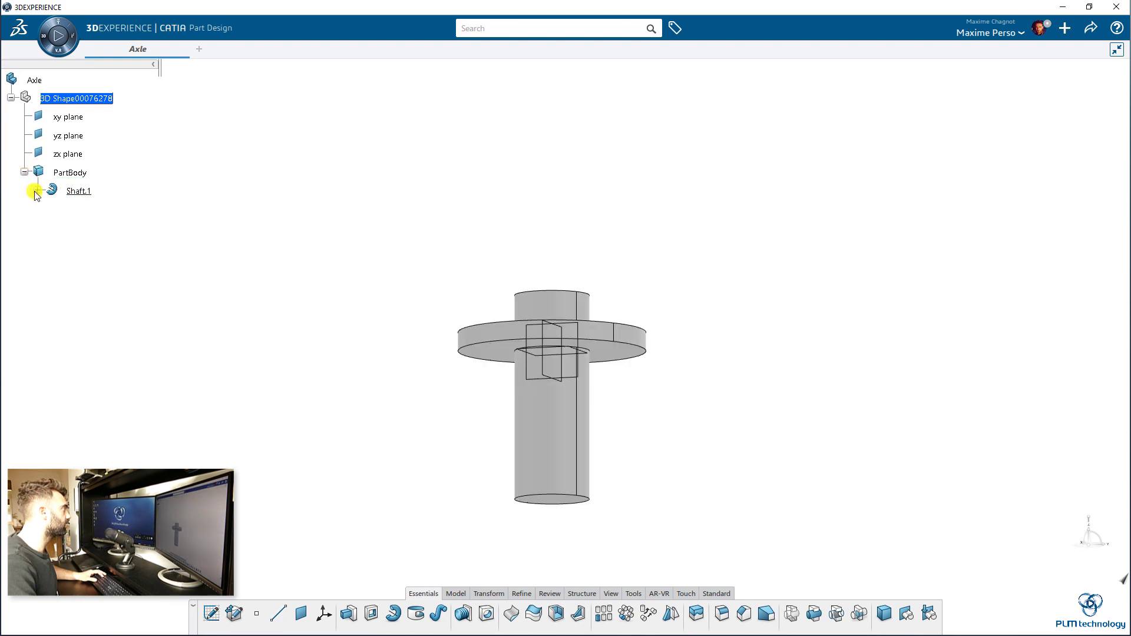
{"action": "left_click", "coordinate": [37, 190]}
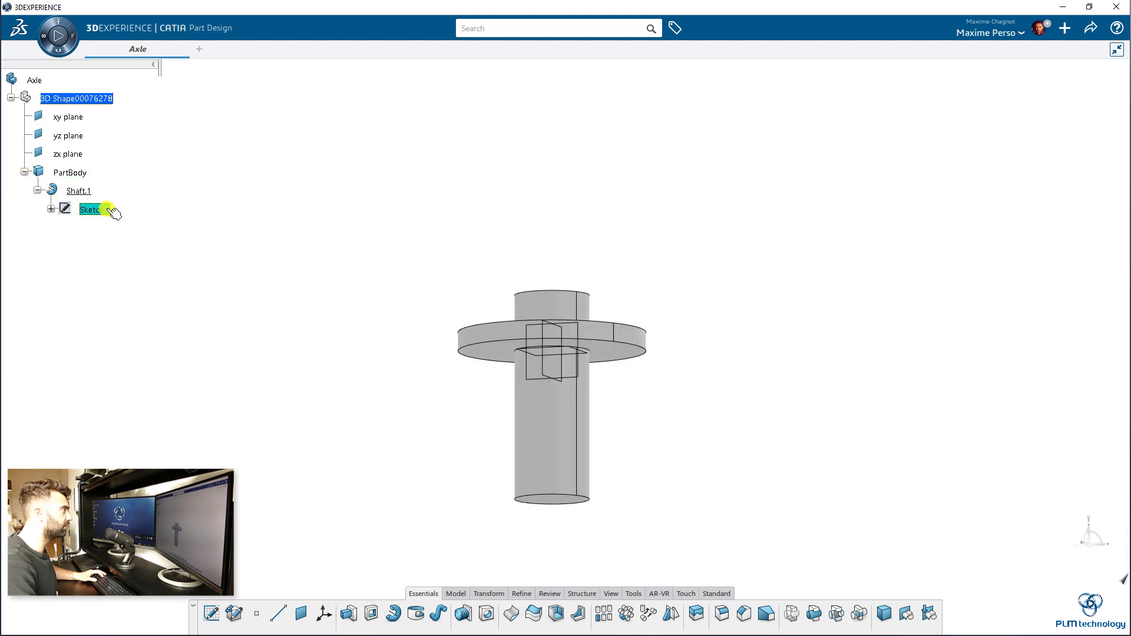
{"action": "double_click", "coordinate": [100, 209]}
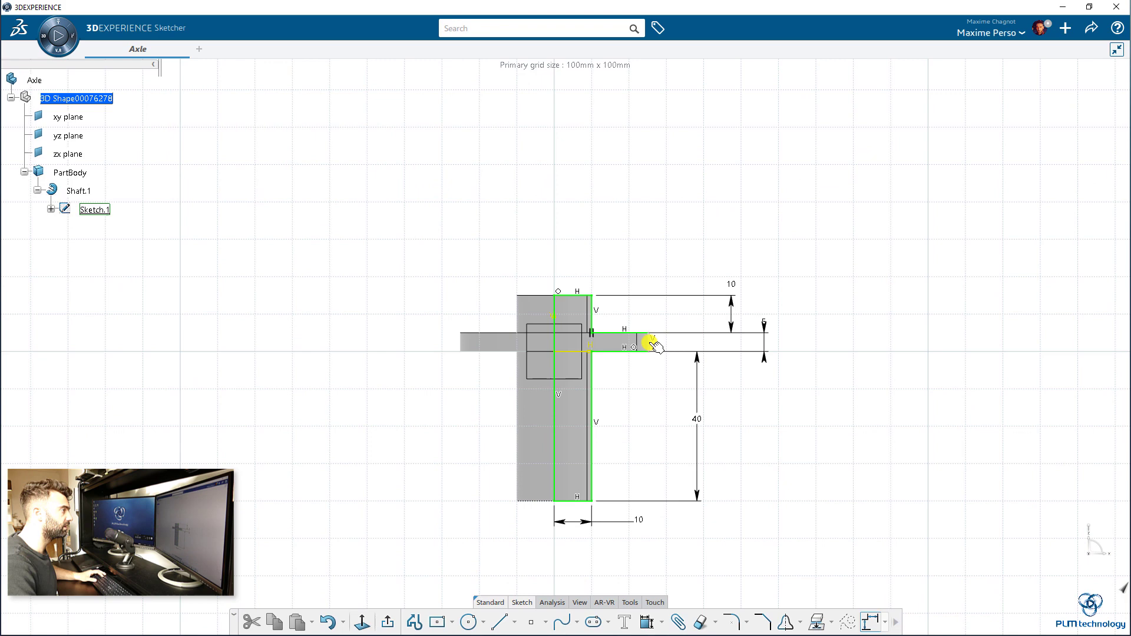
{"action": "left_click", "coordinate": [648, 341]}
{"action": "left_click", "coordinate": [553, 338], "text": "ctrl"}
{"action": "left_click", "coordinate": [659, 300]}
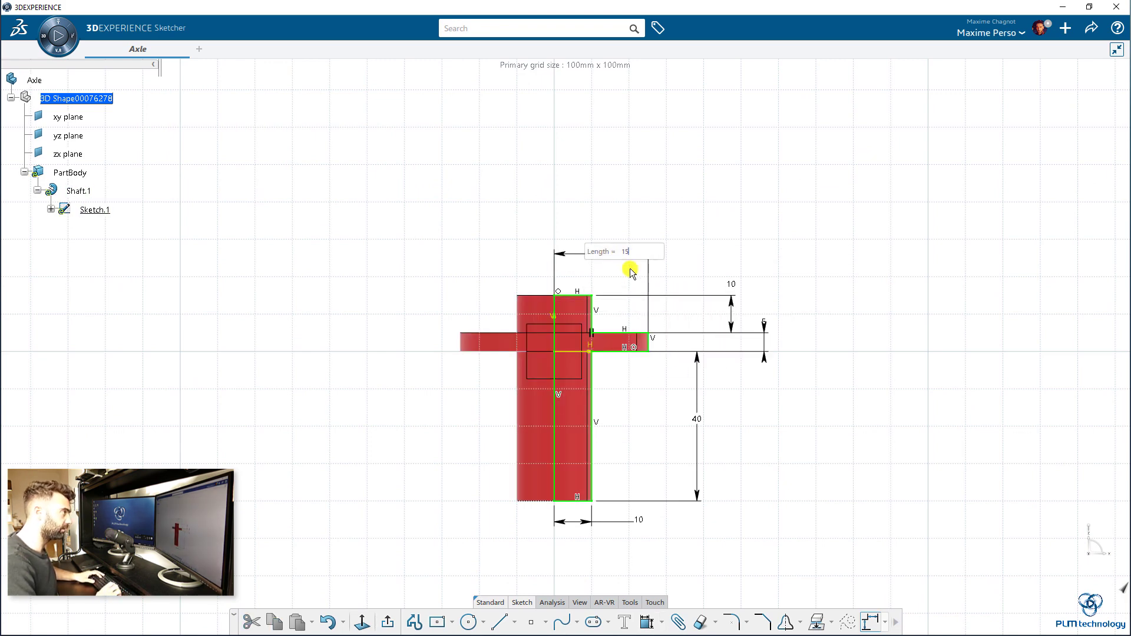
{"action": "key", "text": "Return"}
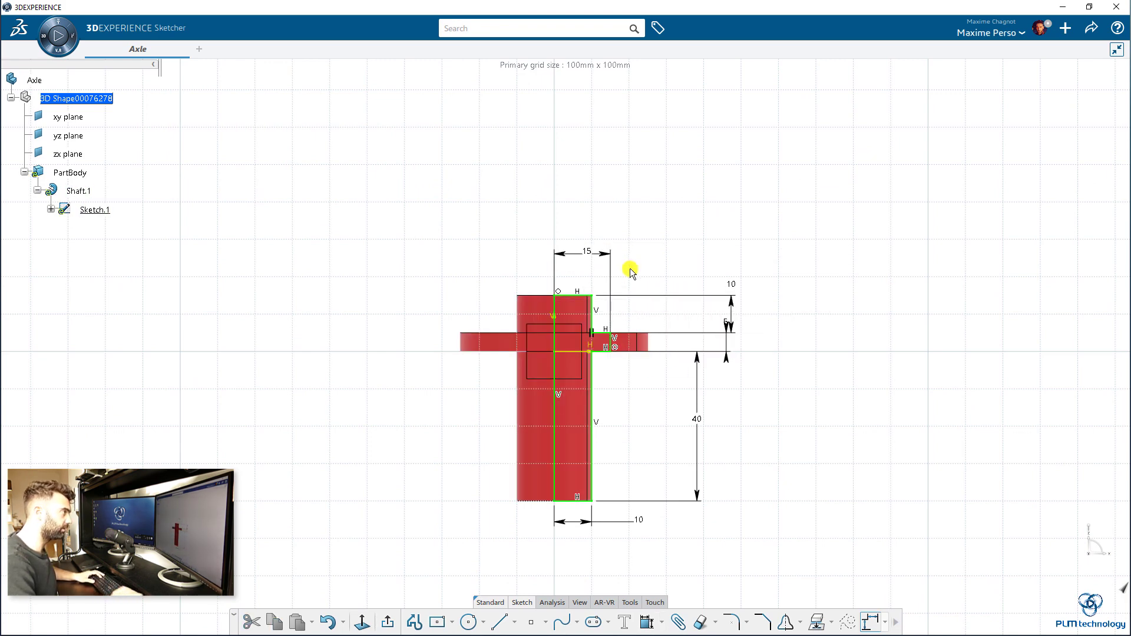
{"action": "left_click", "coordinate": [393, 627]}
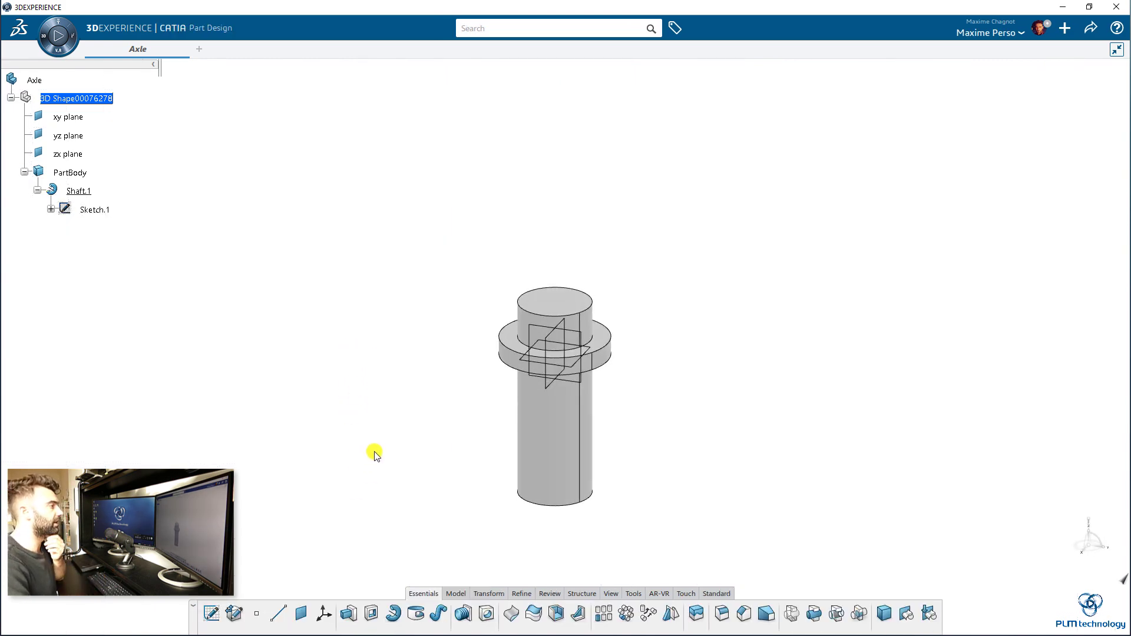
- Save the Axle part
{"action": "middle_click_drag", "start_coordinate": [373, 454], "coordinate": [349, 346]}
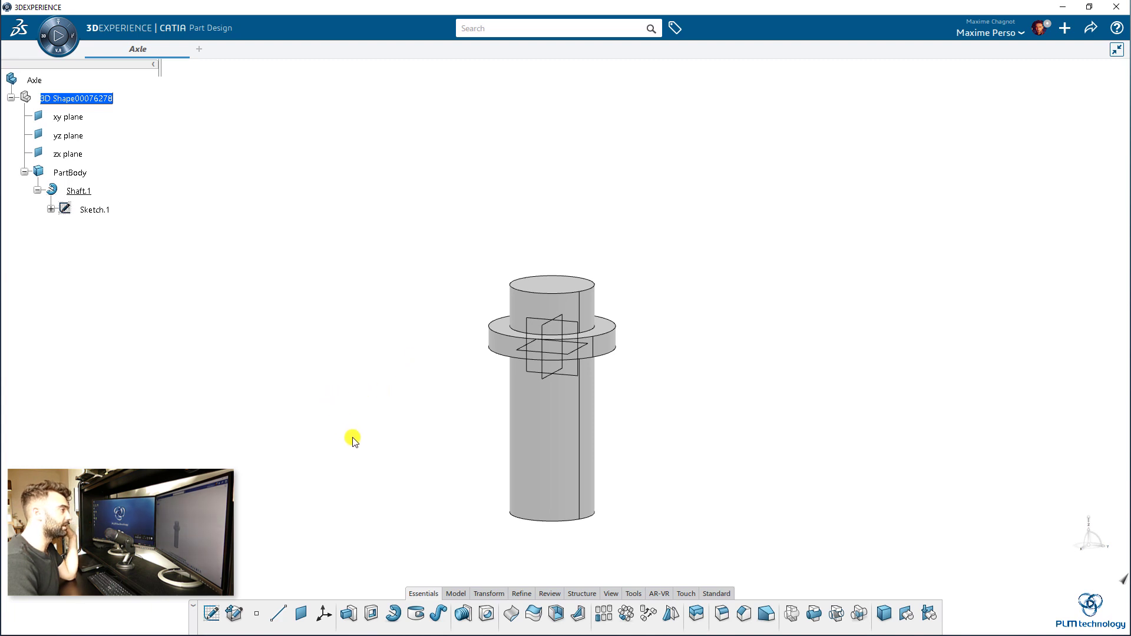
{"action": "middle_click_drag", "start_coordinate": [353, 436], "coordinate": [366, 412]}
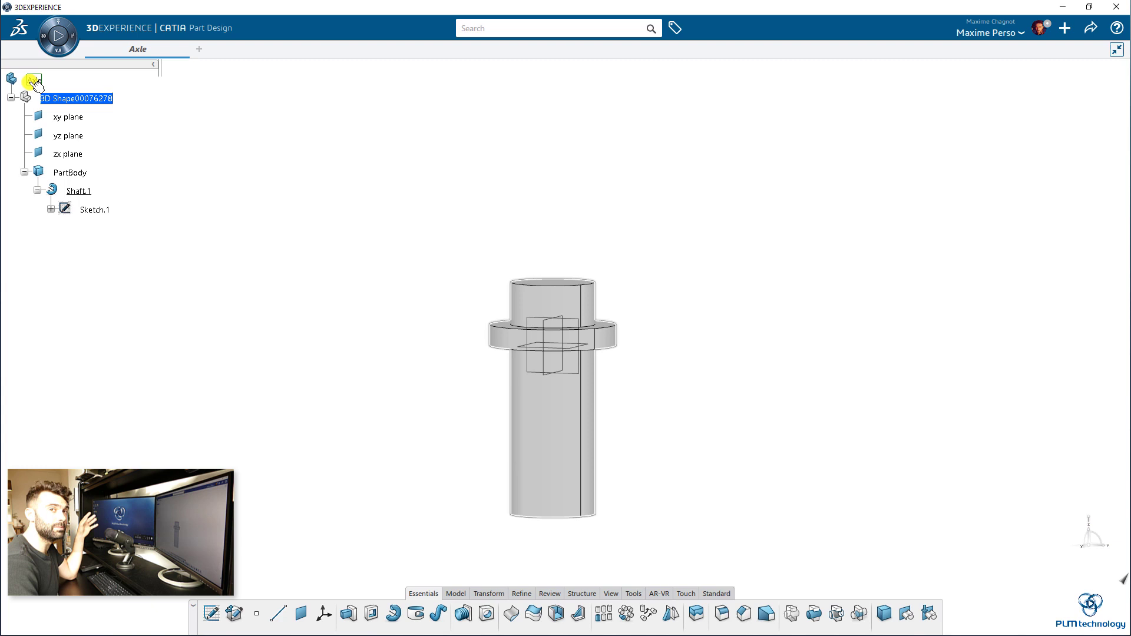
{"action": "left_click", "coordinate": [1090, 28]}
{"action": "left_click", "coordinate": [1073, 52]}
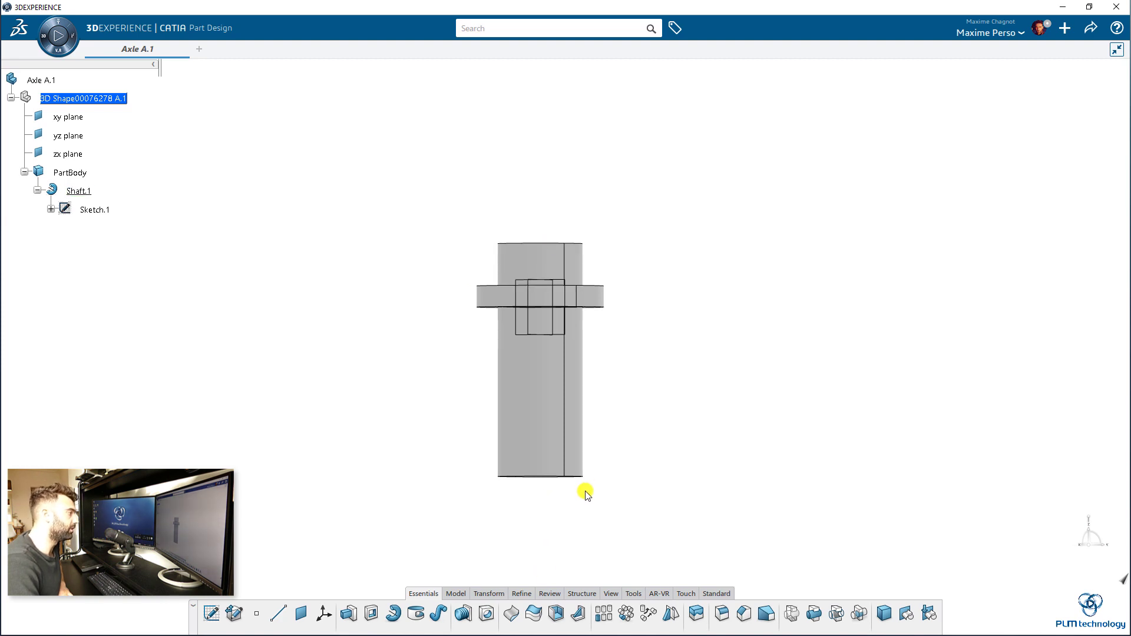
- Change the maturity of Axle A.1 to Released using Save with Options
{"action": "middle_click_drag", "start_coordinate": [487, 295], "coordinate": [418, 351]}
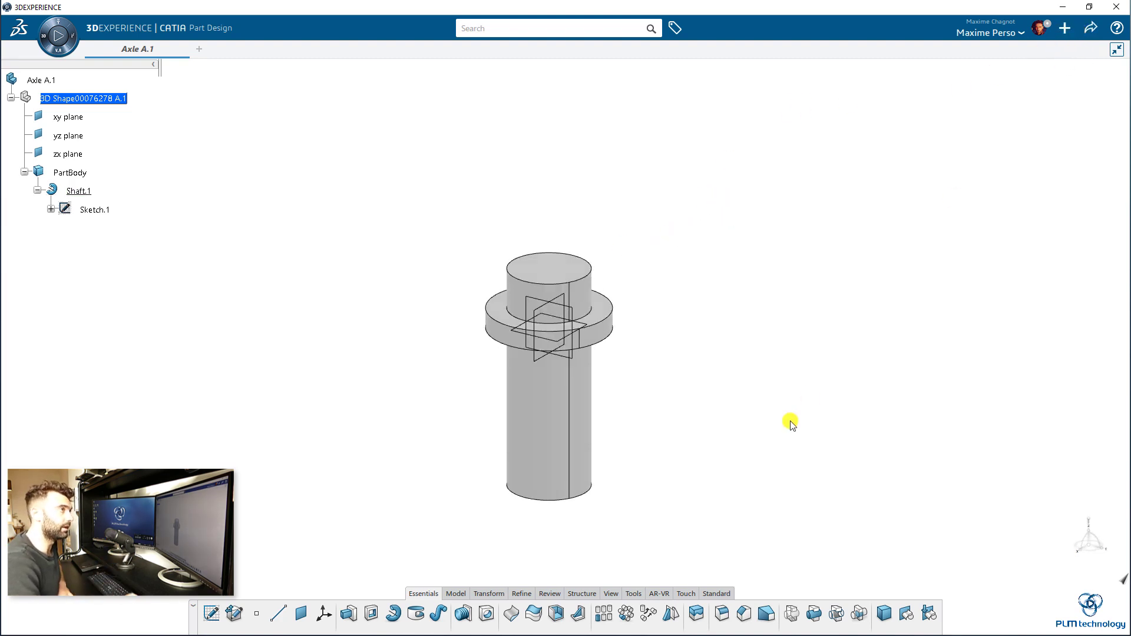
{"action": "left_click", "coordinate": [1090, 28]}
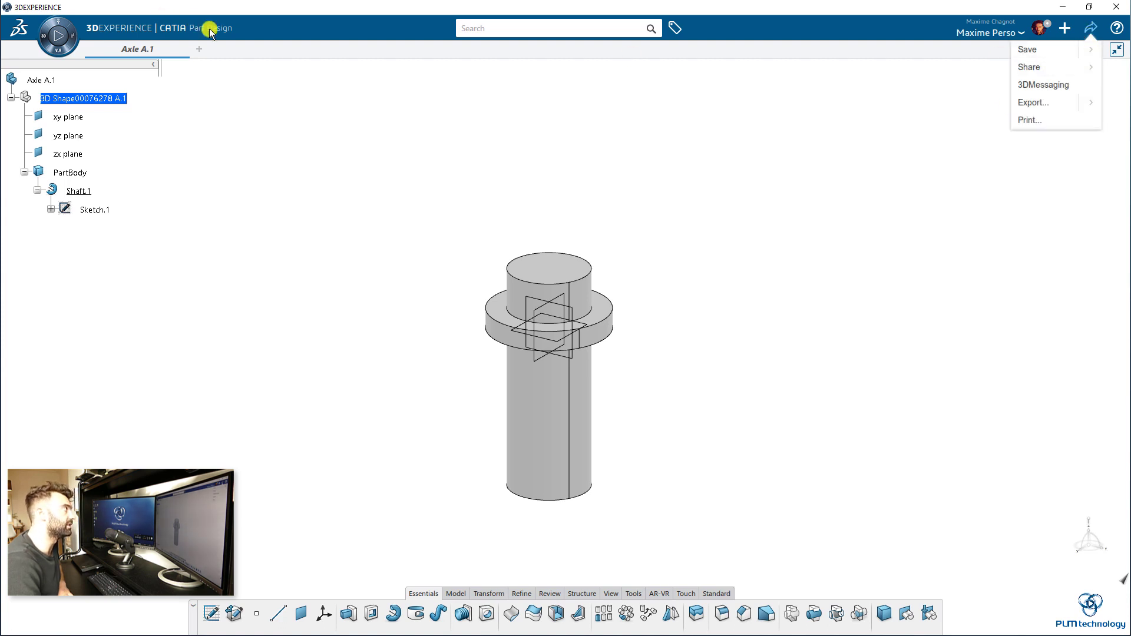
{"action": "left_click", "coordinate": [1069, 52]}
{"action": "left_click", "coordinate": [1048, 68]}
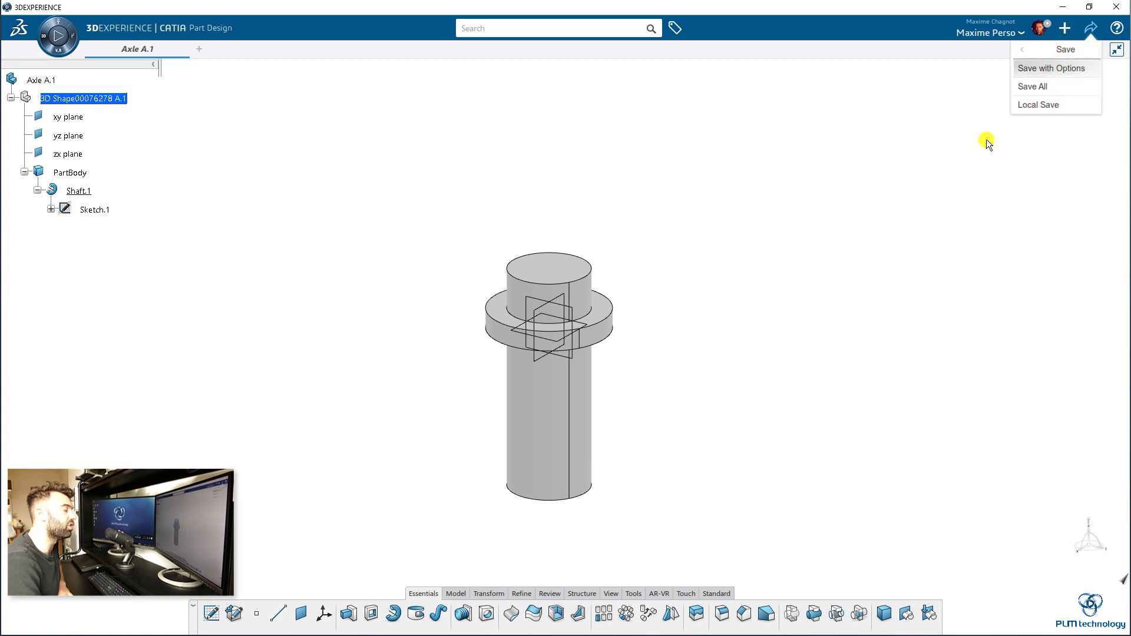
{"action": "left_click_drag", "start_coordinate": [532, 335], "coordinate": [538, 349]}
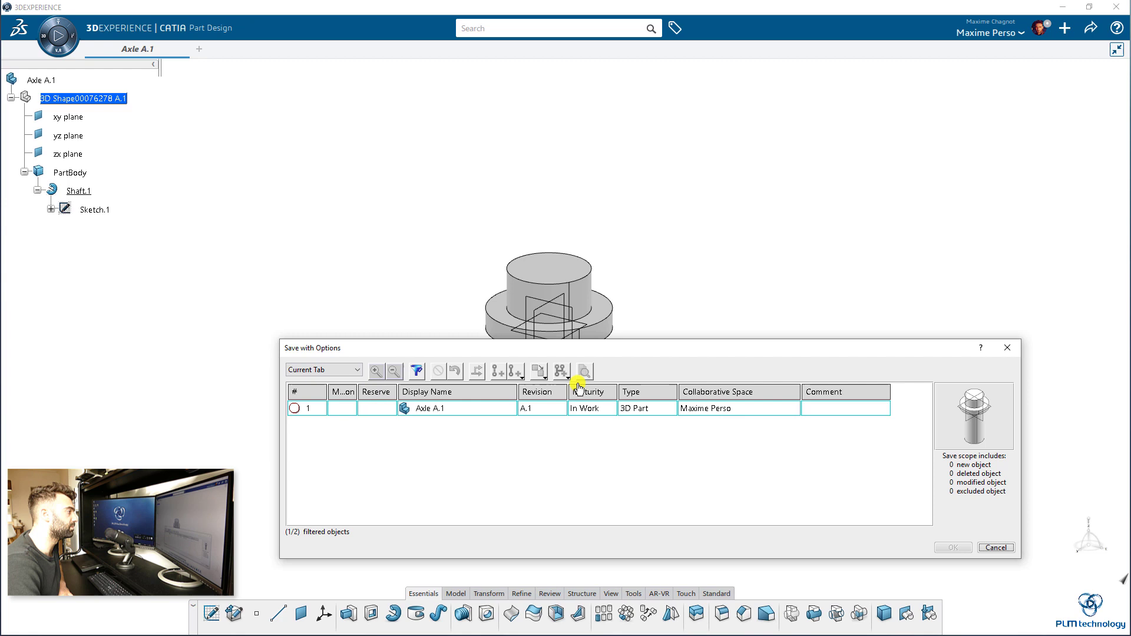
{"action": "left_click", "coordinate": [430, 410]}
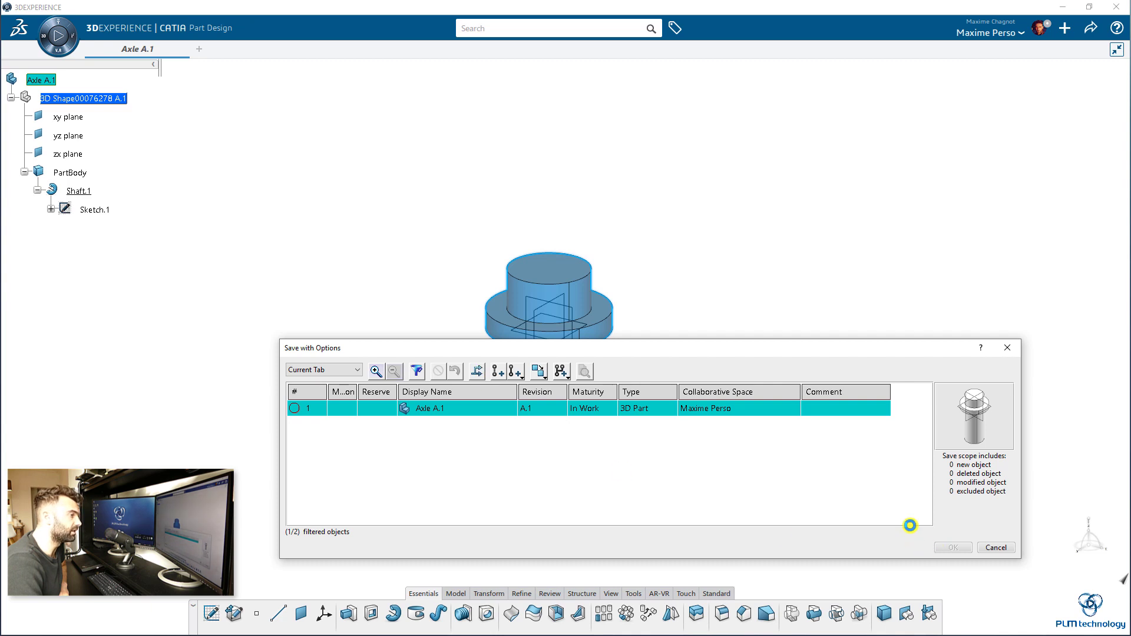
{"action": "left_click", "coordinate": [830, 435]}
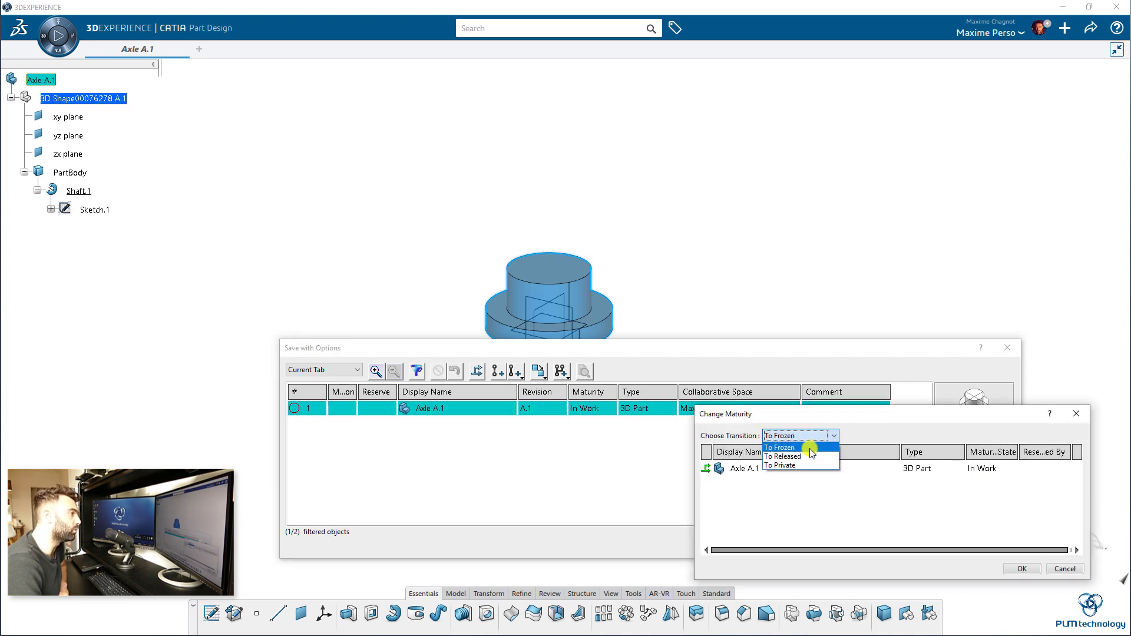
{"action": "left_click", "coordinate": [798, 458]}
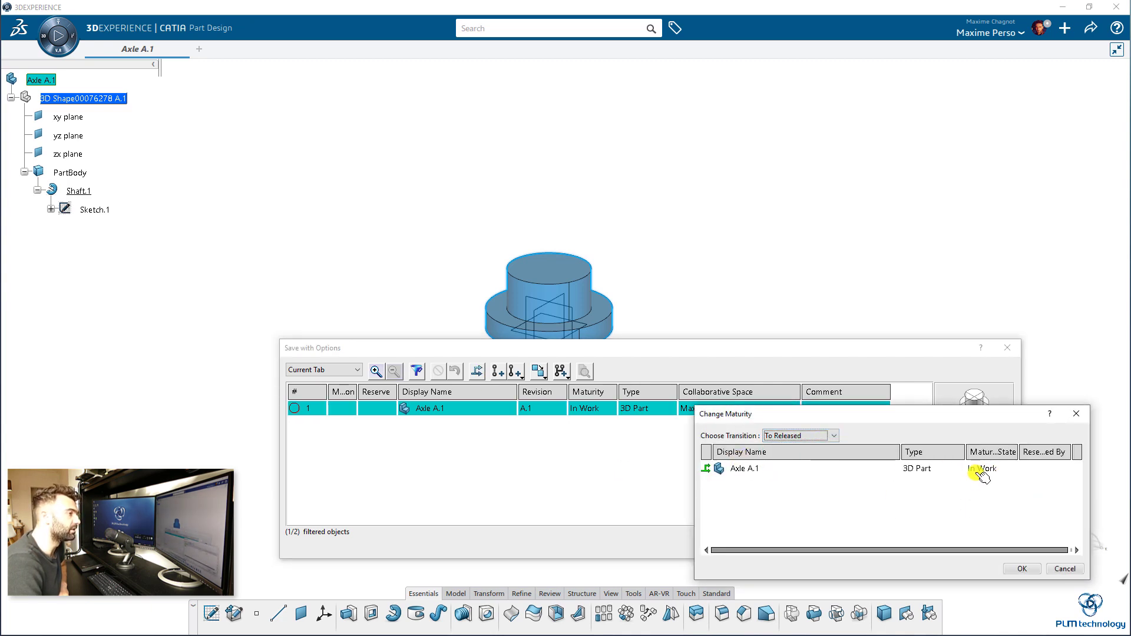
{"action": "left_click", "coordinate": [1022, 569]}
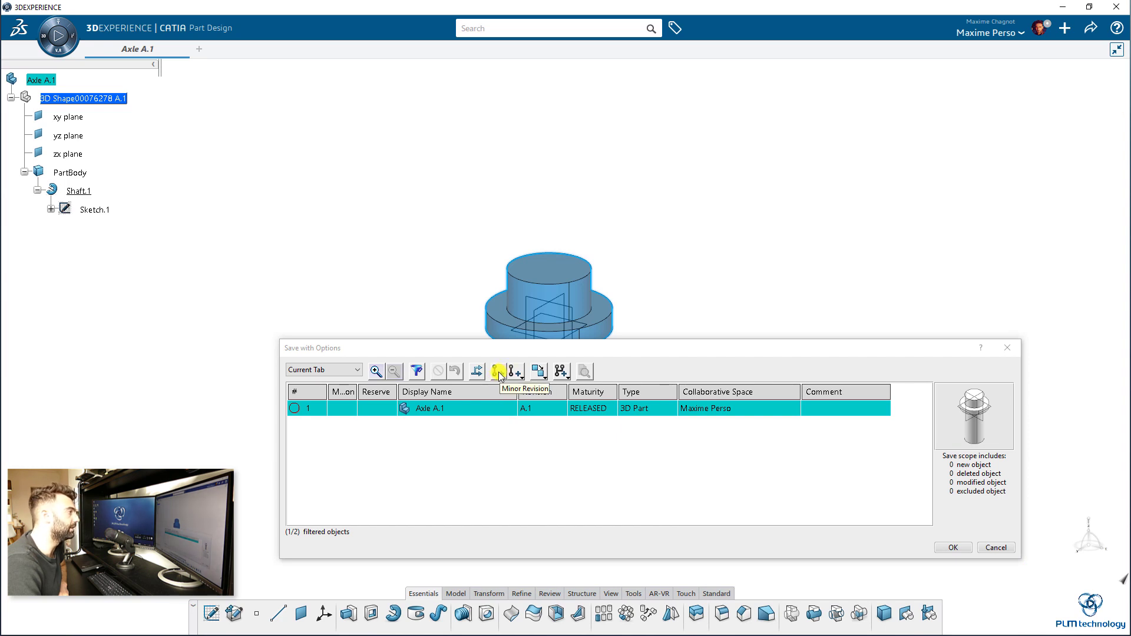
- Create a minor revision of the released Axle and save it
{"action": "left_click", "coordinate": [499, 373]}
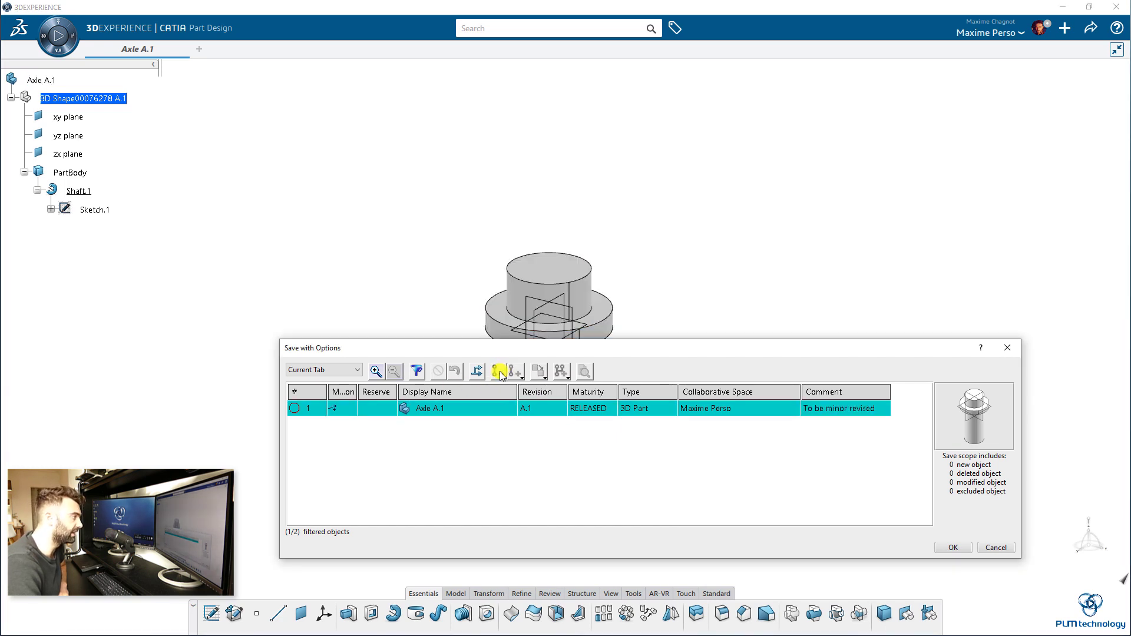
{"action": "left_click", "coordinate": [331, 406]}
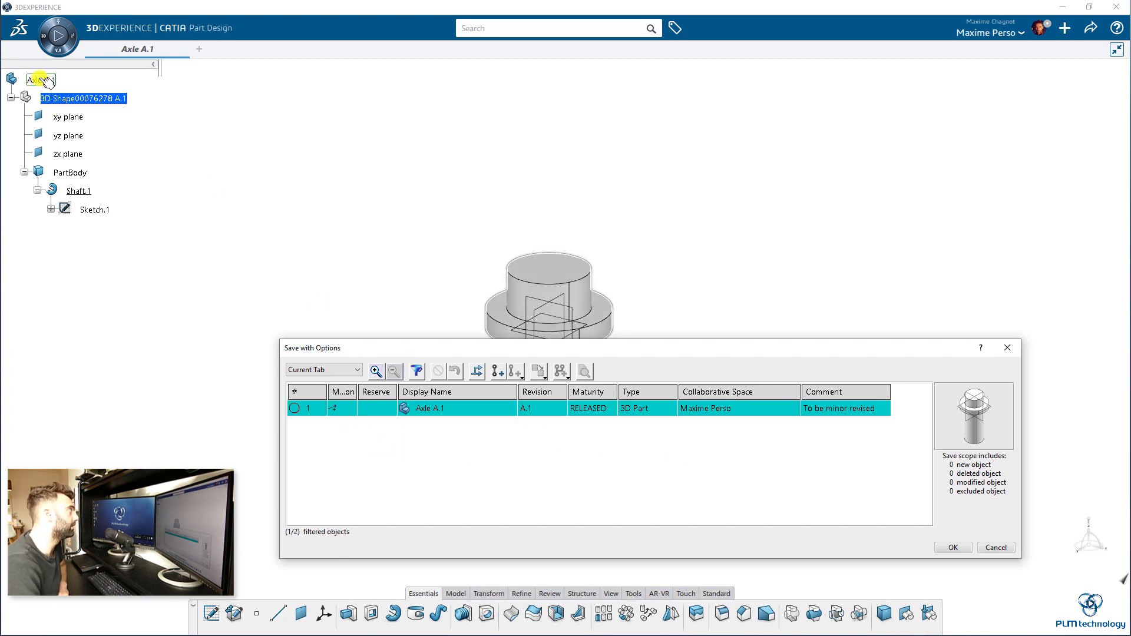
{"action": "left_click", "coordinate": [954, 548]}
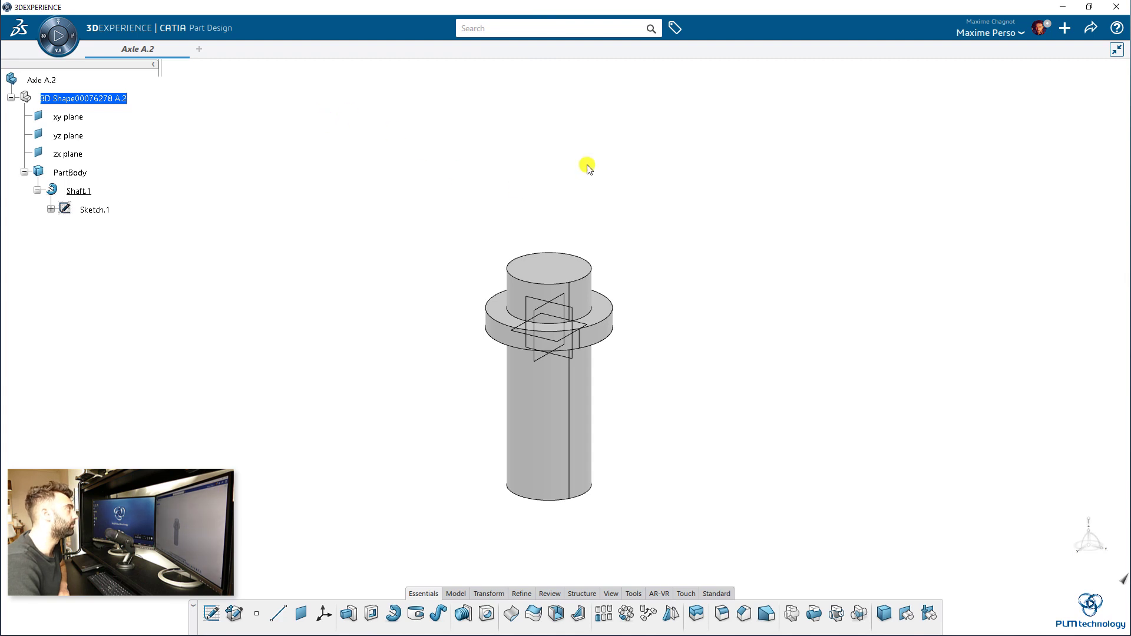
- Chamfer the top and bottom circular end edges of the axle at 1 mm and 45 degrees
{"action": "middle_click_drag", "start_coordinate": [463, 495], "coordinate": [492, 525]}
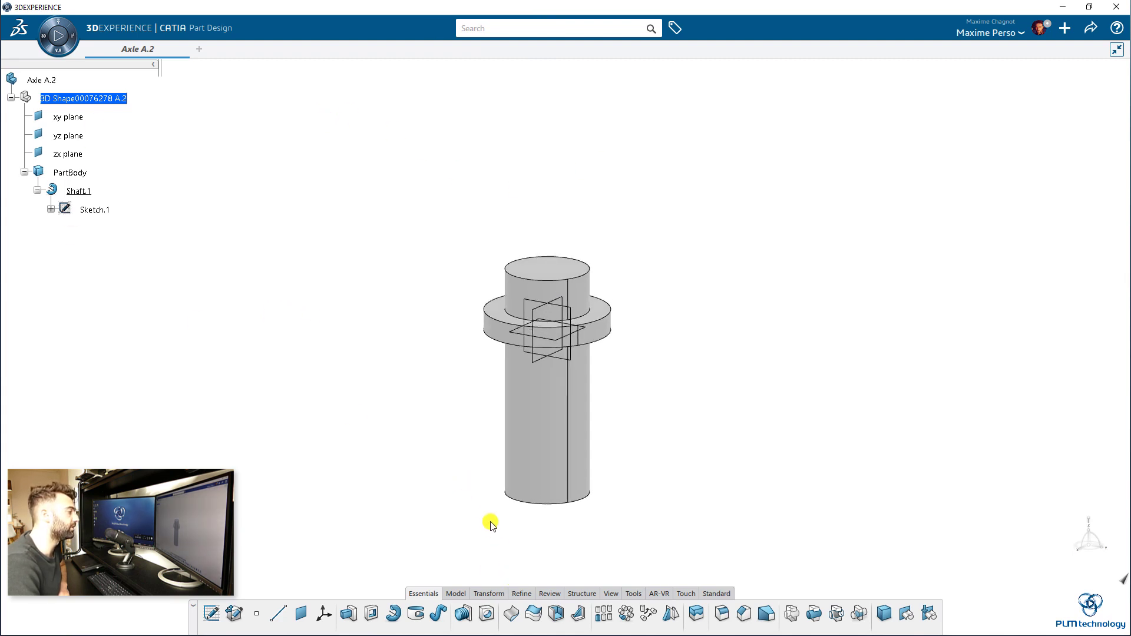
{"action": "left_click", "coordinate": [743, 613]}
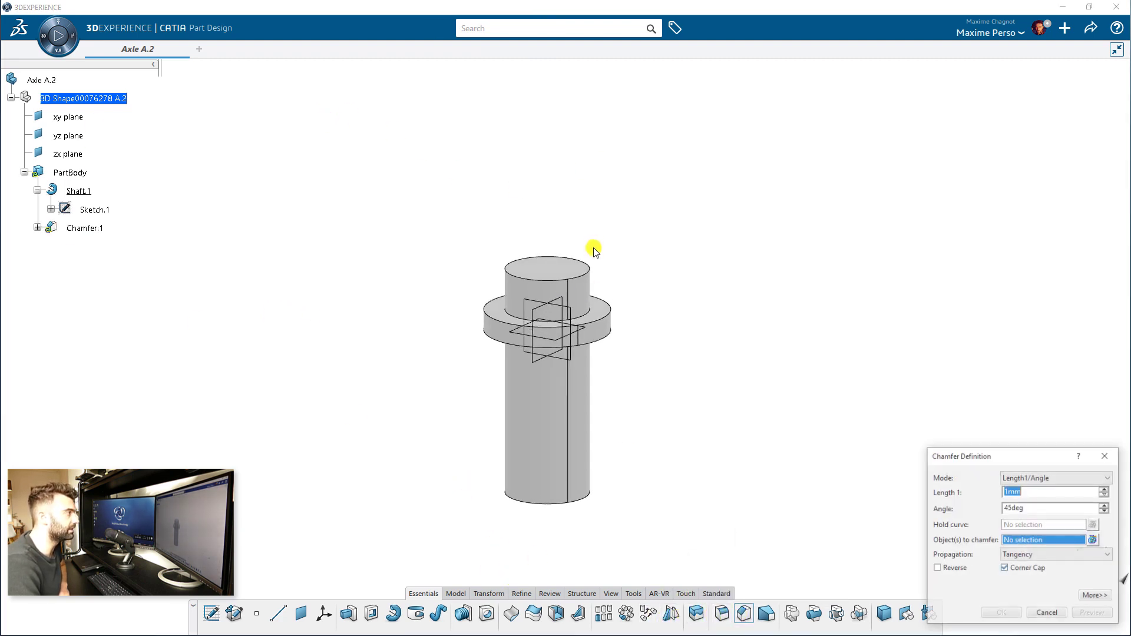
{"action": "left_click", "coordinate": [588, 275]}
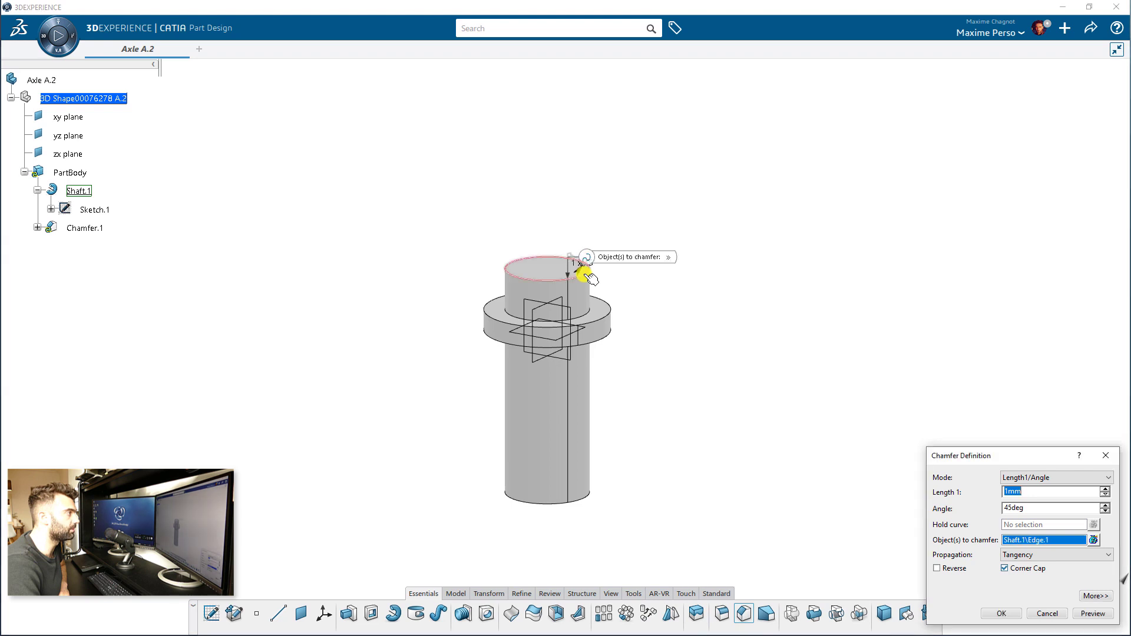
{"action": "left_click", "coordinate": [583, 499]}
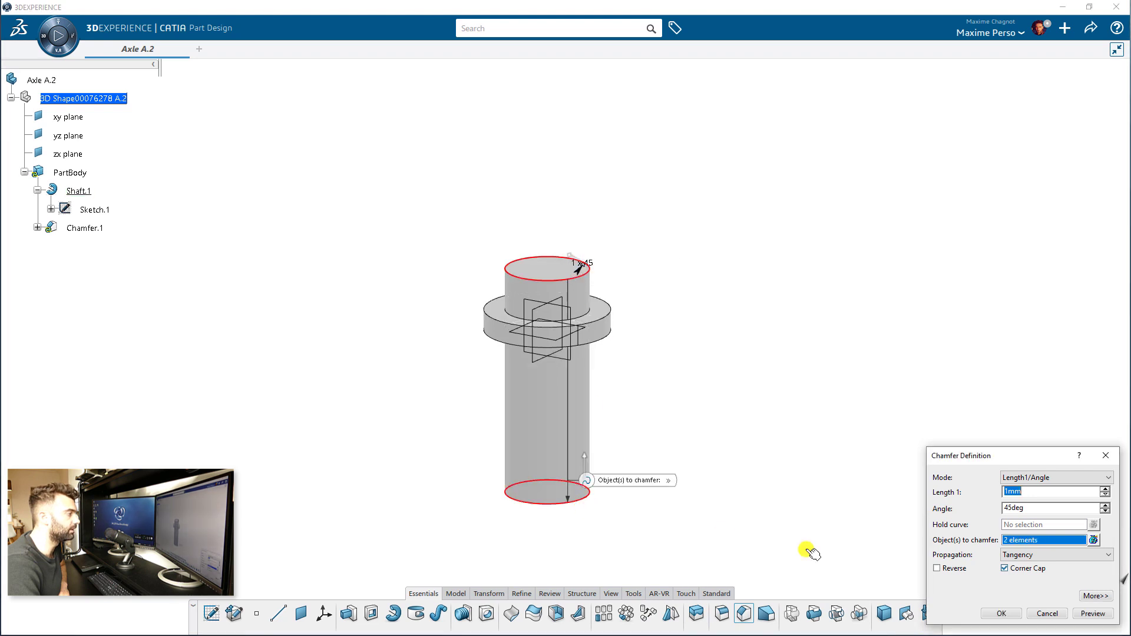
{"action": "left_click", "coordinate": [999, 613]}
- Save the chamfered axle revision A.2
{"action": "middle_click_drag", "start_coordinate": [801, 444], "coordinate": [681, 324]}
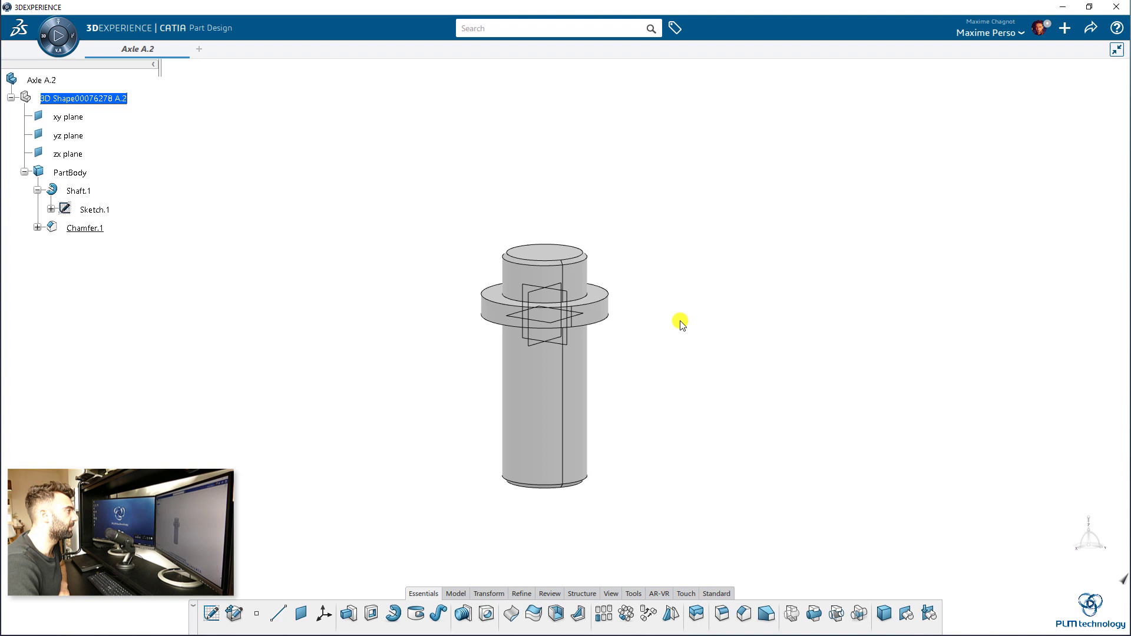
{"action": "left_click", "coordinate": [1090, 27]}
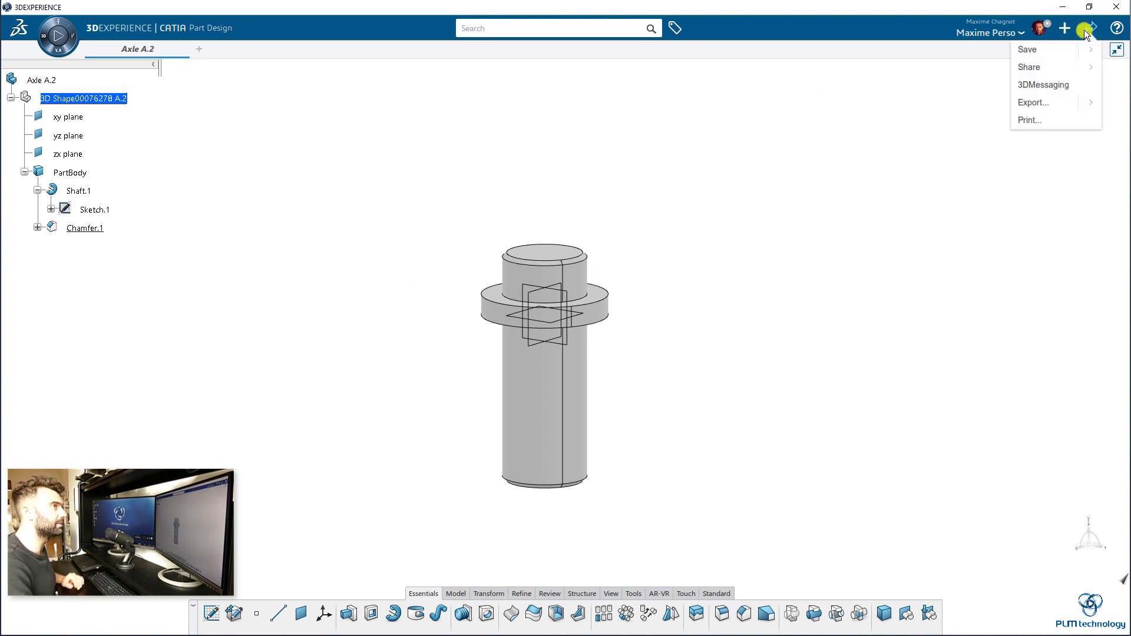
{"action": "left_click", "coordinate": [1055, 50]}
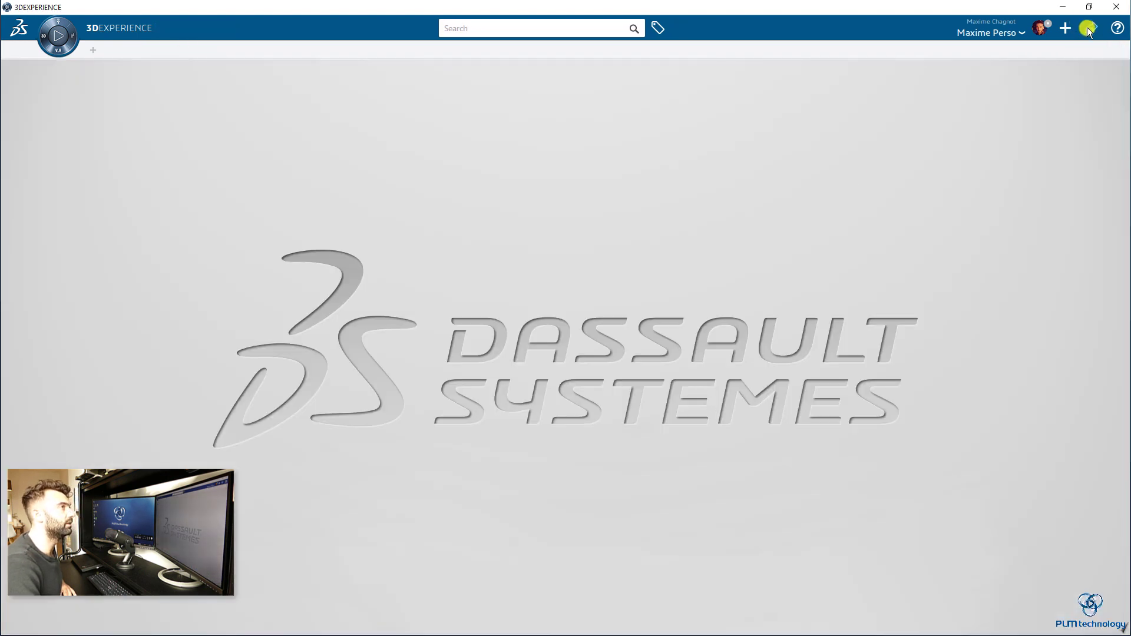
- Create a new Physical Product titled Assembly Axle
{"action": "left_click", "coordinate": [1091, 27]}
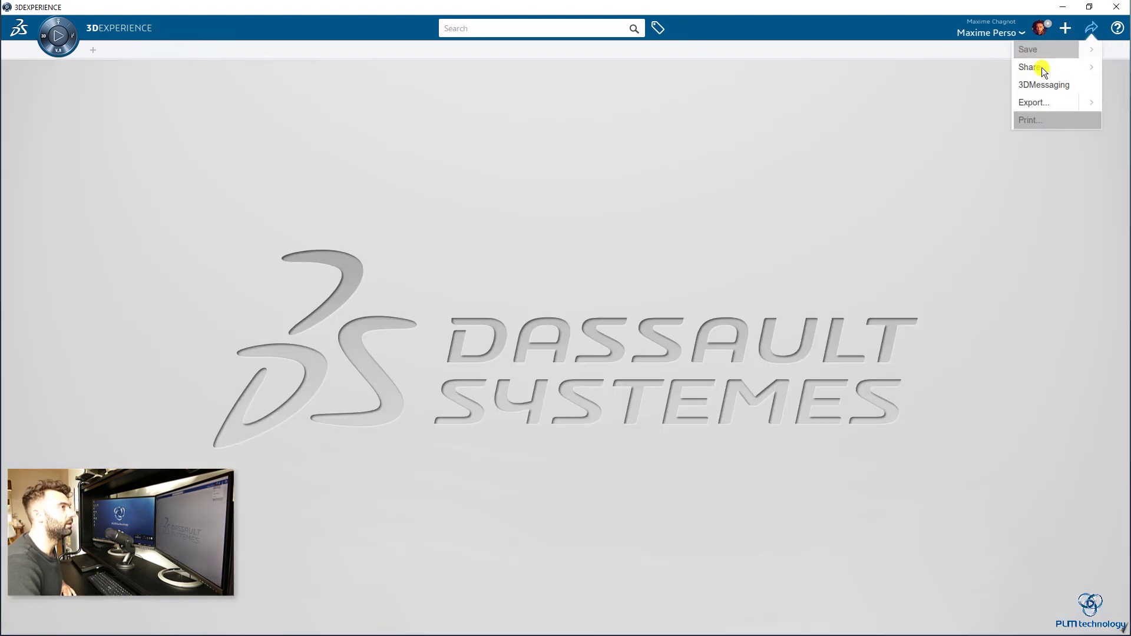
{"action": "left_click", "coordinate": [1065, 31]}
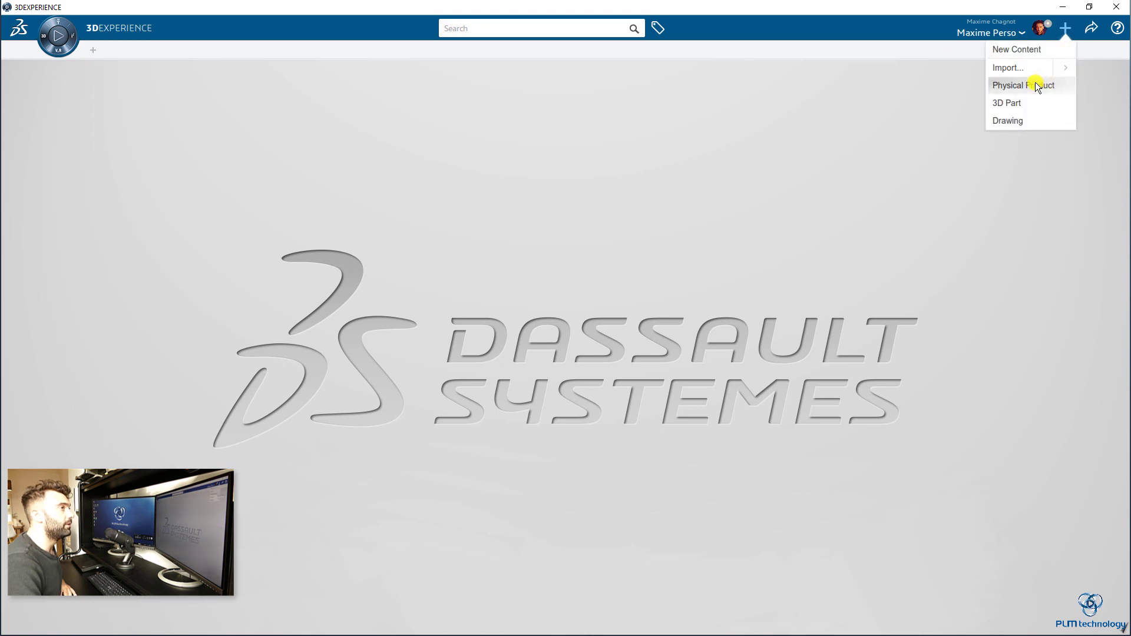
{"action": "left_click", "coordinate": [1034, 83]}
{"action": "left_click_drag", "start_coordinate": [936, 243], "coordinate": [812, 235]}
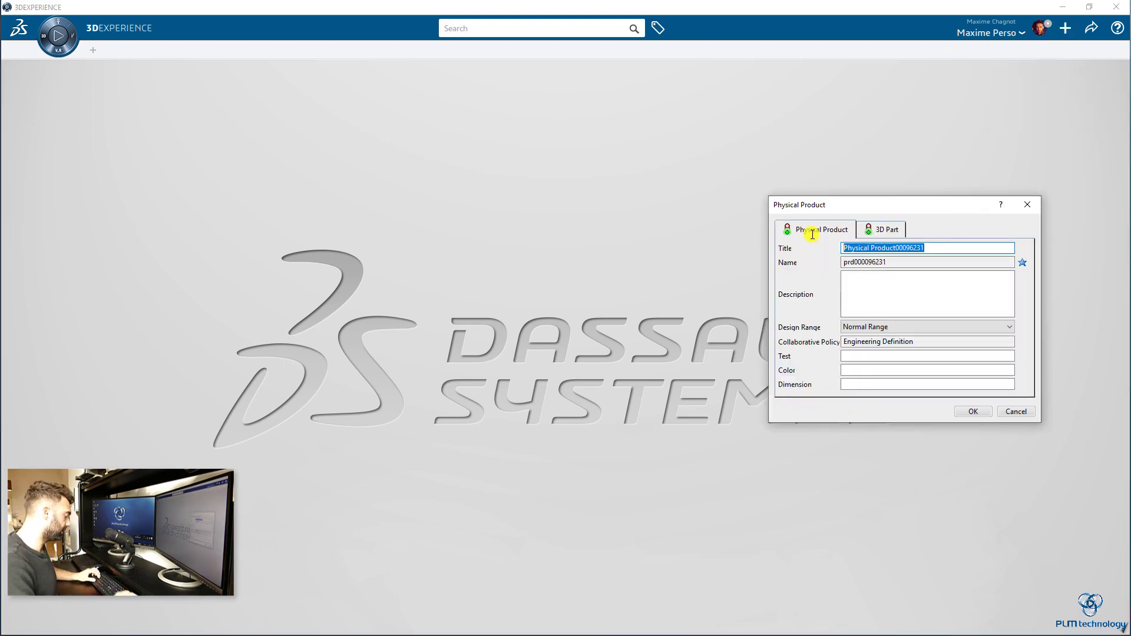
{"action": "type", "text": "Assembly Axle"}
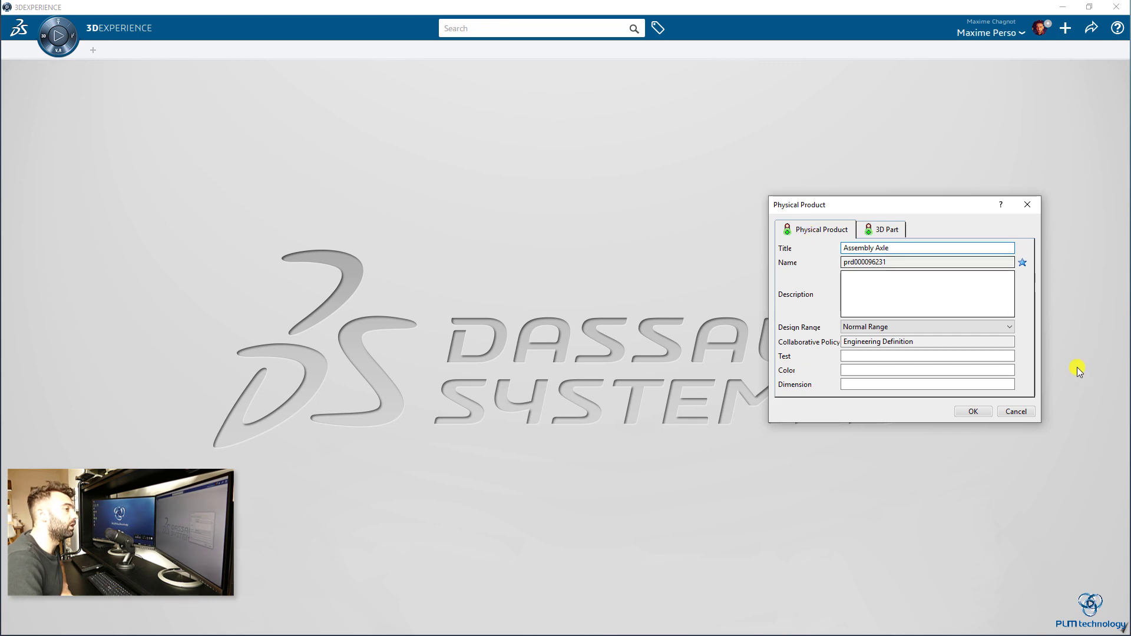
{"action": "left_click", "coordinate": [973, 411]}
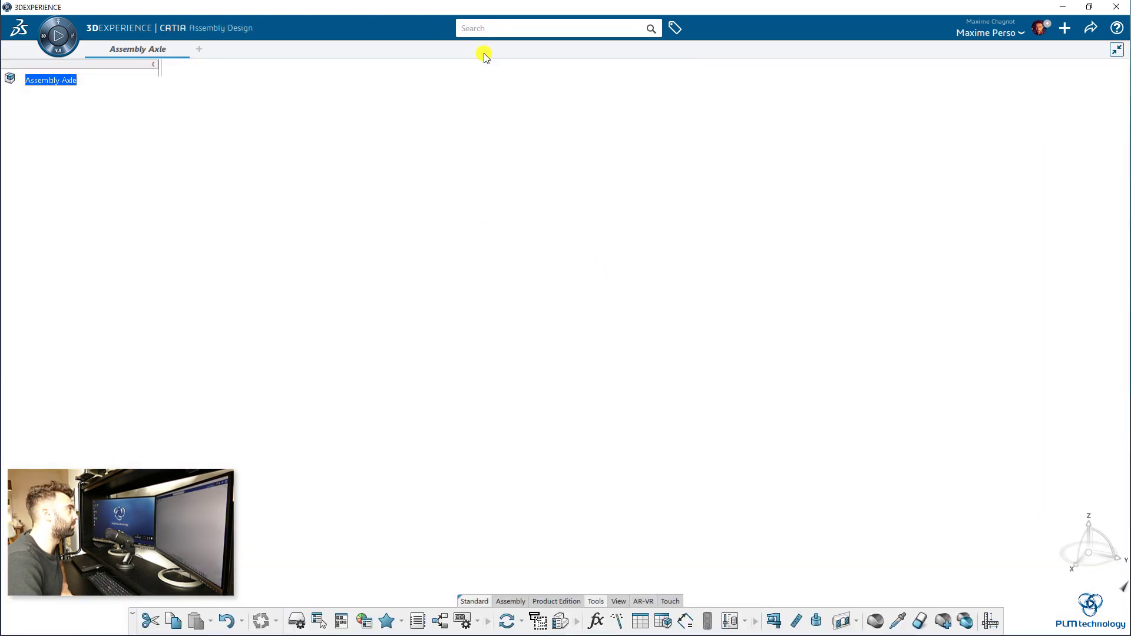
- Search for "base" and open Base Axle A.1 from the results
{"action": "left_click", "coordinate": [525, 30]}
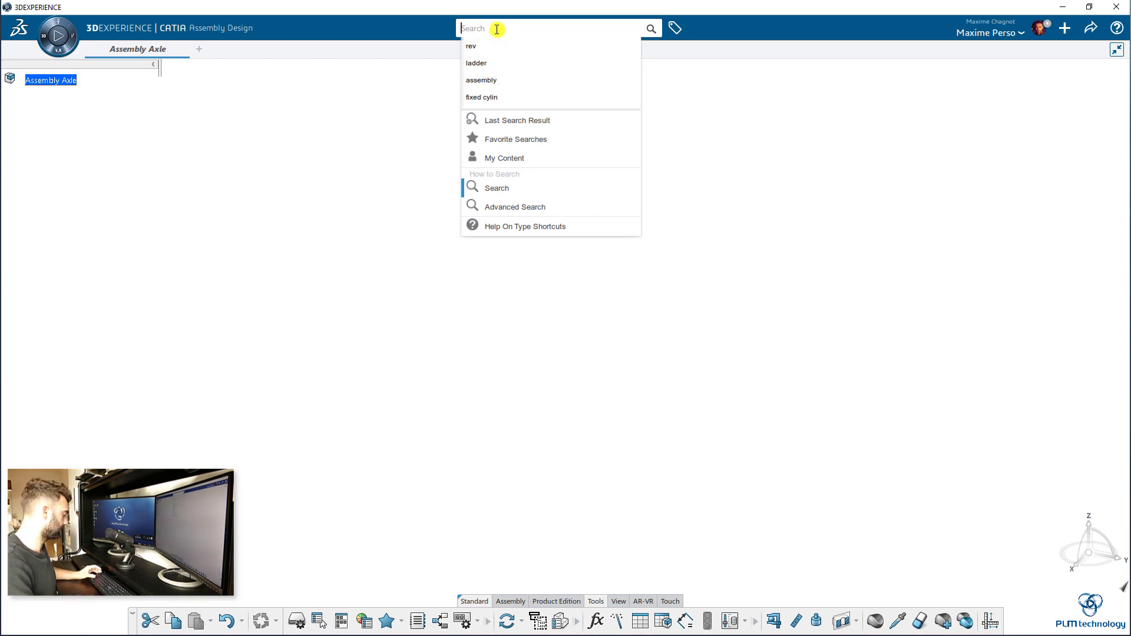
{"action": "type", "text": "base"}
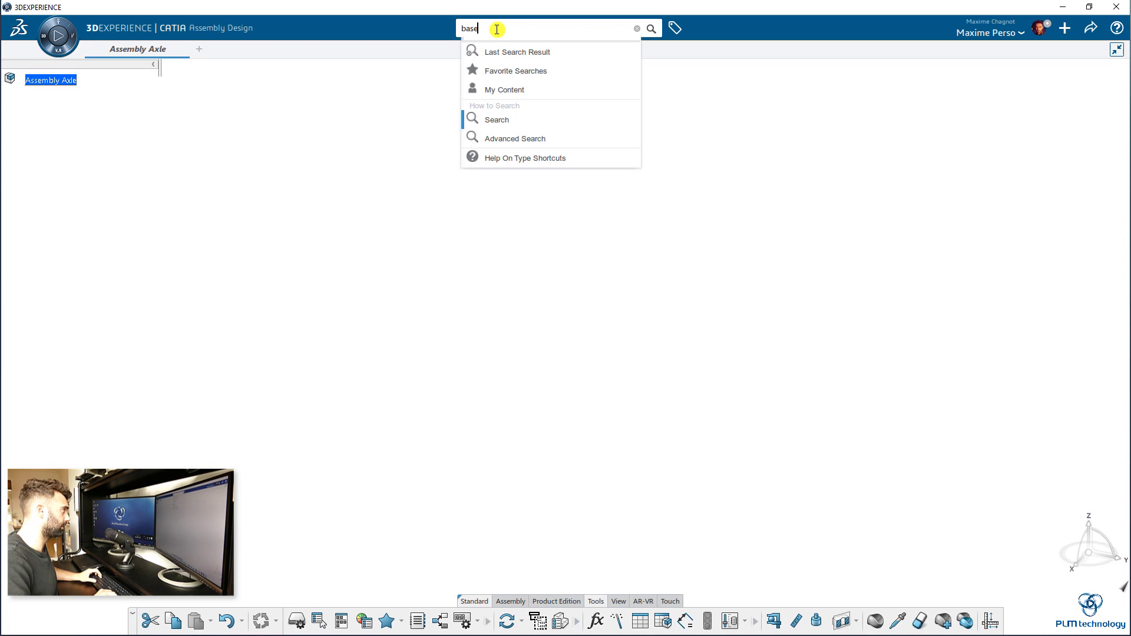
{"action": "key", "text": "Return"}
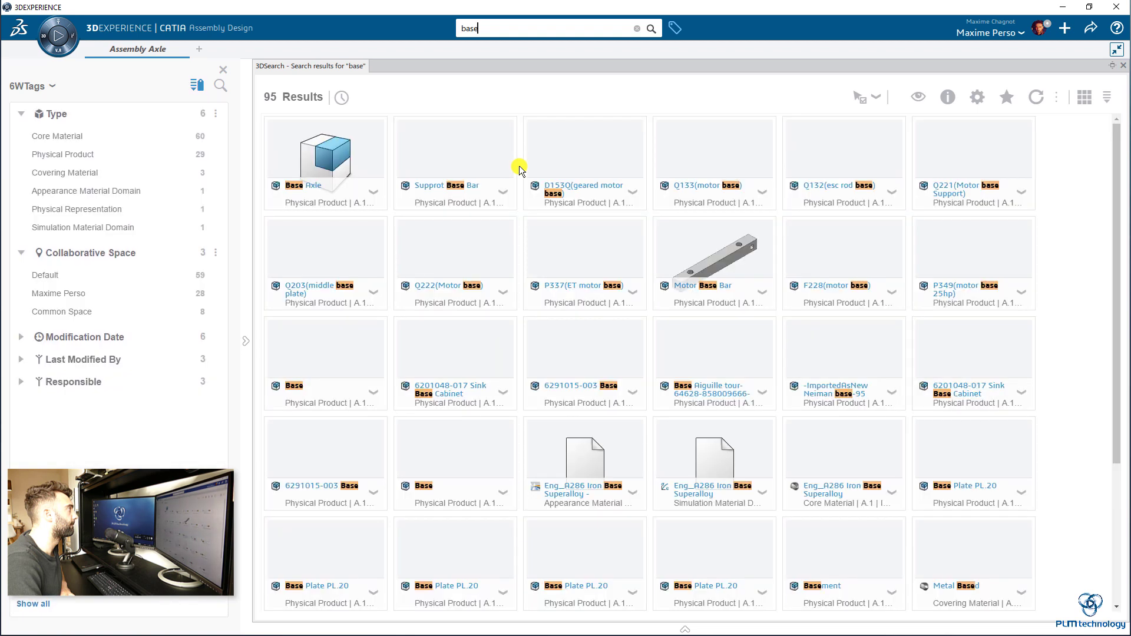
{"action": "left_click", "coordinate": [375, 196]}
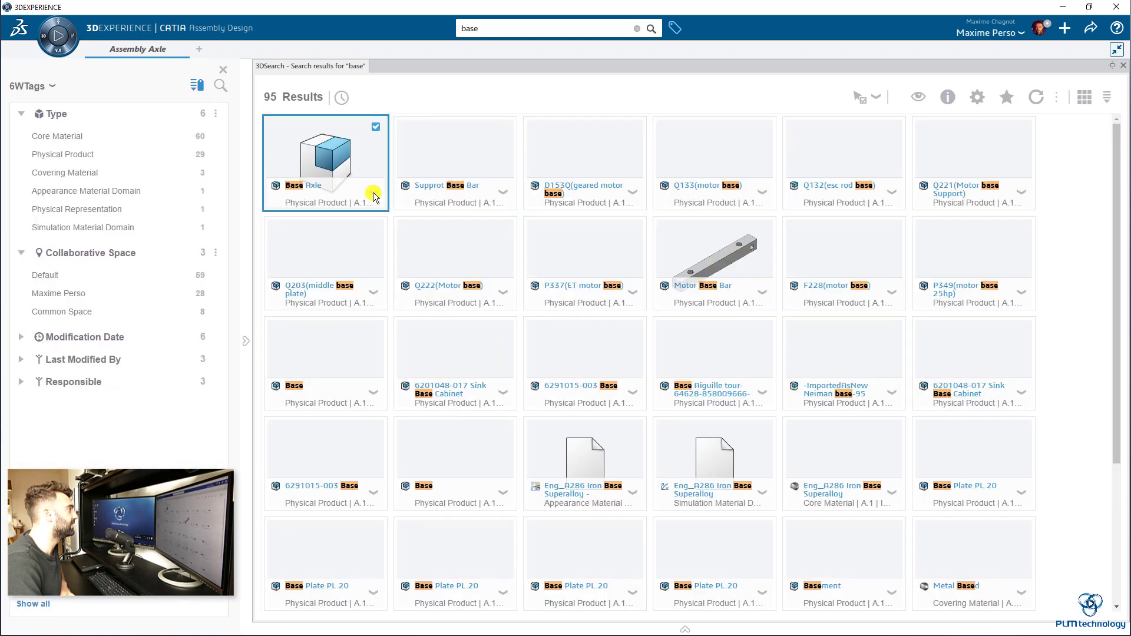
{"action": "right_click", "coordinate": [375, 196]}
{"action": "left_click", "coordinate": [410, 264]}
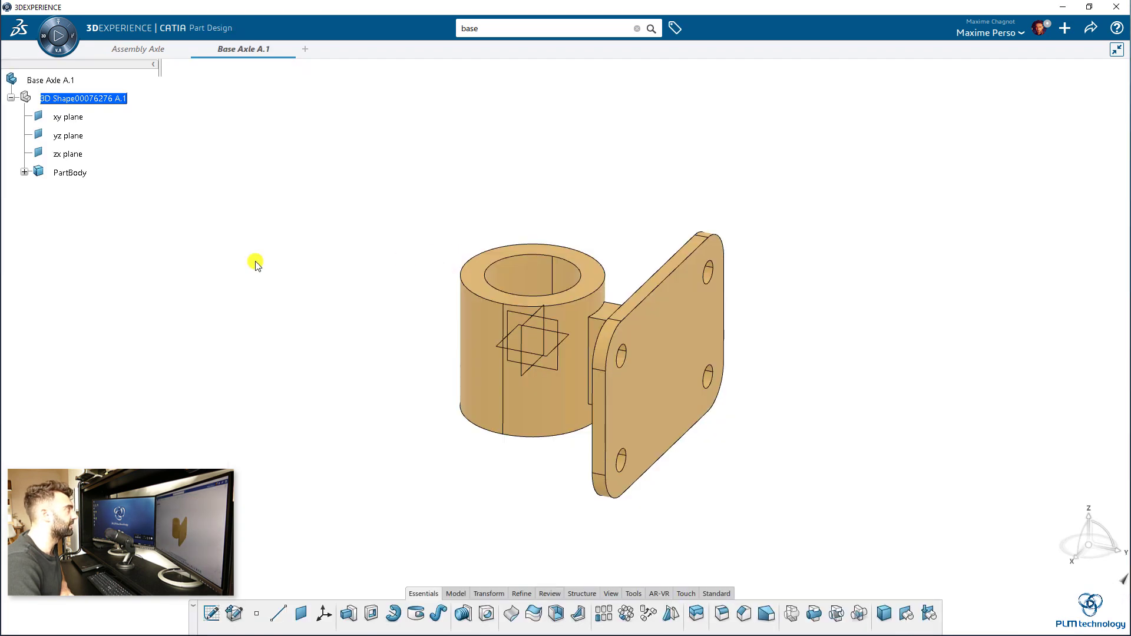
- Insert the opened Base Axle A.1 into the Assembly Axle product
{"action": "middle_click_drag", "start_coordinate": [252, 259], "coordinate": [316, 159]}
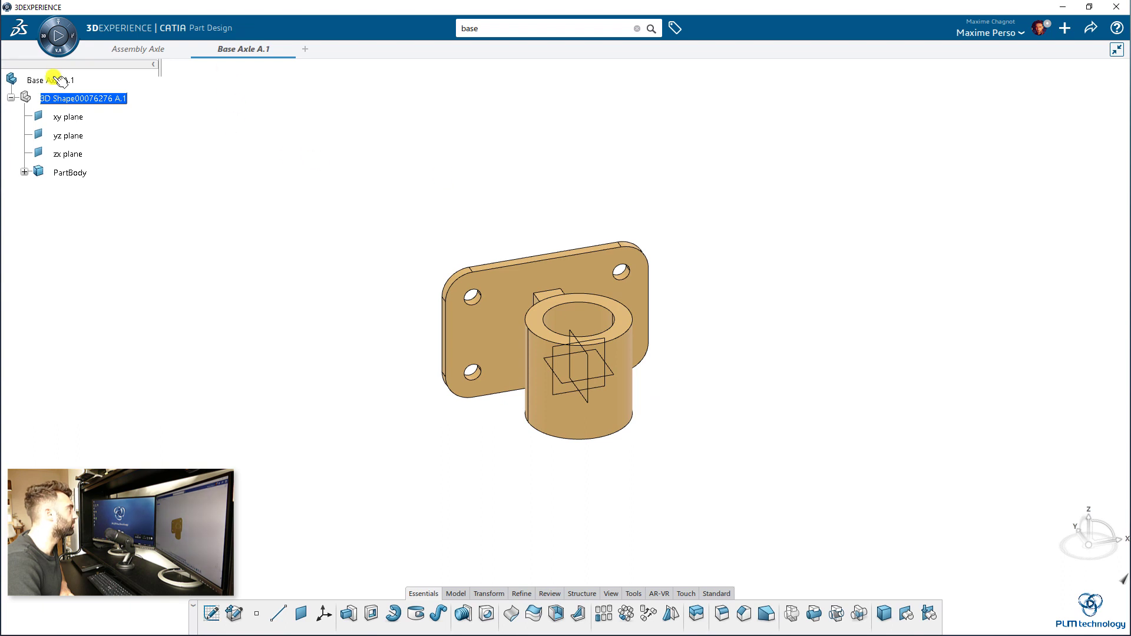
{"action": "mouse_move", "coordinate": [53, 79]}
{"action": "left_mouse_down"}
{"action": "mouse_move", "coordinate": [41, 76]}
{"action": "mouse_move", "coordinate": [131, 52]}
{"action": "mouse_move", "coordinate": [56, 86]}
{"action": "left_mouse_up"}
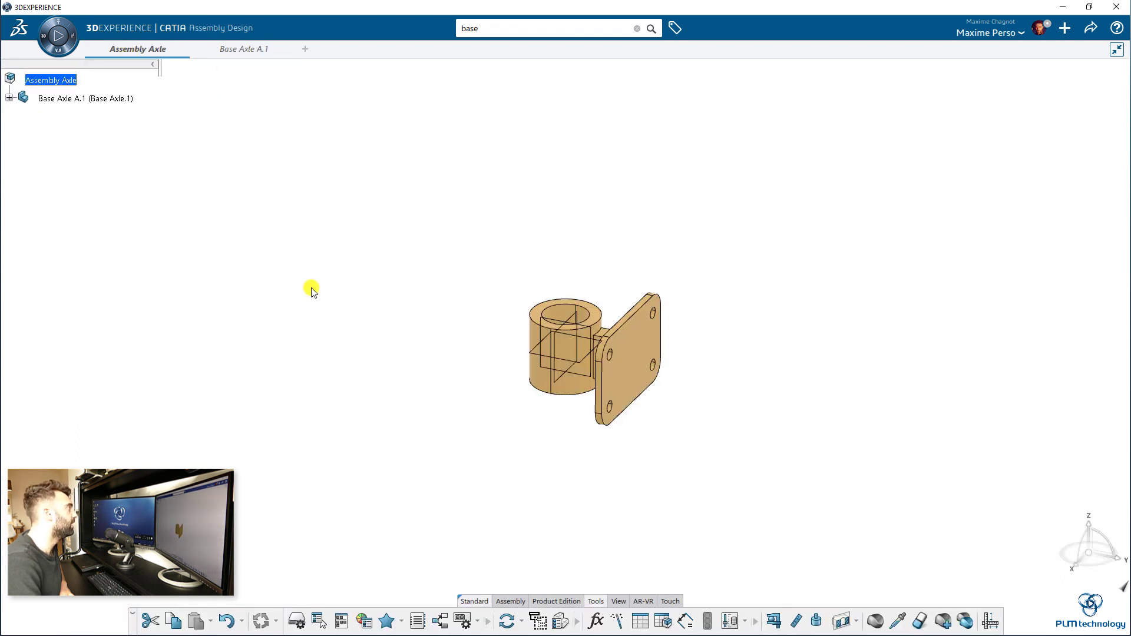
{"action": "middle_click_drag", "start_coordinate": [328, 374], "coordinate": [660, 461]}
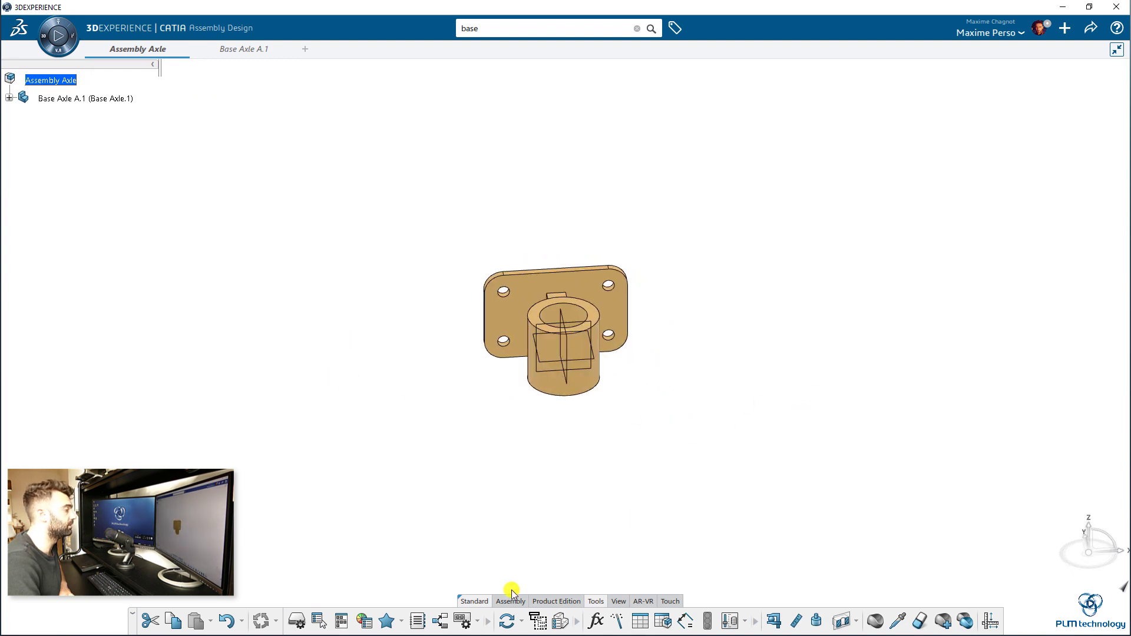
- Fix Base Axle A.1 in the assembly with a Fix engineering connection
{"action": "left_click", "coordinate": [510, 601]}
{"action": "middle_click_drag", "start_coordinate": [429, 505], "coordinate": [510, 612]}
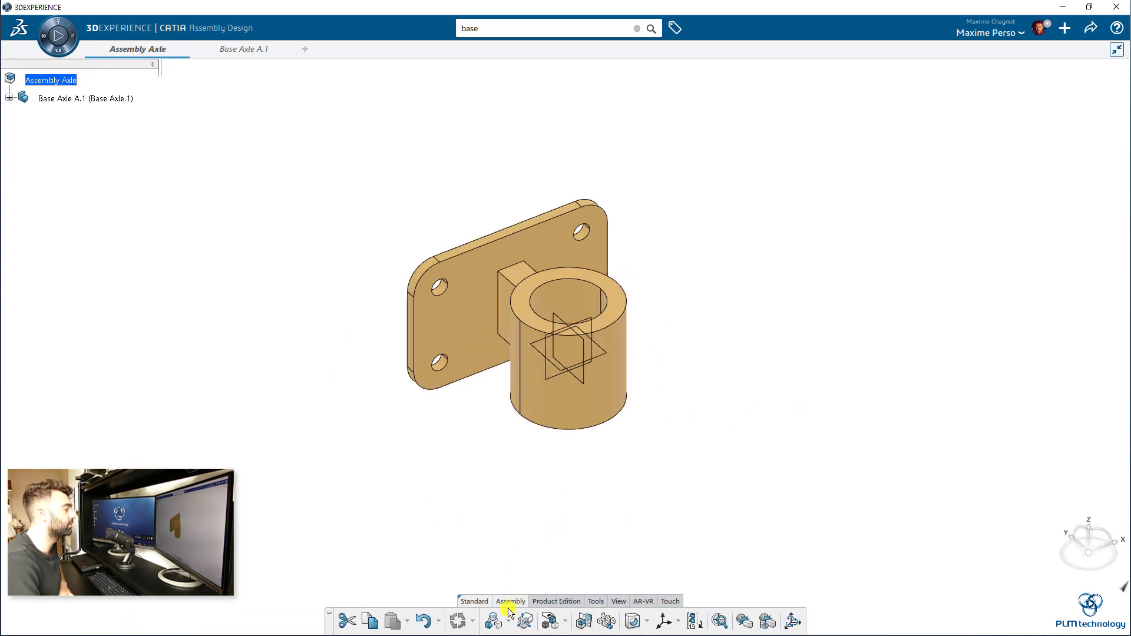
{"action": "left_click", "coordinate": [510, 622]}
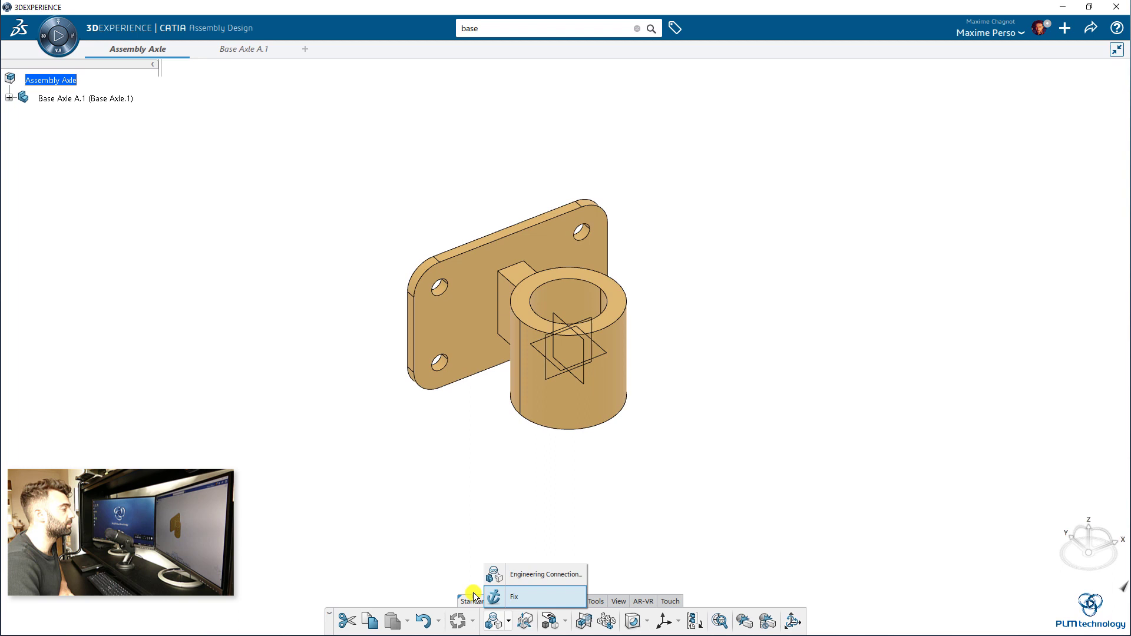
{"action": "left_click", "coordinate": [507, 621]}
{"action": "left_click", "coordinate": [497, 576]}
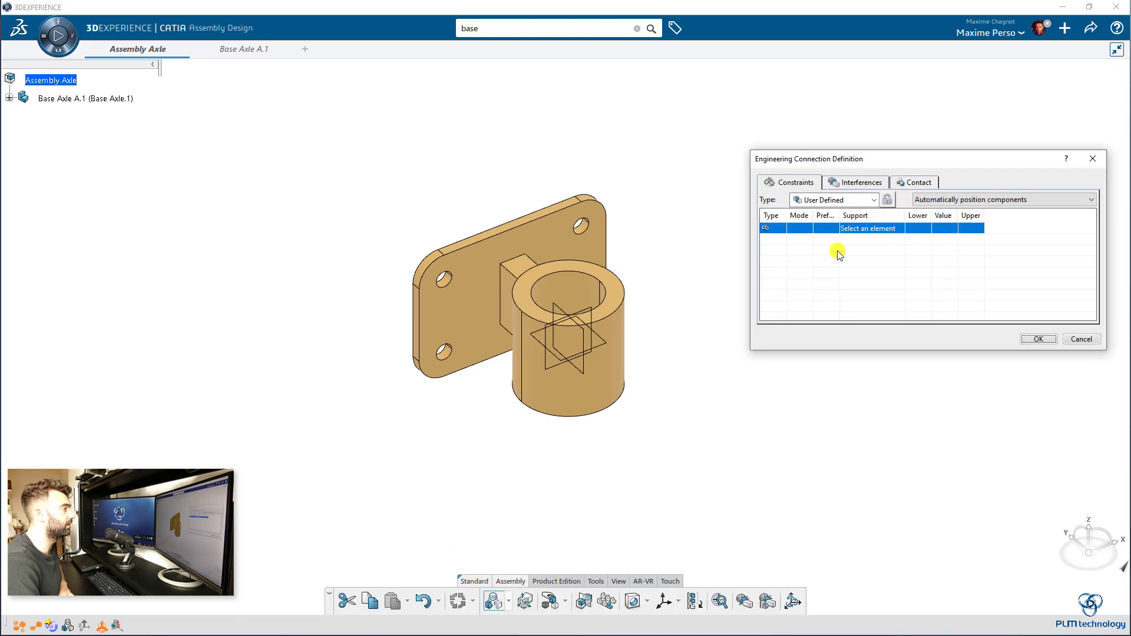
{"action": "left_click", "coordinate": [81, 98]}
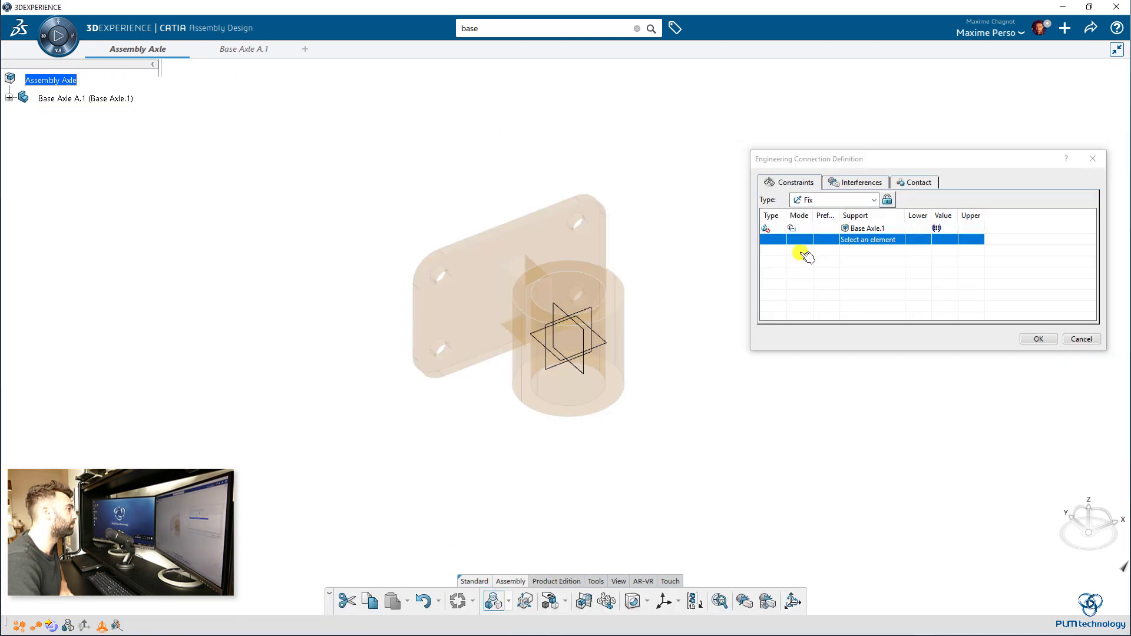
{"action": "left_click", "coordinate": [1036, 340]}
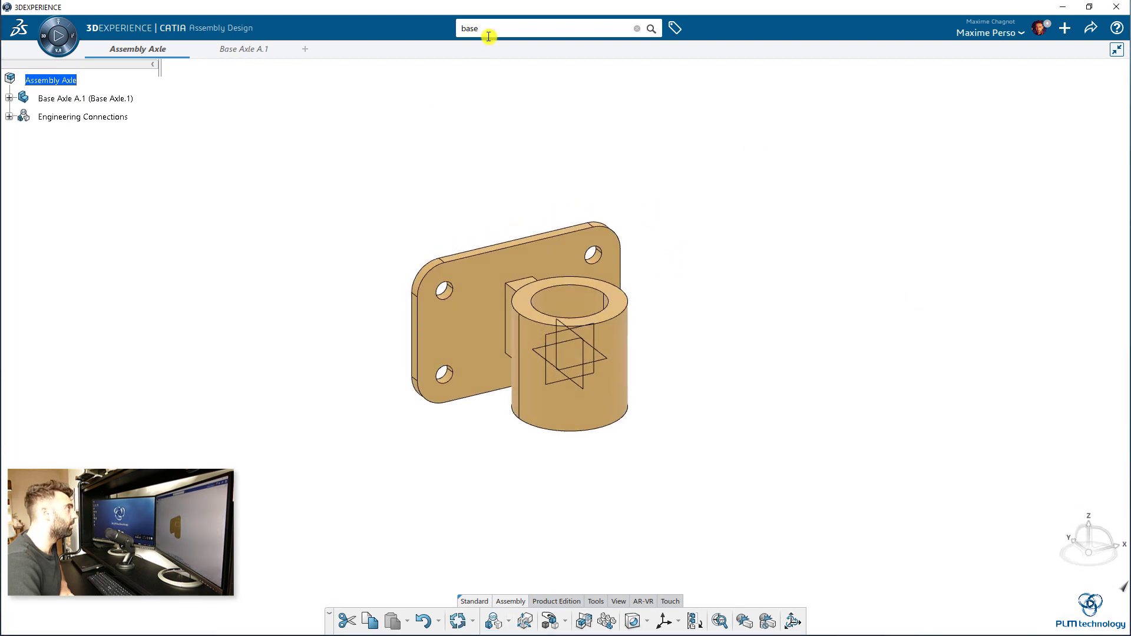
- Search for "axle" and open the A.1 revision of the Axle from the results
{"action": "left_click", "coordinate": [496, 32]}
{"action": "type", "text": "axl"}
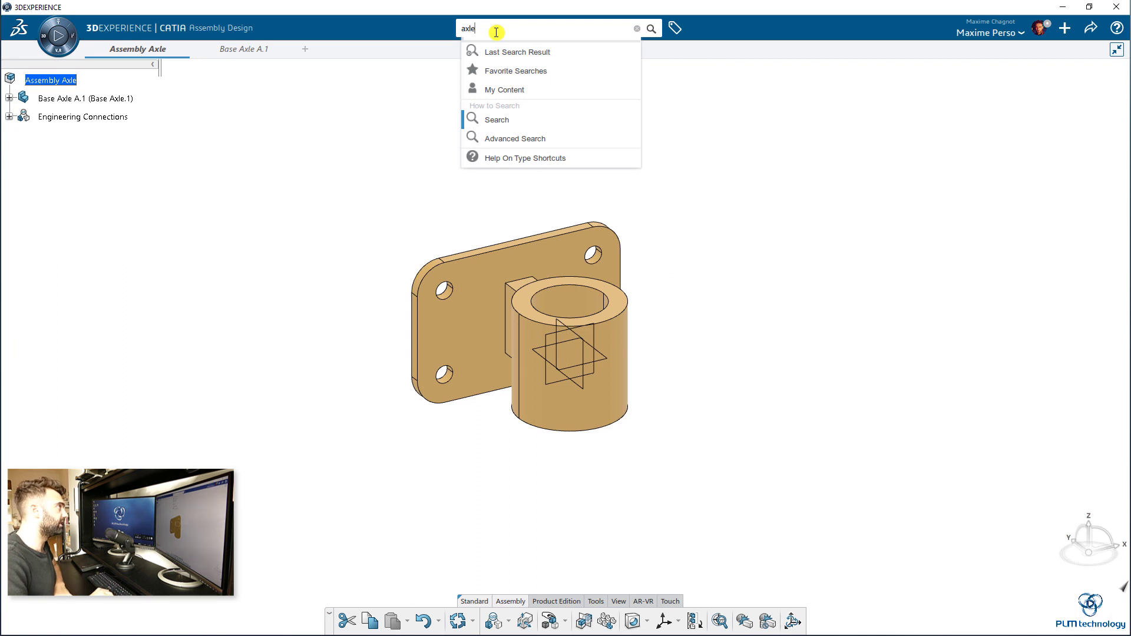
{"action": "key", "text": "Return"}
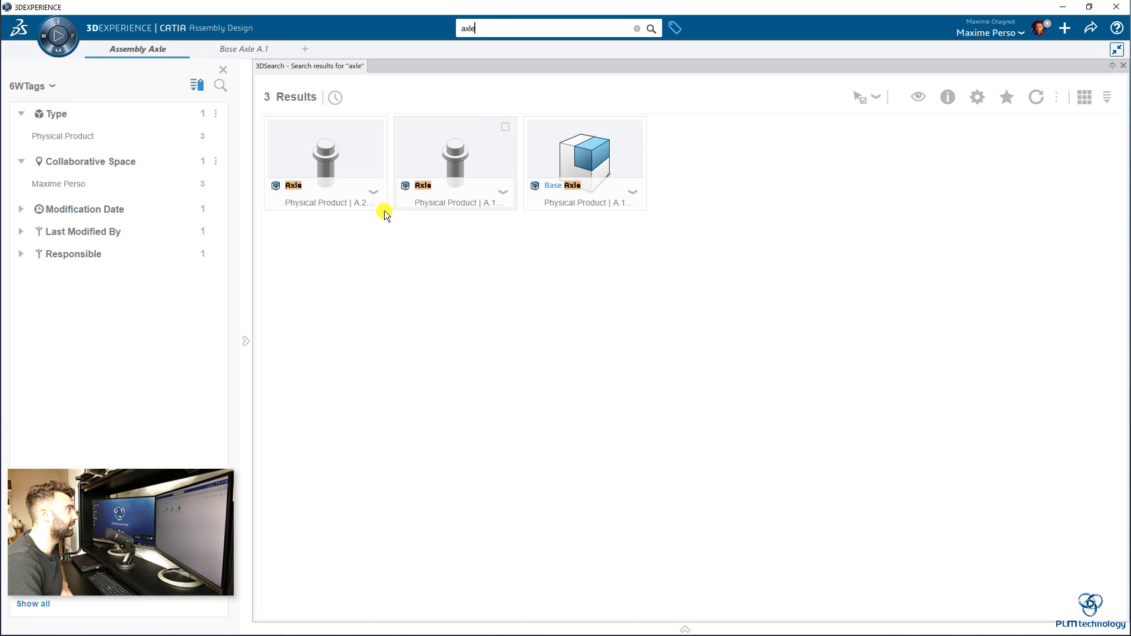
{"action": "mouse_move", "coordinate": [433, 200]}
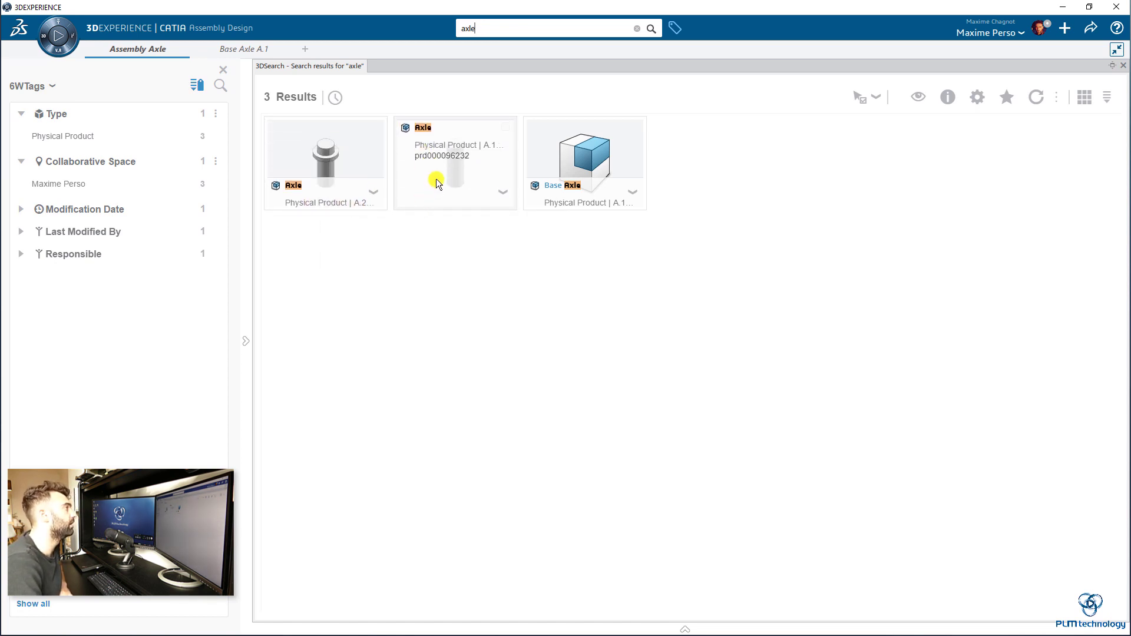
{"action": "left_click", "coordinate": [507, 196]}
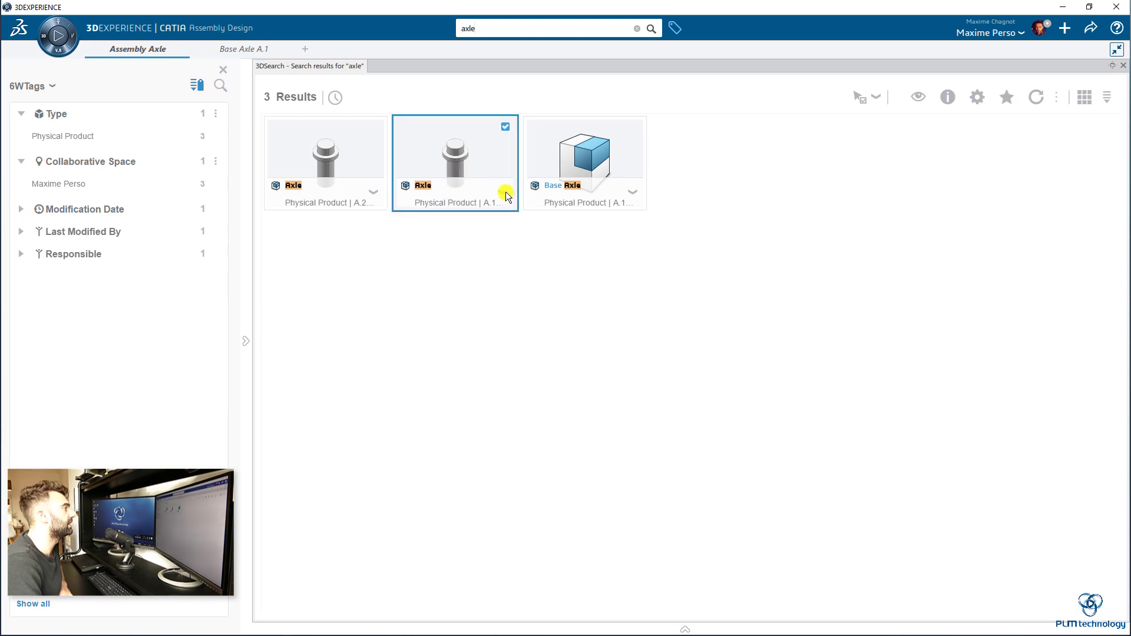
{"action": "right_click", "coordinate": [506, 195]}
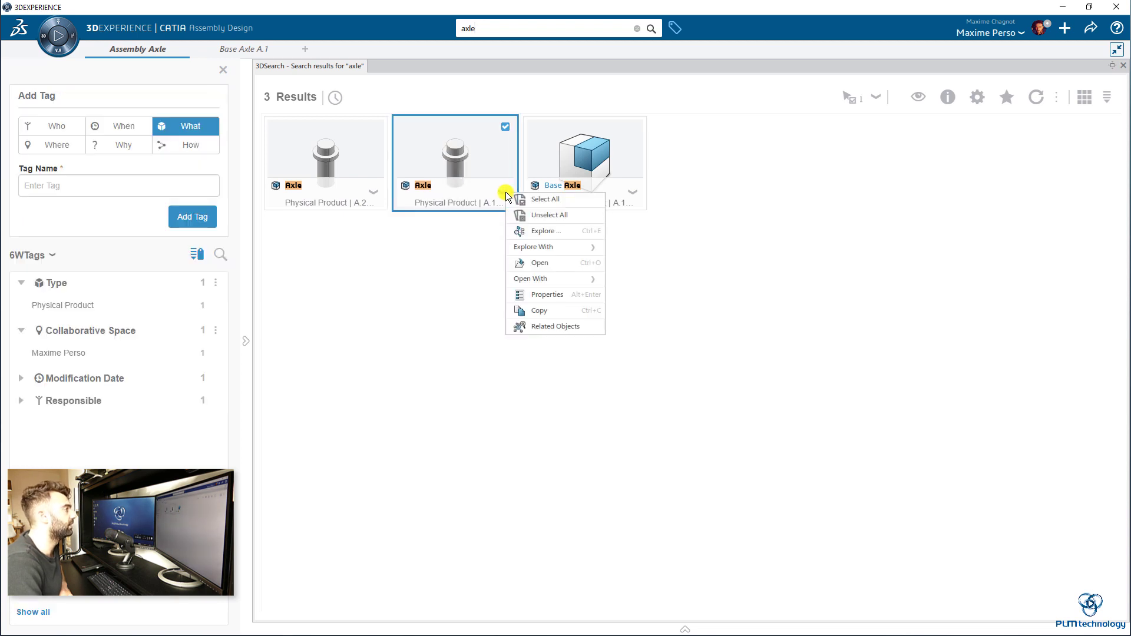
{"action": "left_click", "coordinate": [526, 263]}
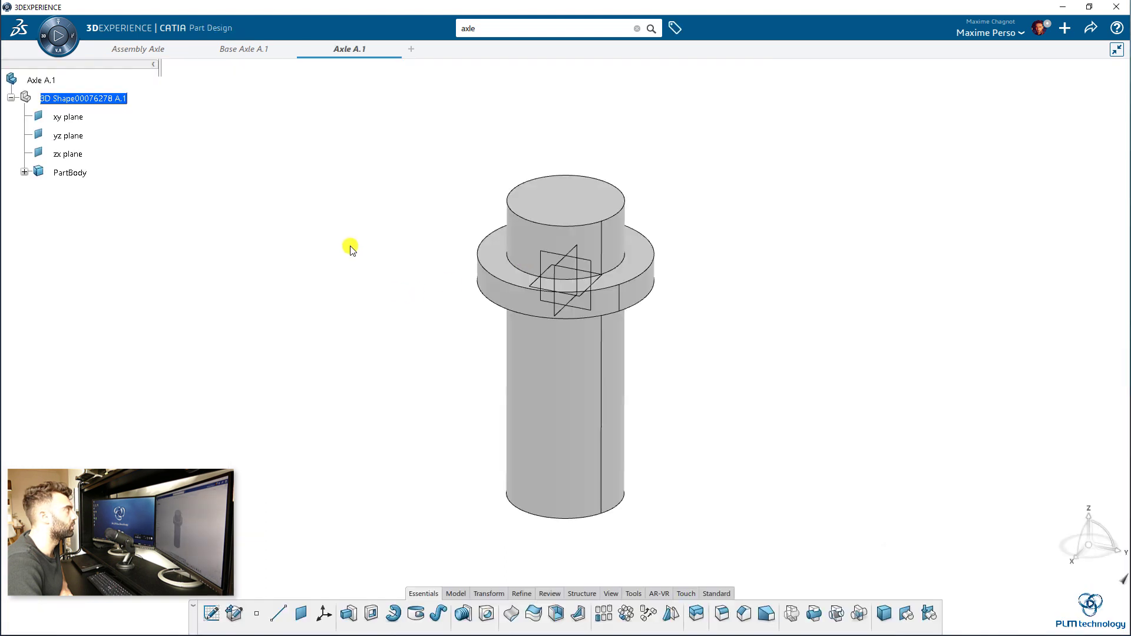
- Insert Axle A.1 into Assembly Axle and close the separate Base Axle and Axle windows
{"action": "mouse_move", "coordinate": [46, 82]}
{"action": "left_mouse_down"}
{"action": "mouse_move", "coordinate": [152, 48]}
{"action": "mouse_move", "coordinate": [63, 84]}
{"action": "left_mouse_up"}
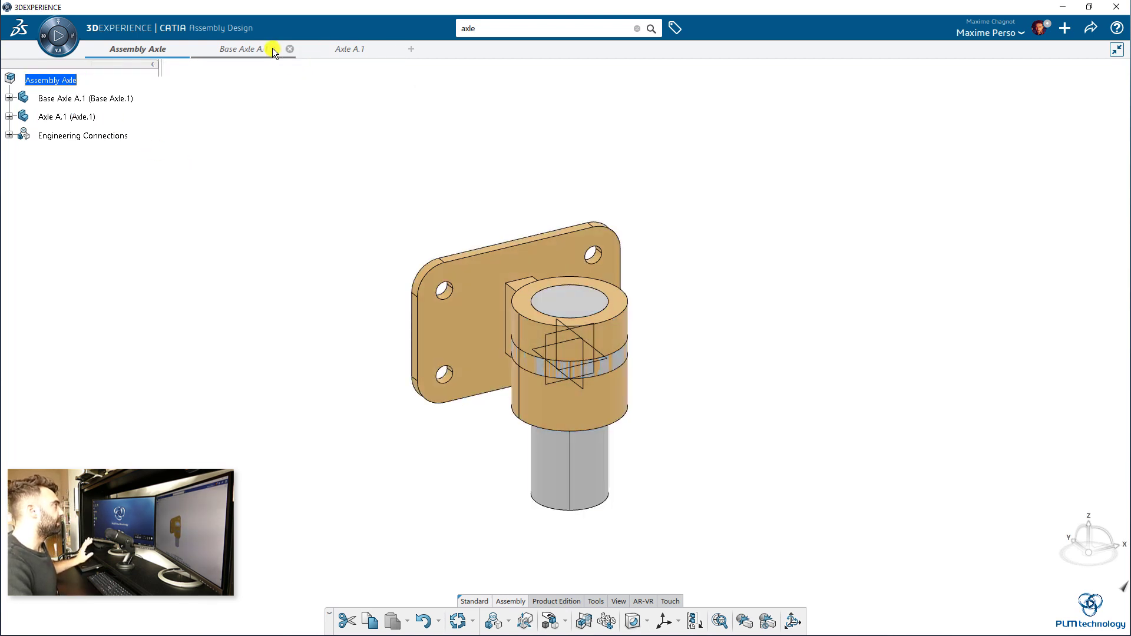
{"action": "left_click", "coordinate": [288, 49]}
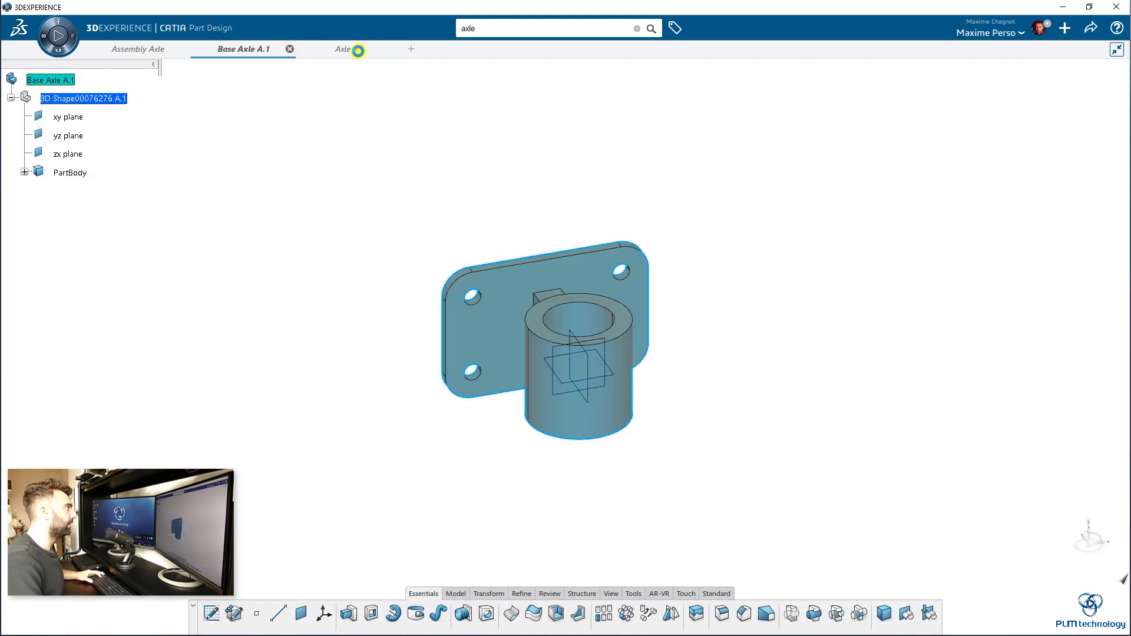
{"action": "left_click", "coordinate": [254, 49]}
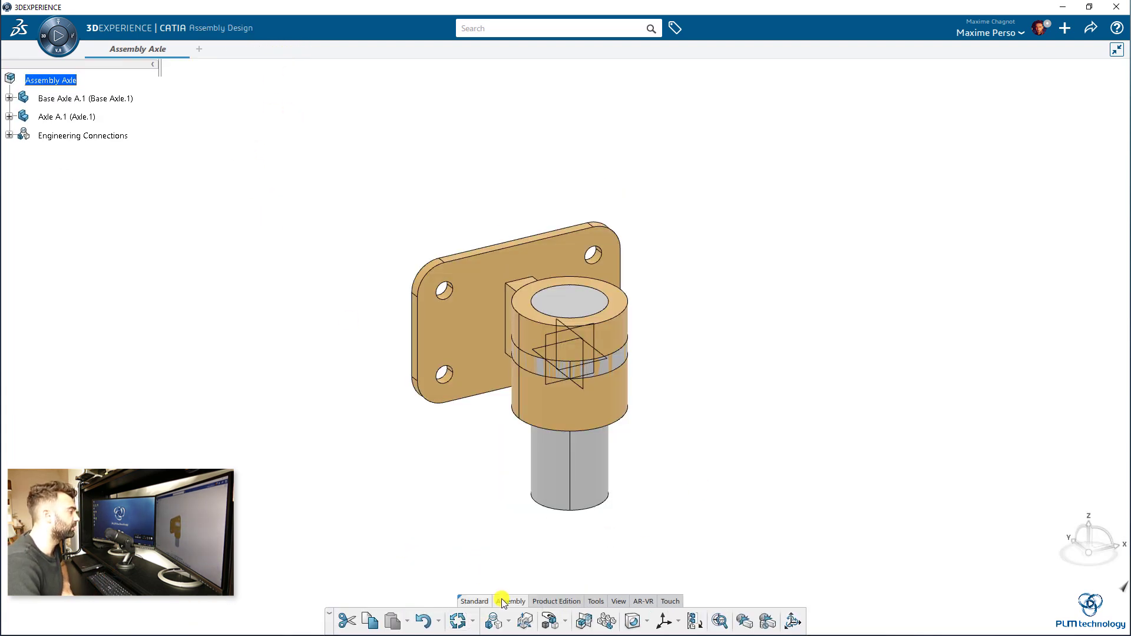
- Create a Revolute engineering connection aligning the axle and base tube axes and seating the flange underside on the tube's top face, without a contact specification
{"action": "left_click", "coordinate": [495, 619]}
{"action": "left_click", "coordinate": [581, 449]}
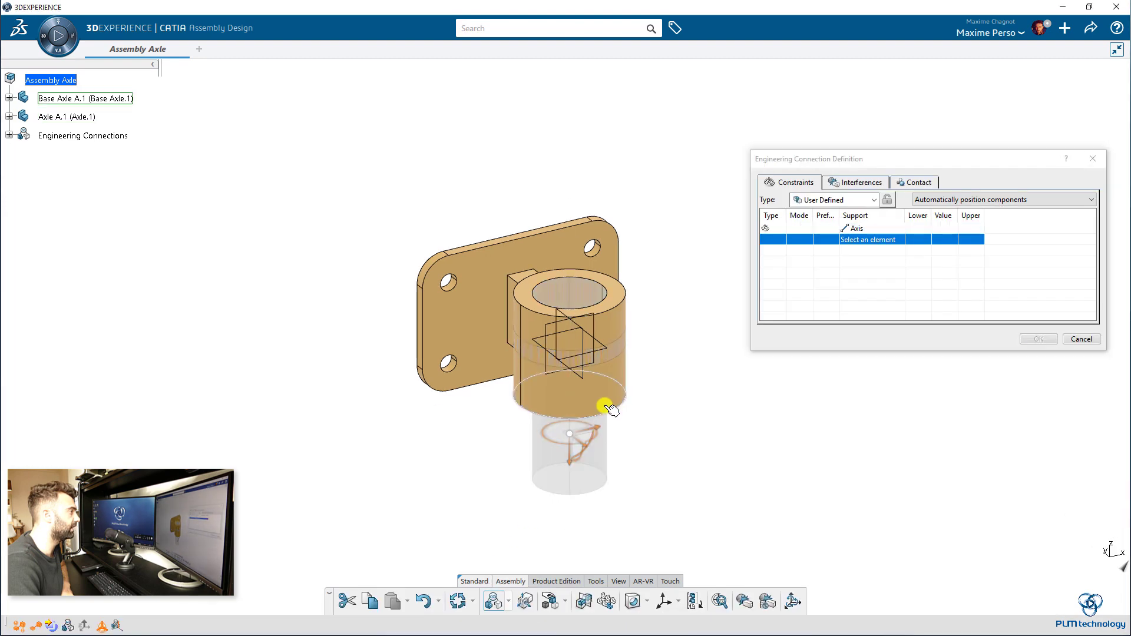
{"action": "left_click", "coordinate": [601, 393]}
{"action": "scroll", "coordinate": [537, 320], "scroll_direction": "up", "scroll_amount": 5}
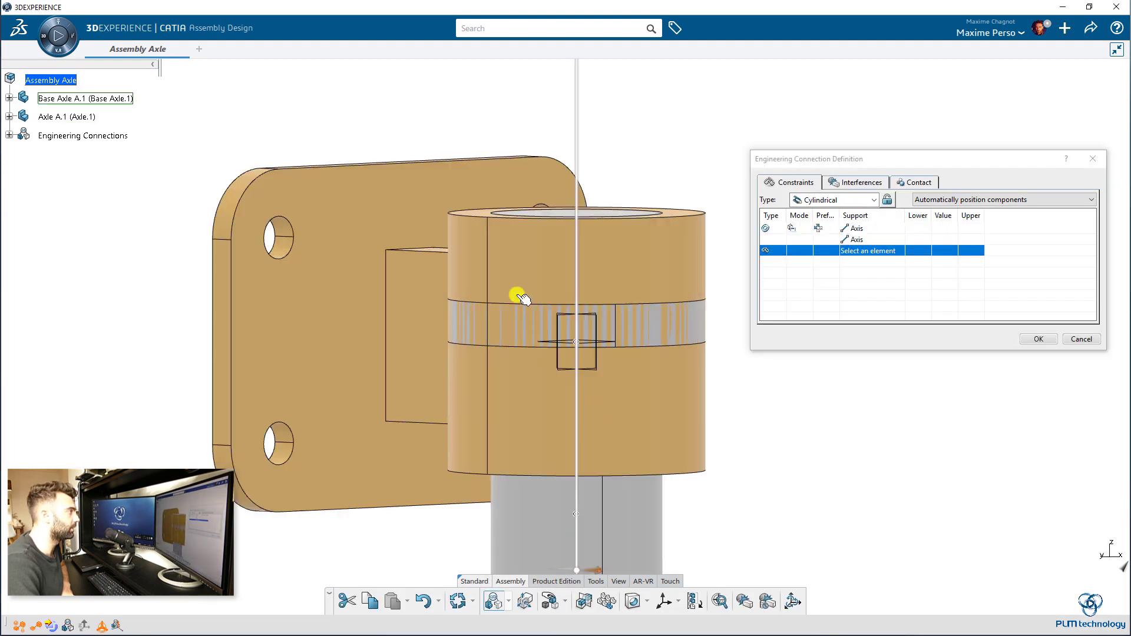
{"action": "left_click", "coordinate": [484, 225]}
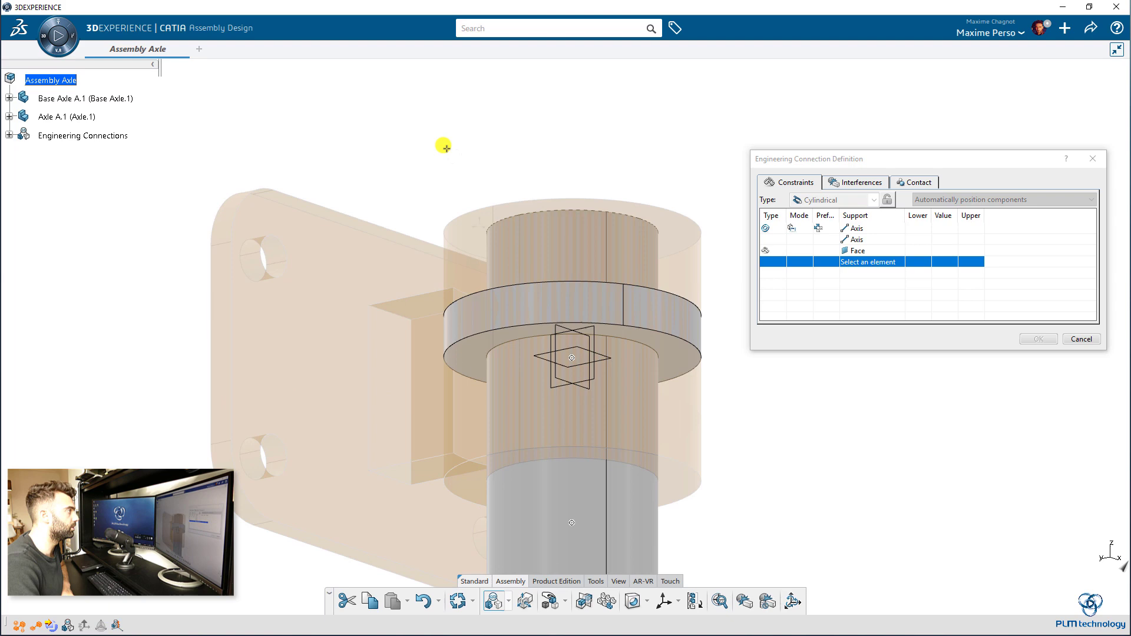
{"action": "left_click", "coordinate": [472, 356]}
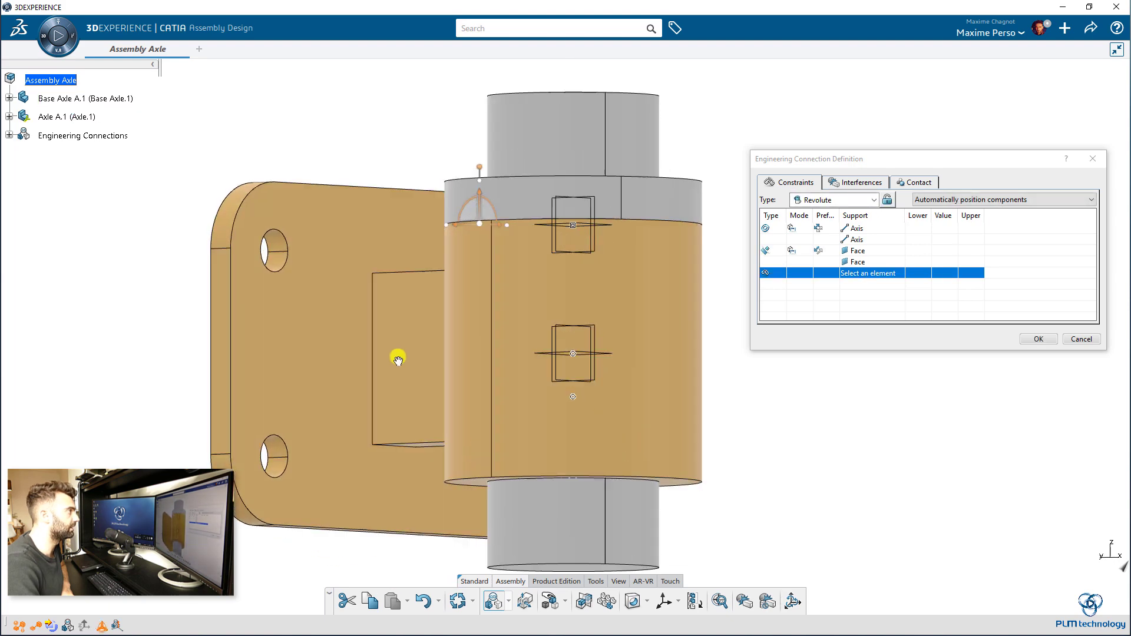
{"action": "left_click", "coordinate": [1038, 340]}
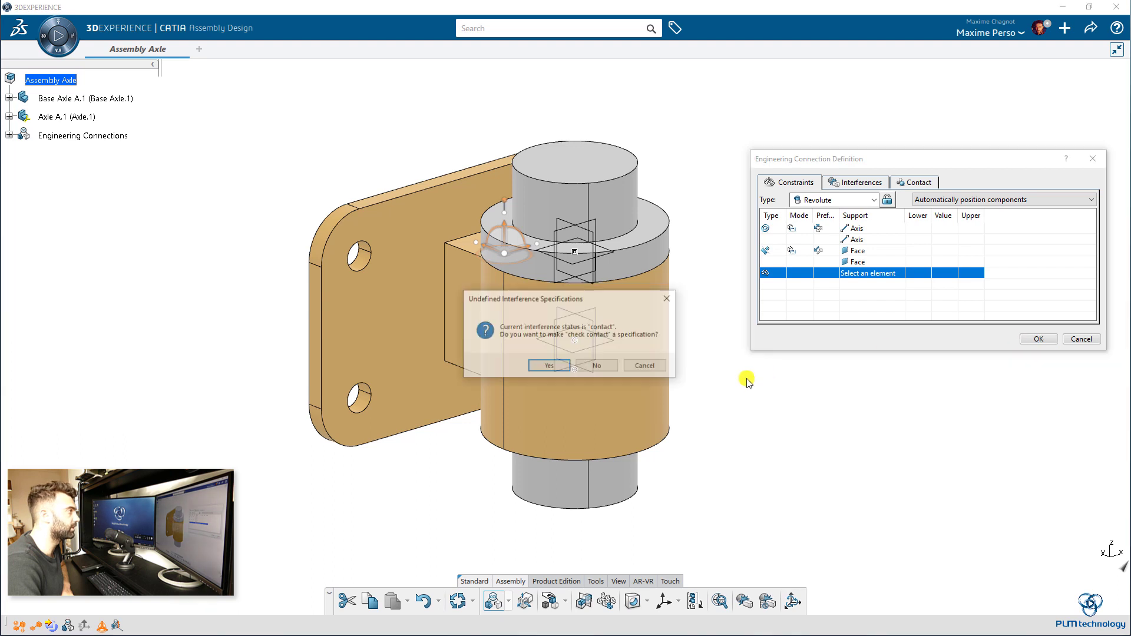
{"action": "left_click", "coordinate": [589, 365]}
- Expand the Engineering Connections and update the assembly
{"action": "middle_click_drag", "start_coordinate": [774, 391], "coordinate": [394, 339]}
{"action": "left_click", "coordinate": [9, 135]}
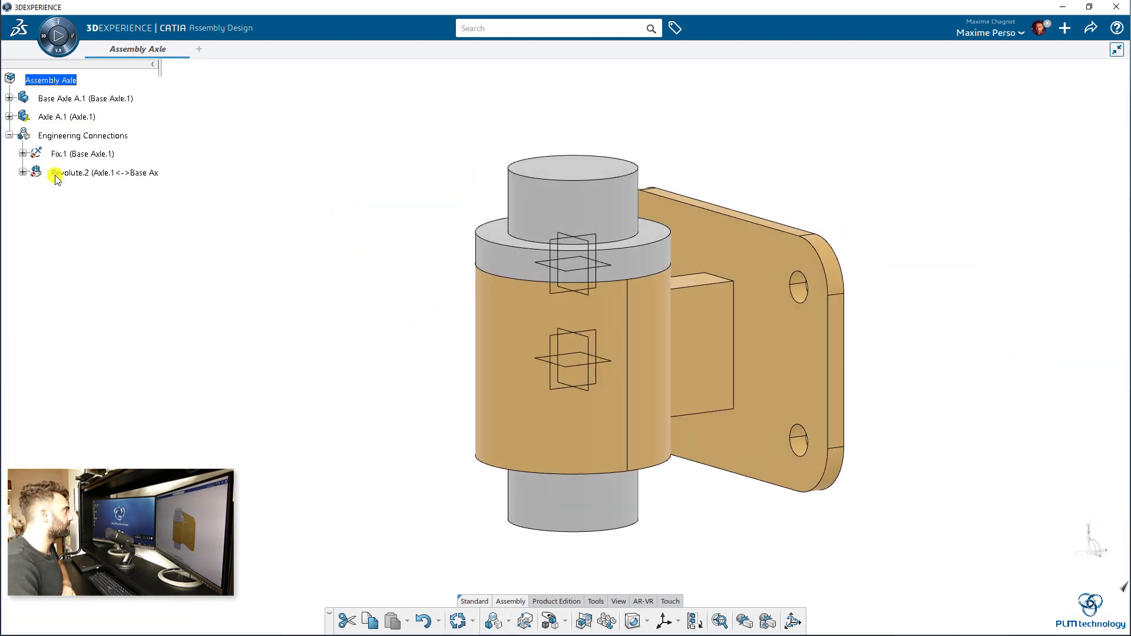
{"action": "left_click", "coordinate": [449, 621]}
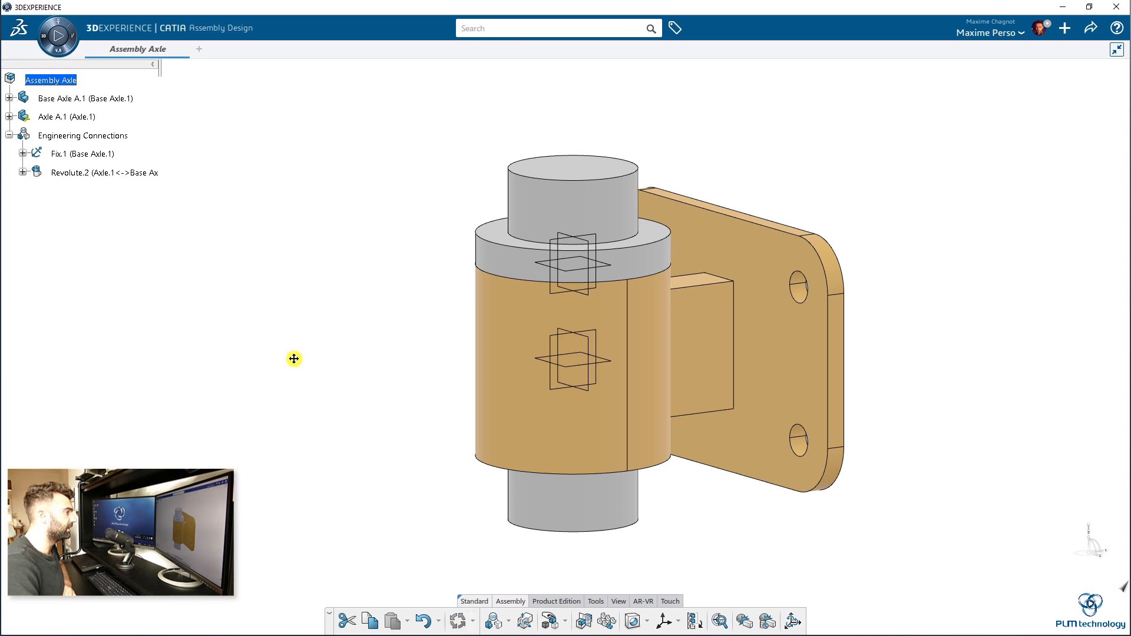
- Save Assembly Axle and close its window
{"action": "left_click", "coordinate": [1090, 31]}
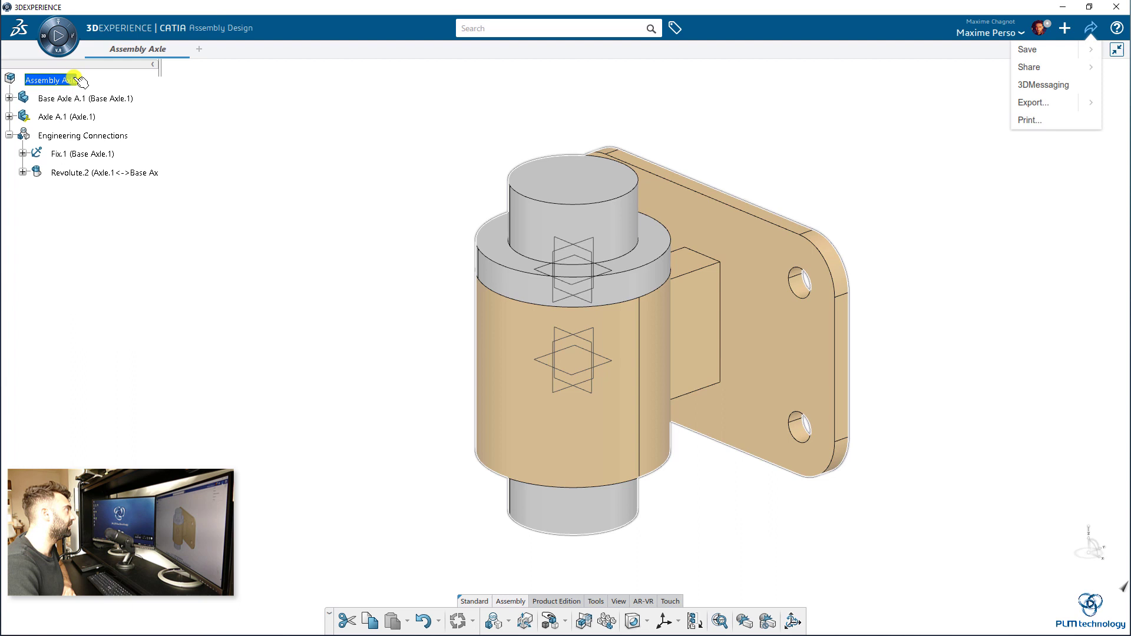
{"action": "left_click", "coordinate": [1059, 50]}
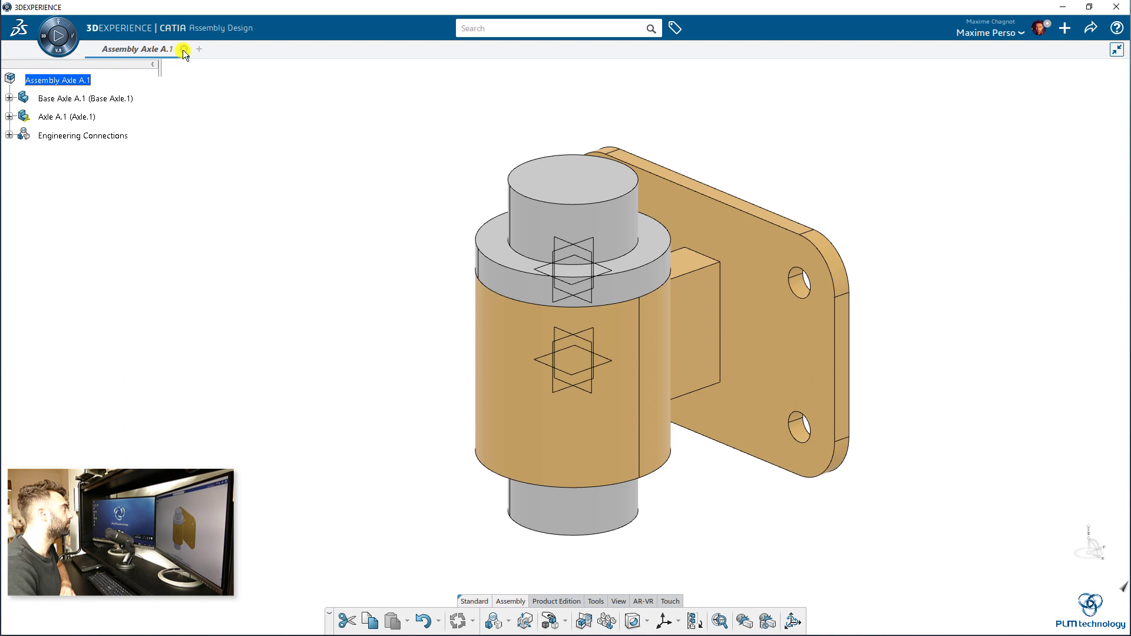
{"action": "left_click", "coordinate": [183, 49]}
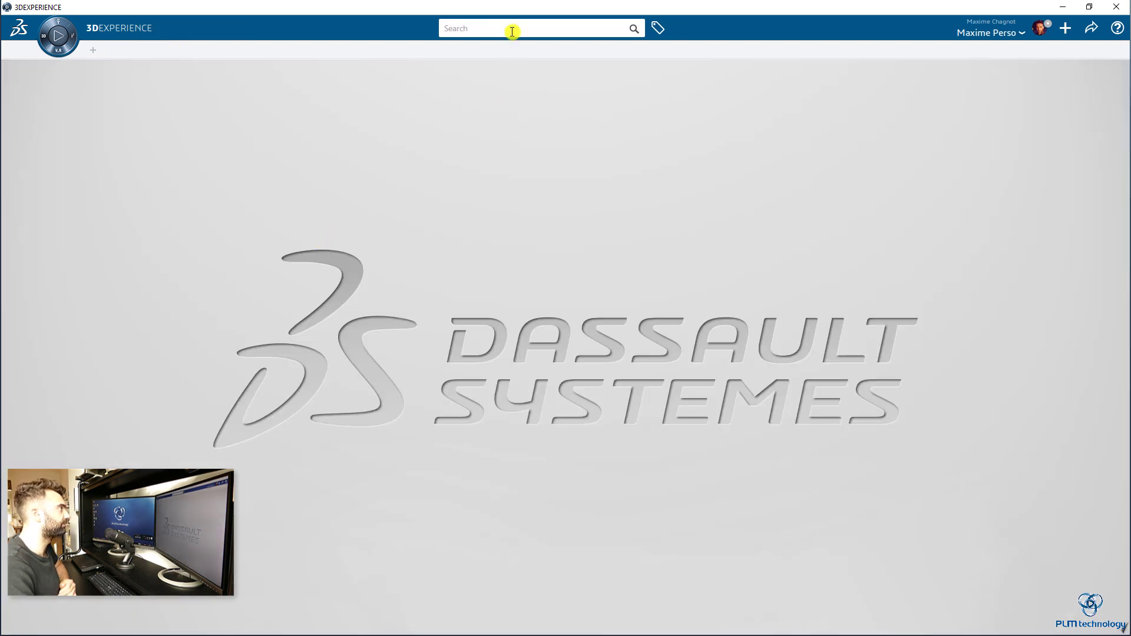
- Search for "base" and open the Base Axle physical product from the results
{"action": "left_click", "coordinate": [512, 31]}
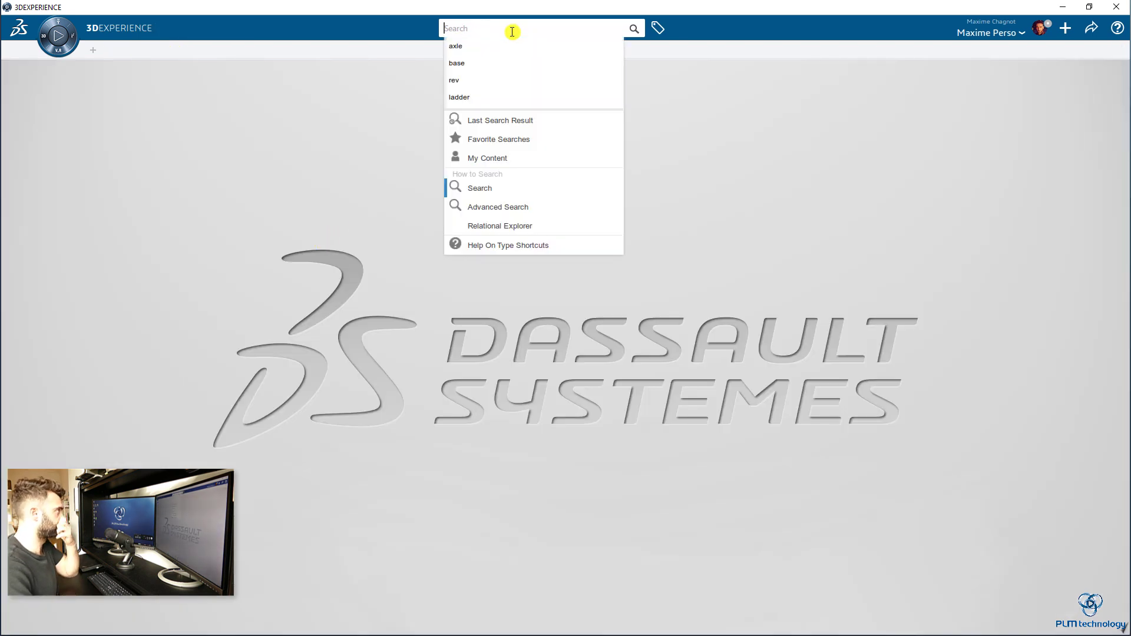
{"action": "left_click", "coordinate": [462, 62]}
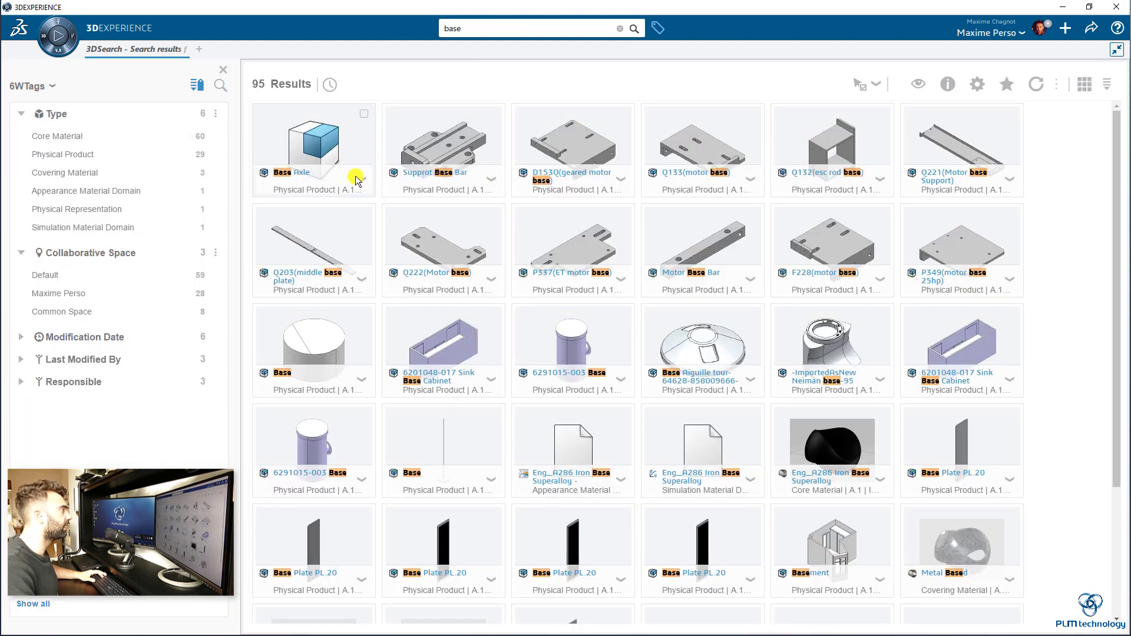
{"action": "left_click", "coordinate": [359, 182]}
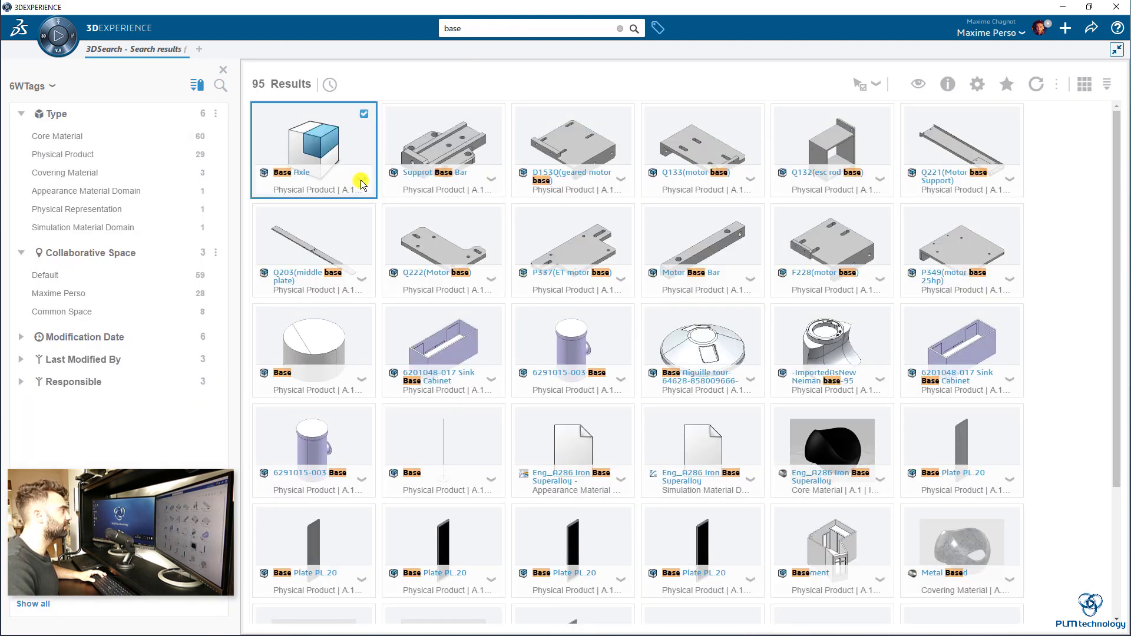
{"action": "right_click", "coordinate": [360, 182]}
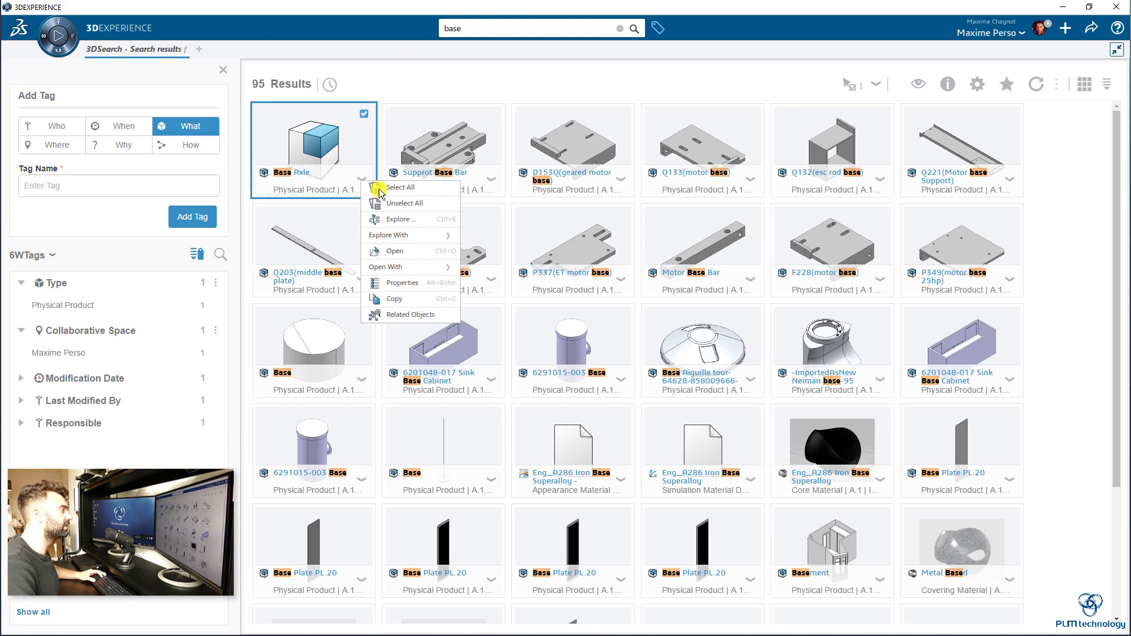
{"action": "left_click", "coordinate": [406, 252]}
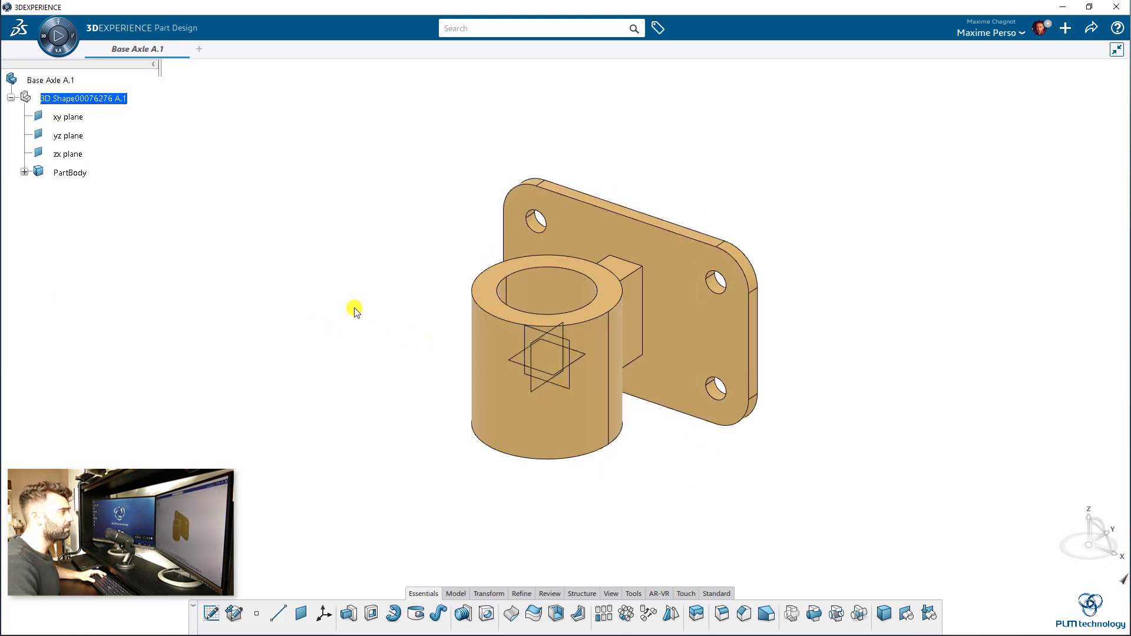
{"action": "middle_click_drag", "start_coordinate": [356, 308], "coordinate": [693, 181]}
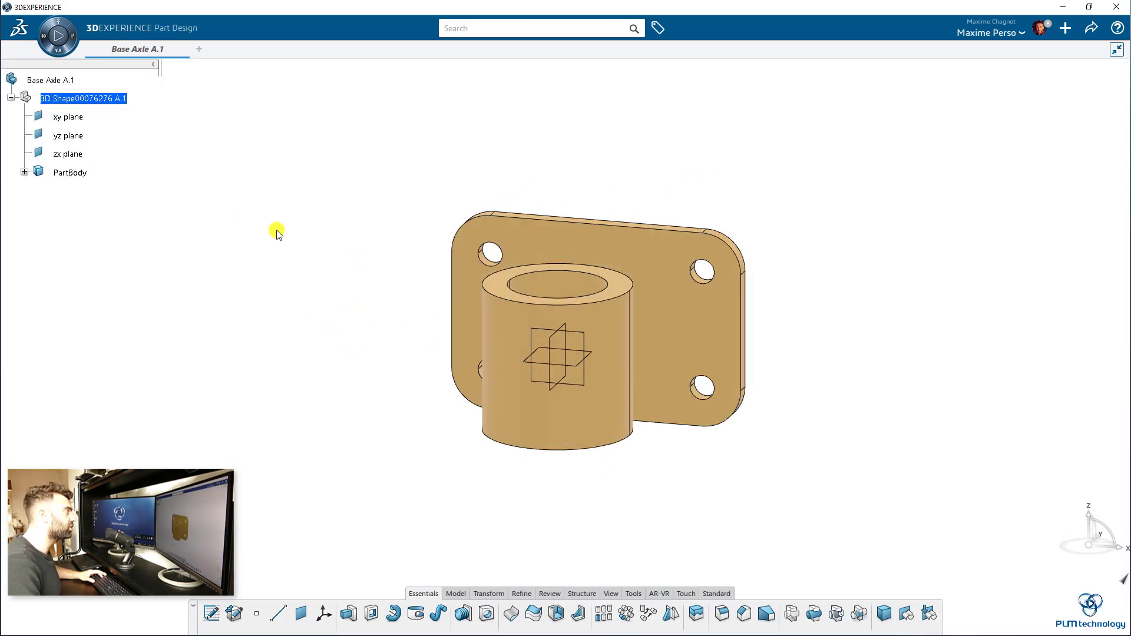
- Activate the Base Axle A.1 root product and switch to the Collaborative Lifecycle app
{"action": "double_click", "coordinate": [70, 82]}
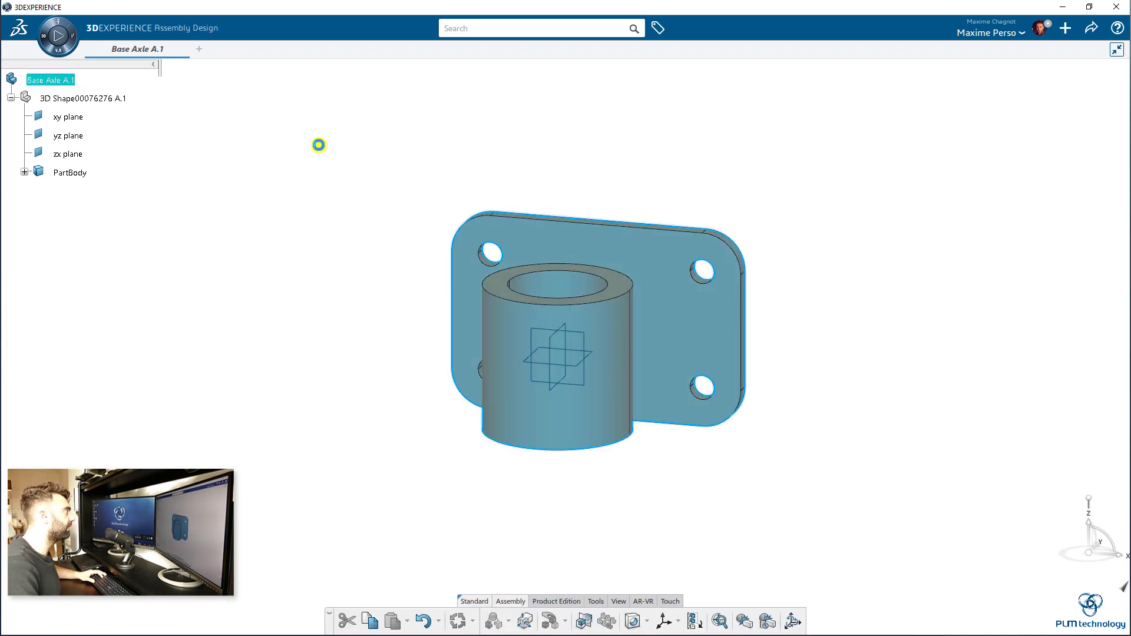
{"action": "left_click", "coordinate": [47, 35]}
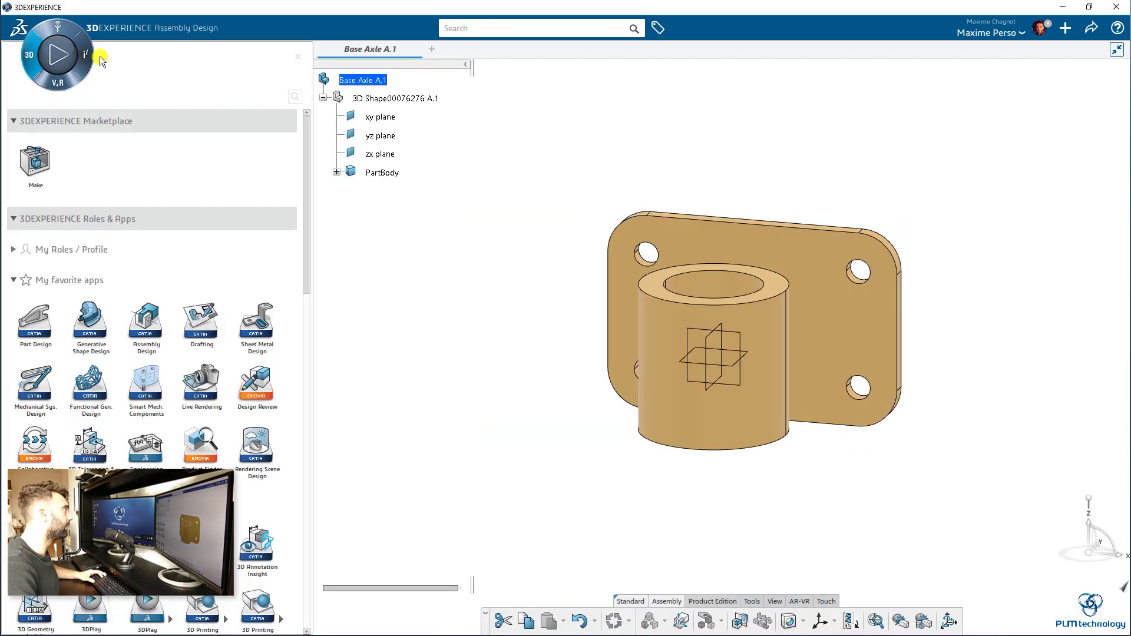
{"action": "left_click", "coordinate": [28, 445]}
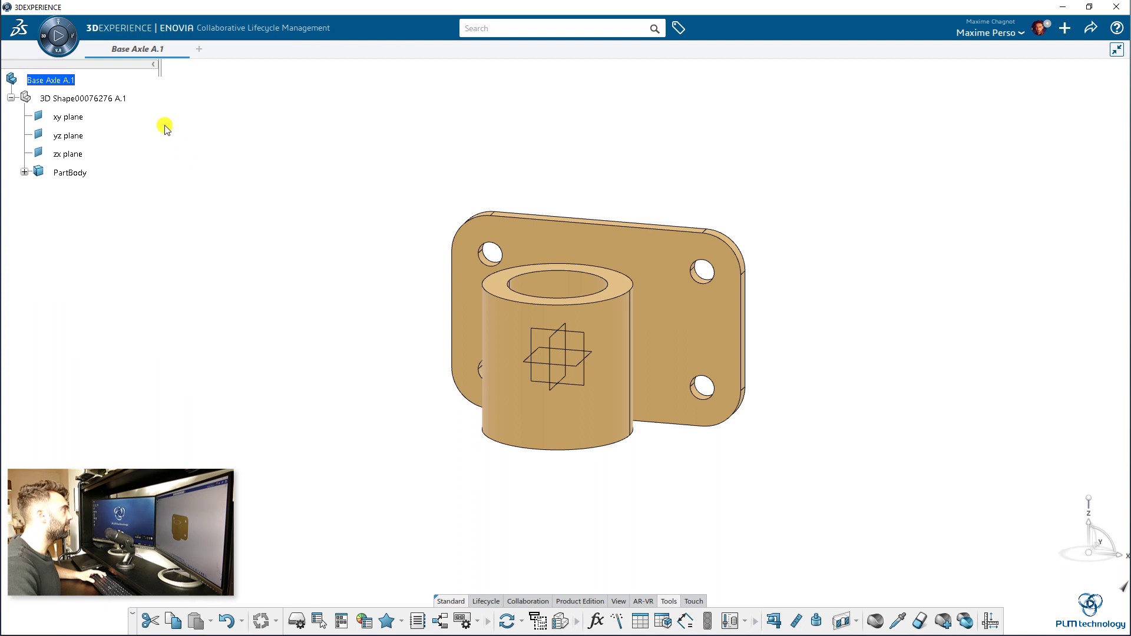
{"action": "left_click", "coordinate": [50, 80]}
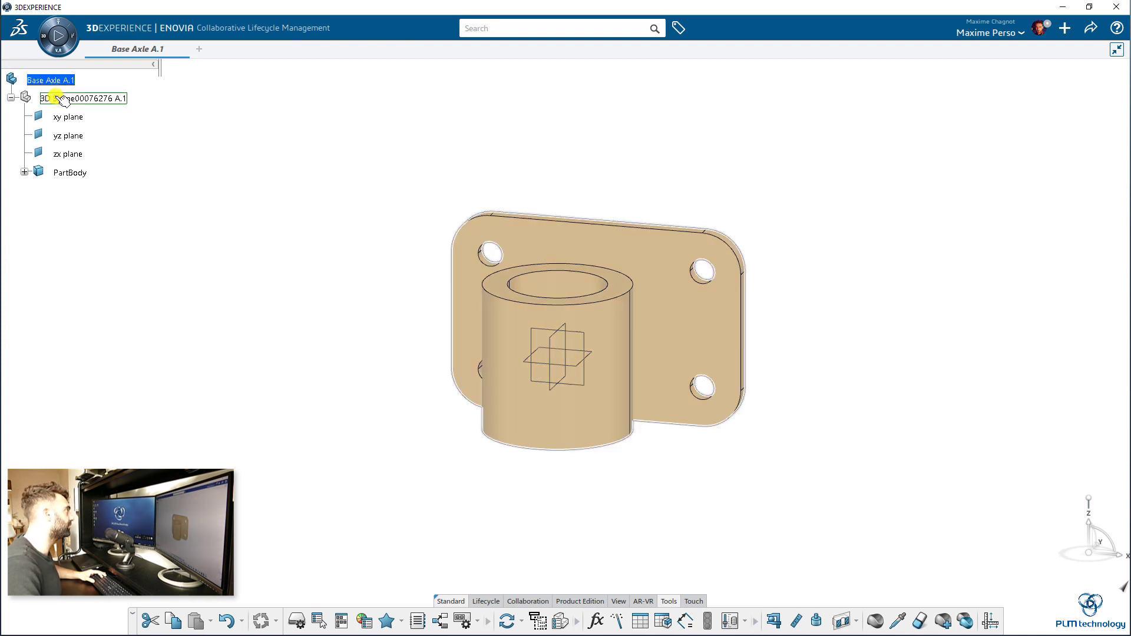
{"action": "middle_click_drag", "start_coordinate": [234, 251], "coordinate": [230, 222]}
{"action": "scroll", "coordinate": [543, 533], "scroll_direction": "down", "scroll_amount": 1}
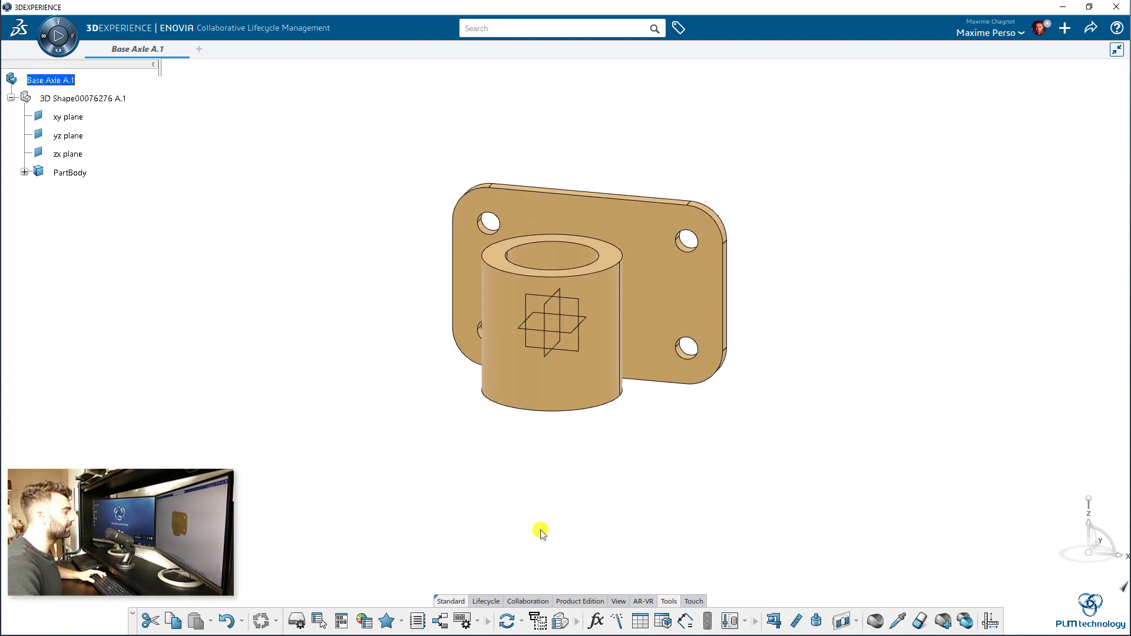
- Create a new revision of Base Axle A.1 and view the revised part beside the original
{"action": "left_click", "coordinate": [486, 602]}
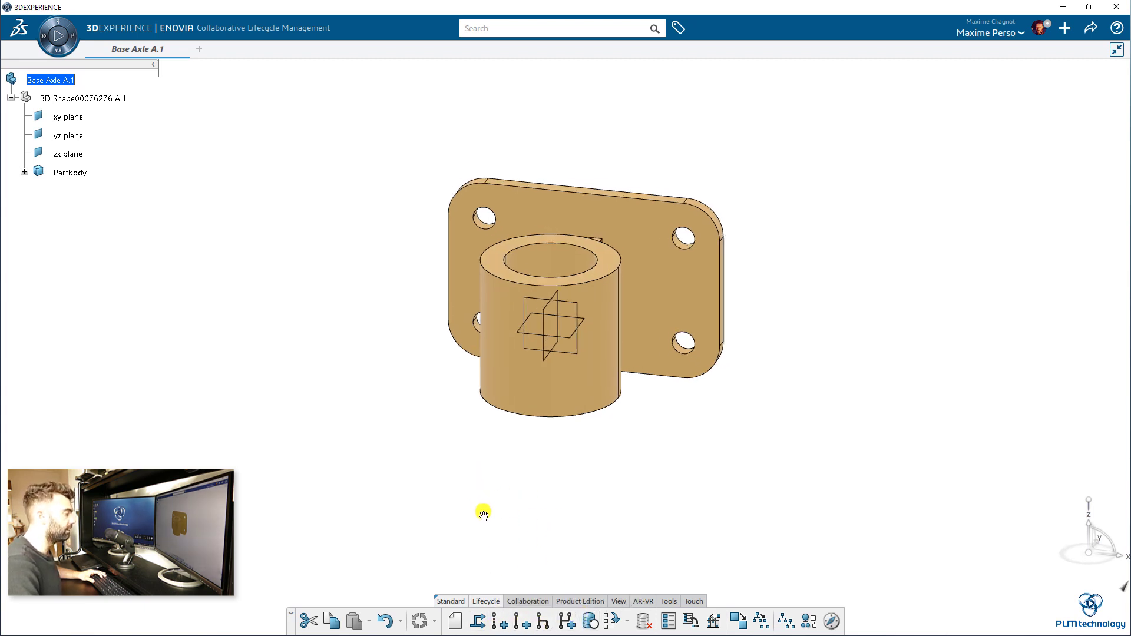
{"action": "middle_click_drag", "start_coordinate": [625, 516], "coordinate": [544, 527]}
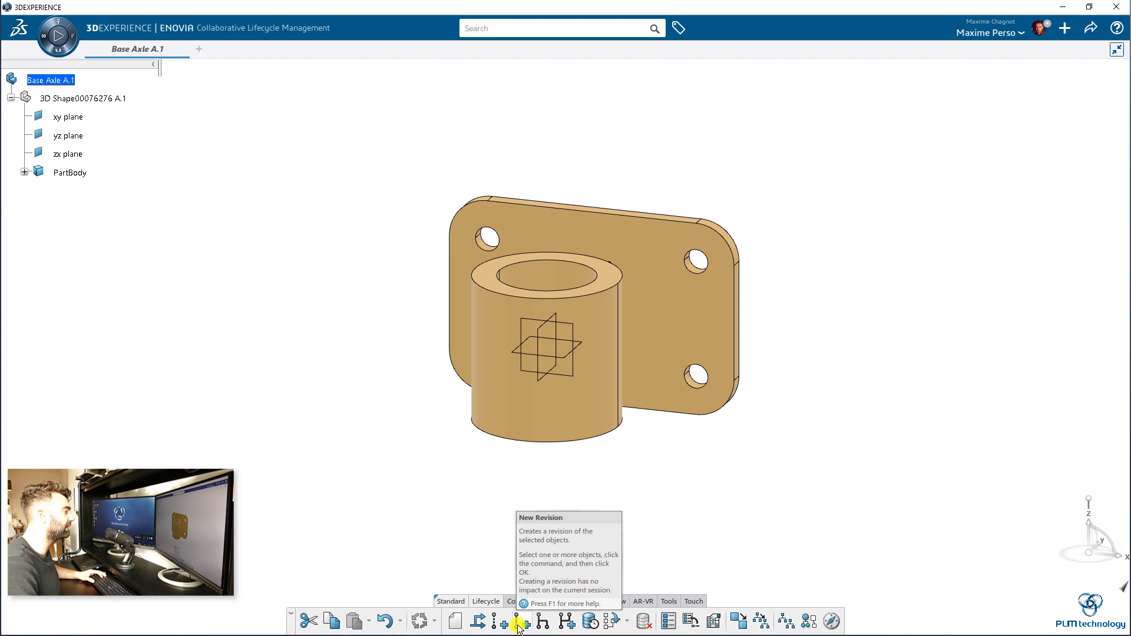
{"action": "left_click", "coordinate": [64, 83]}
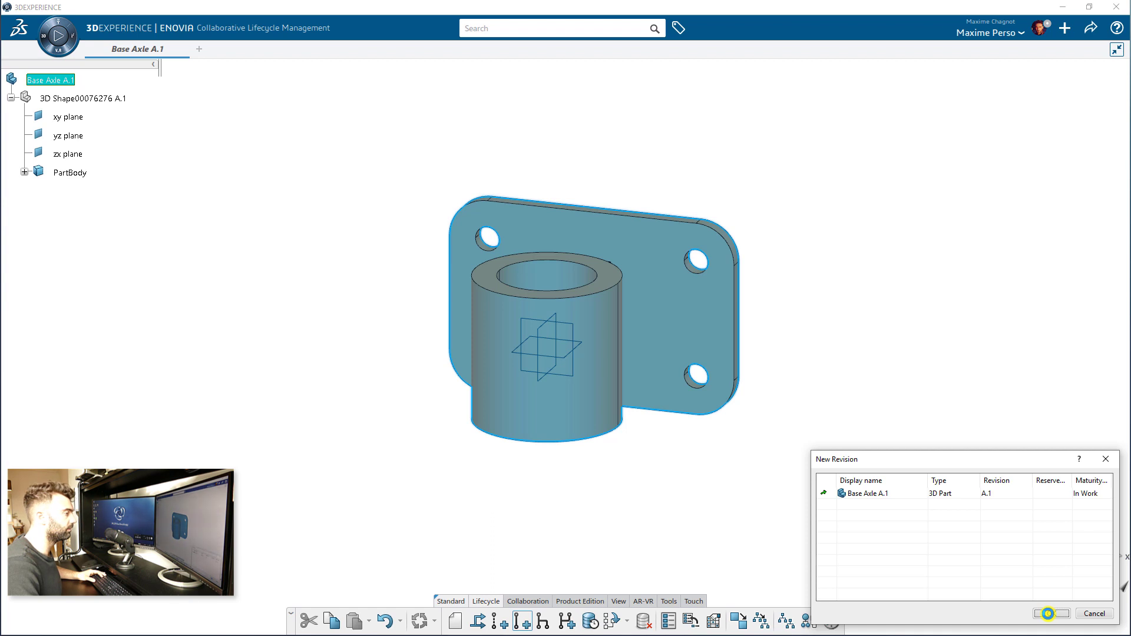
{"action": "left_click", "coordinate": [1047, 613]}
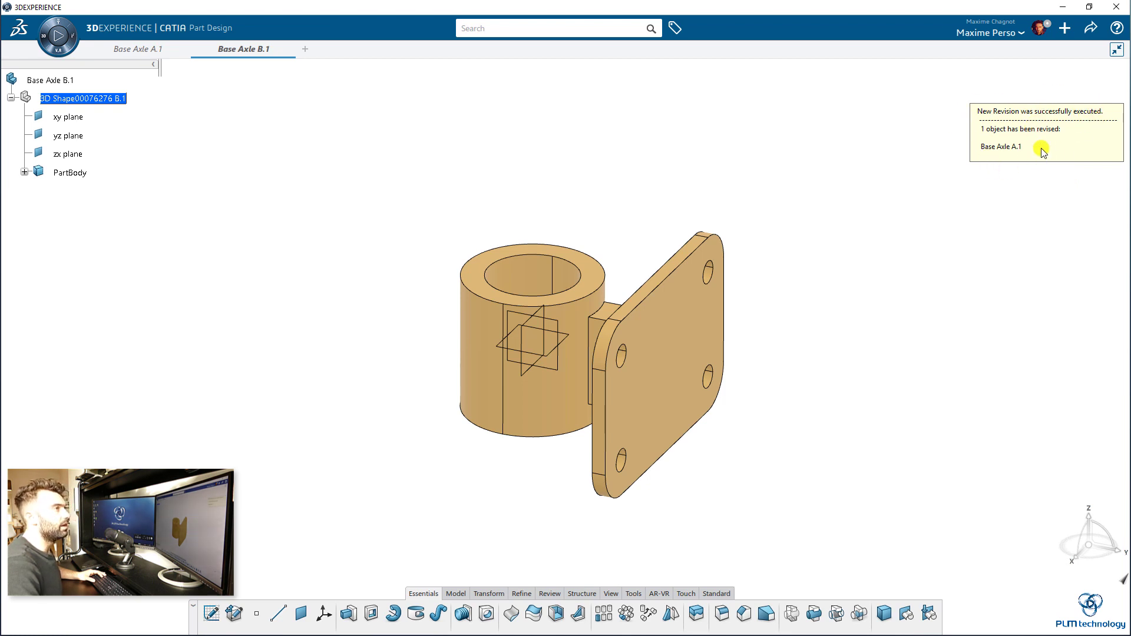
{"action": "middle_click_drag", "start_coordinate": [627, 158], "coordinate": [327, 81]}
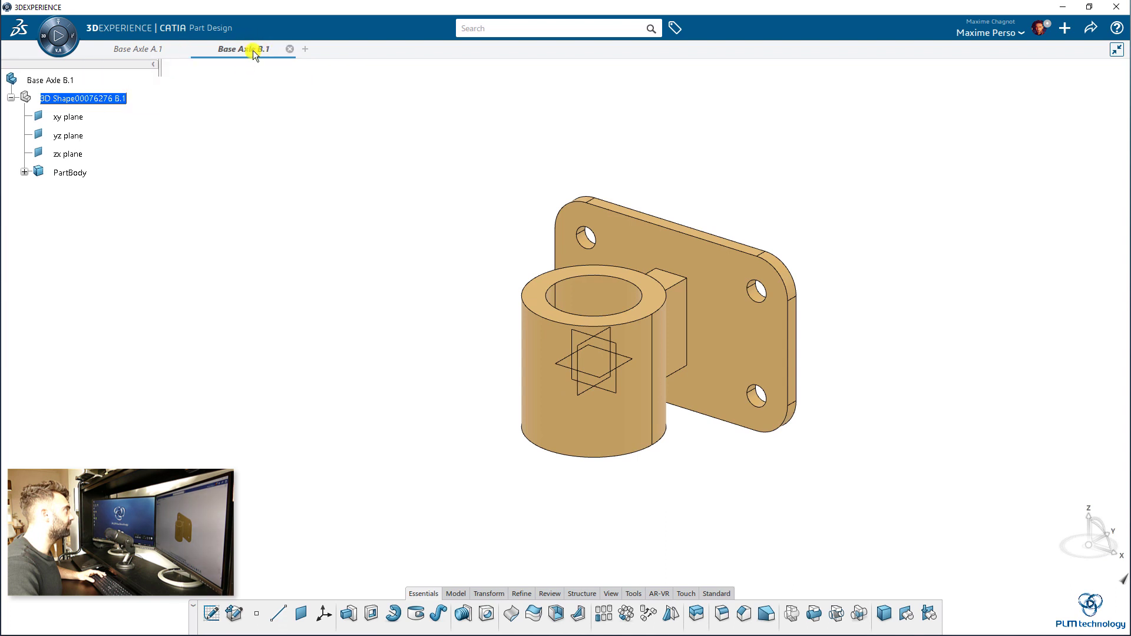
{"action": "mouse_move", "coordinate": [132, 49]}
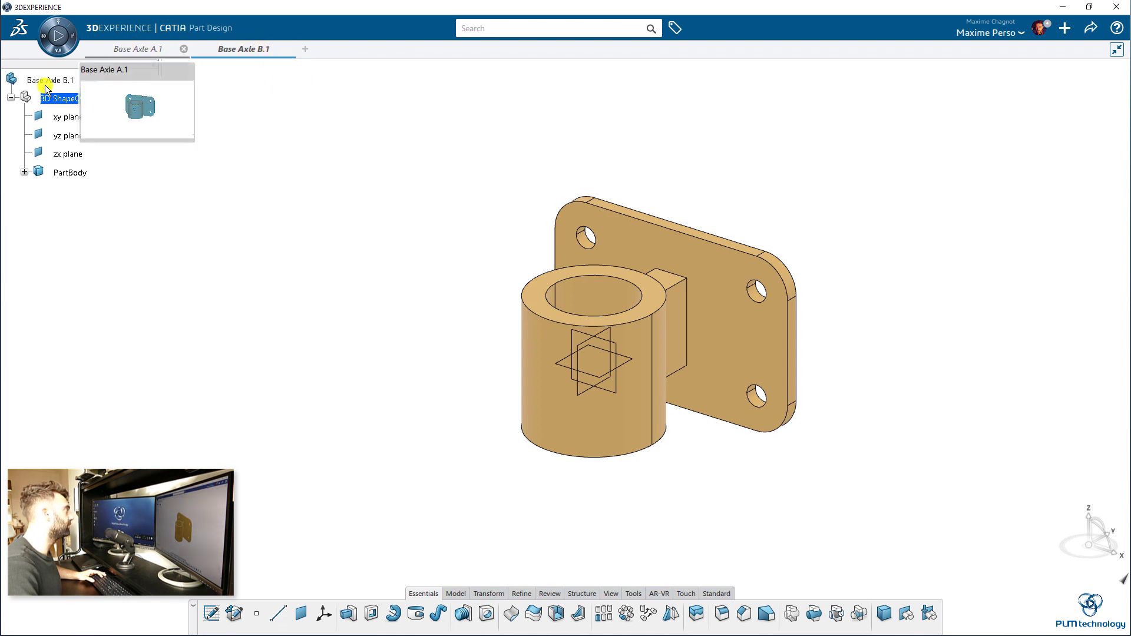
{"action": "left_click", "coordinate": [83, 83]}
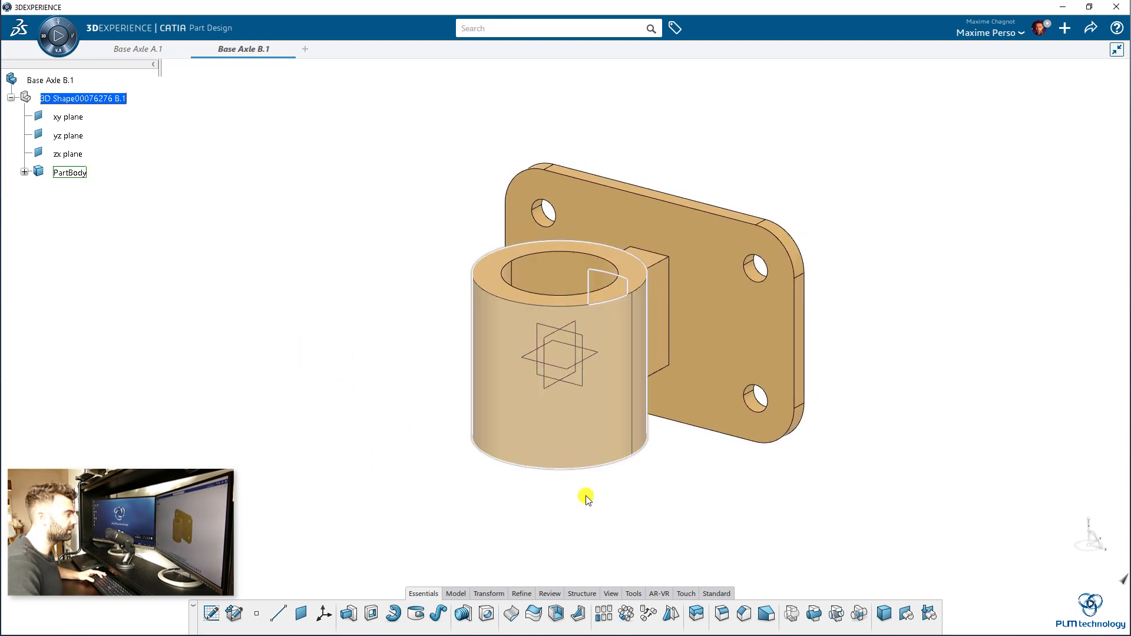
- Fillet the four vertical edges where the connecting block meets the plate and tube with a 2 mm radius
{"action": "left_click", "coordinate": [722, 614]}
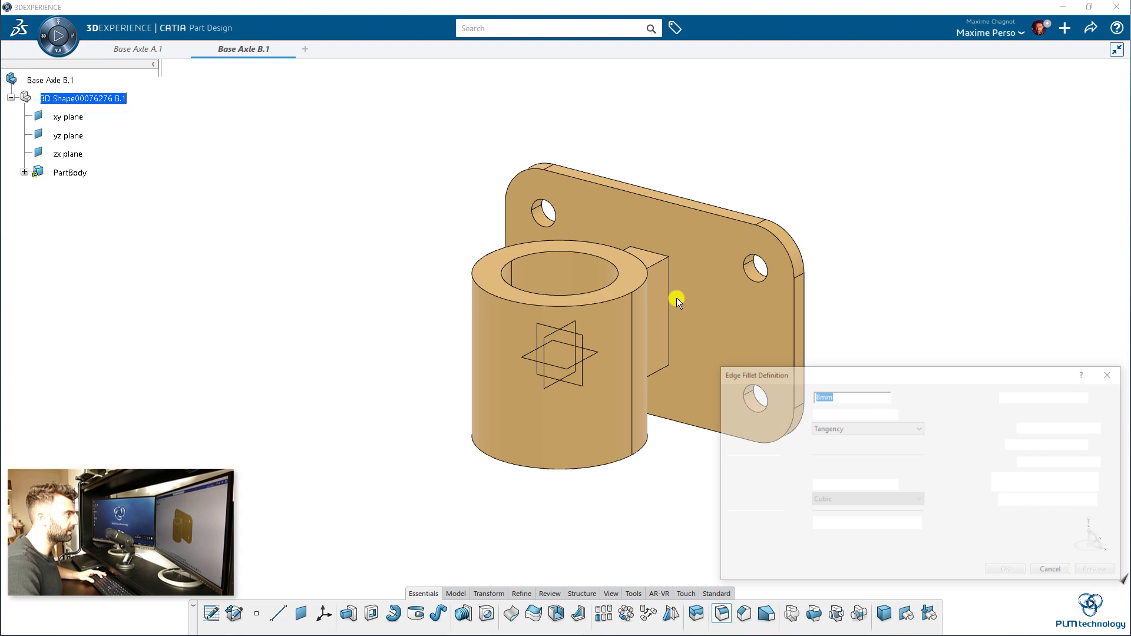
{"action": "left_click", "coordinate": [671, 293]}
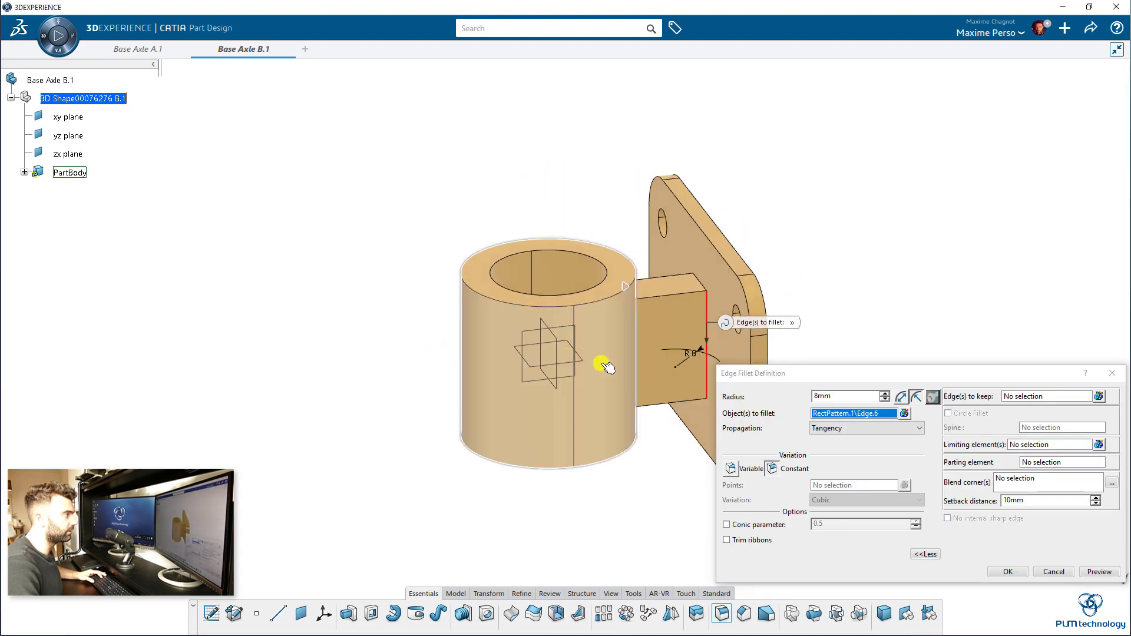
{"action": "left_click", "coordinate": [623, 353]}
{"action": "middle_click_drag", "start_coordinate": [623, 353], "coordinate": [515, 365]}
{"action": "left_click", "coordinate": [499, 307]}
{"action": "left_click", "coordinate": [517, 347]}
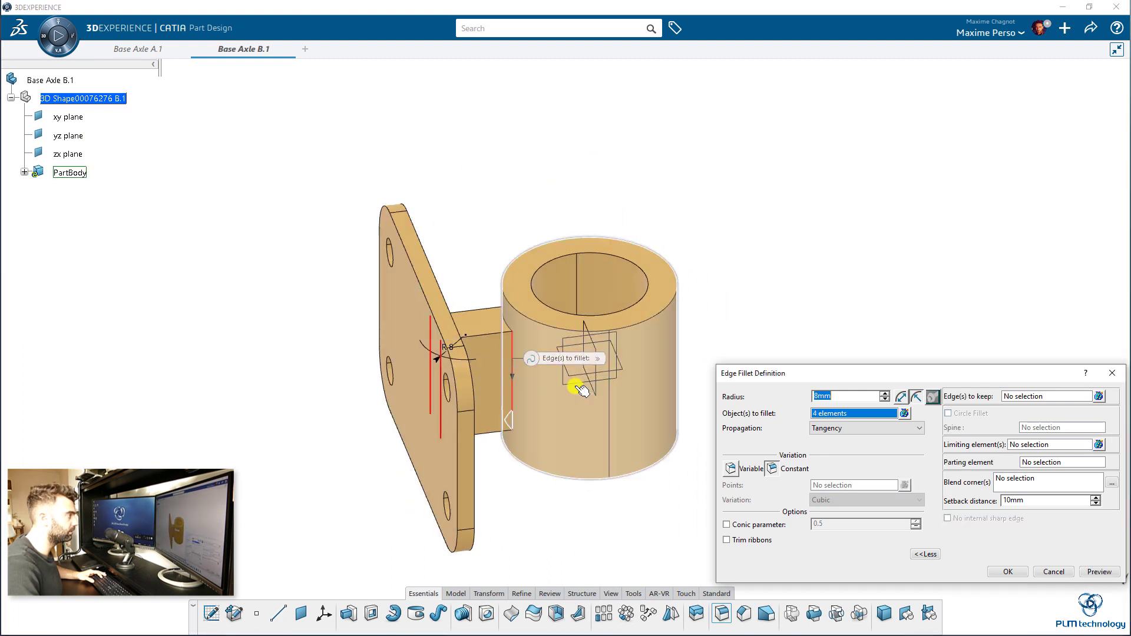
{"action": "key", "text": "Return"}
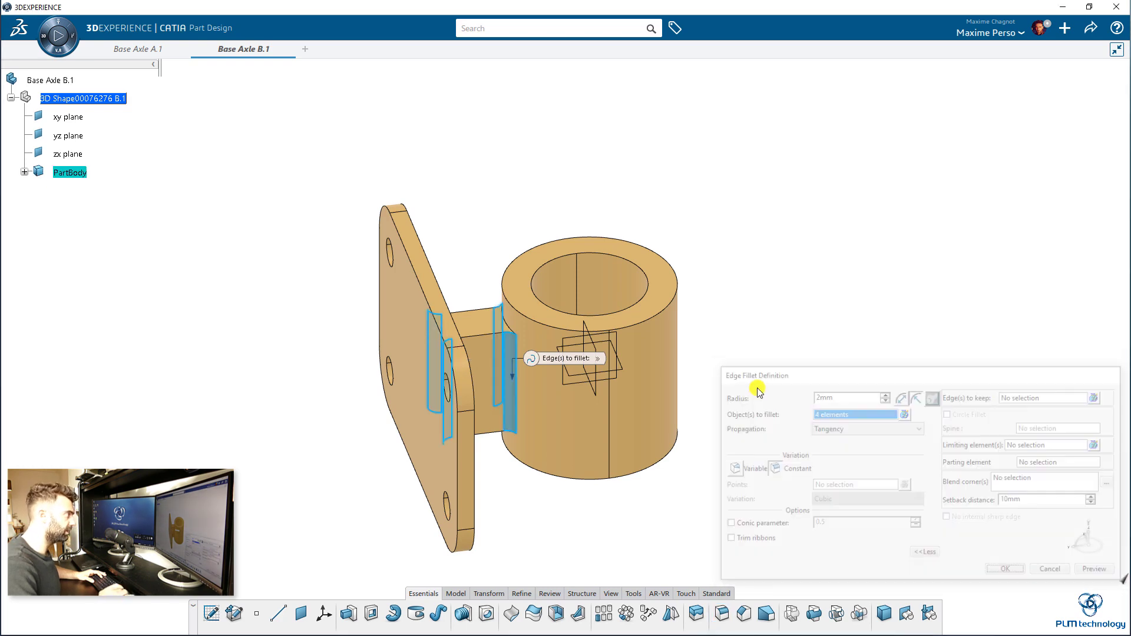
{"action": "middle_click_drag", "start_coordinate": [758, 379], "coordinate": [519, 468]}
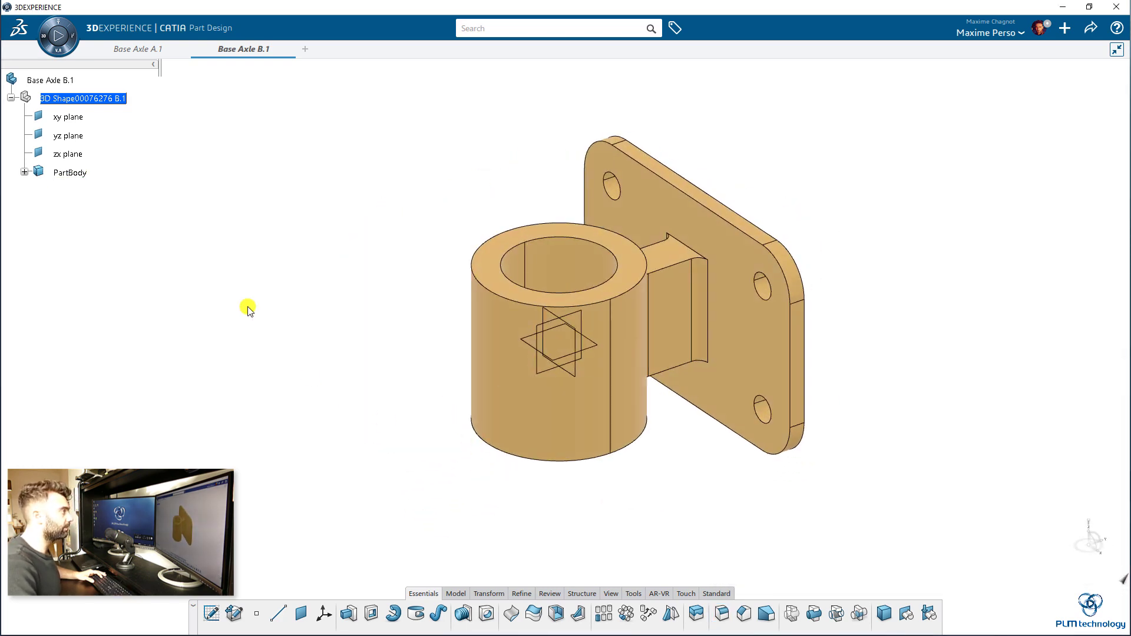
- Set the inner circle's diameter in Sketch.1 of Pad.1 to 20.5 mm and exit the sketch
{"action": "left_click", "coordinate": [24, 171]}
{"action": "left_click", "coordinate": [37, 190]}
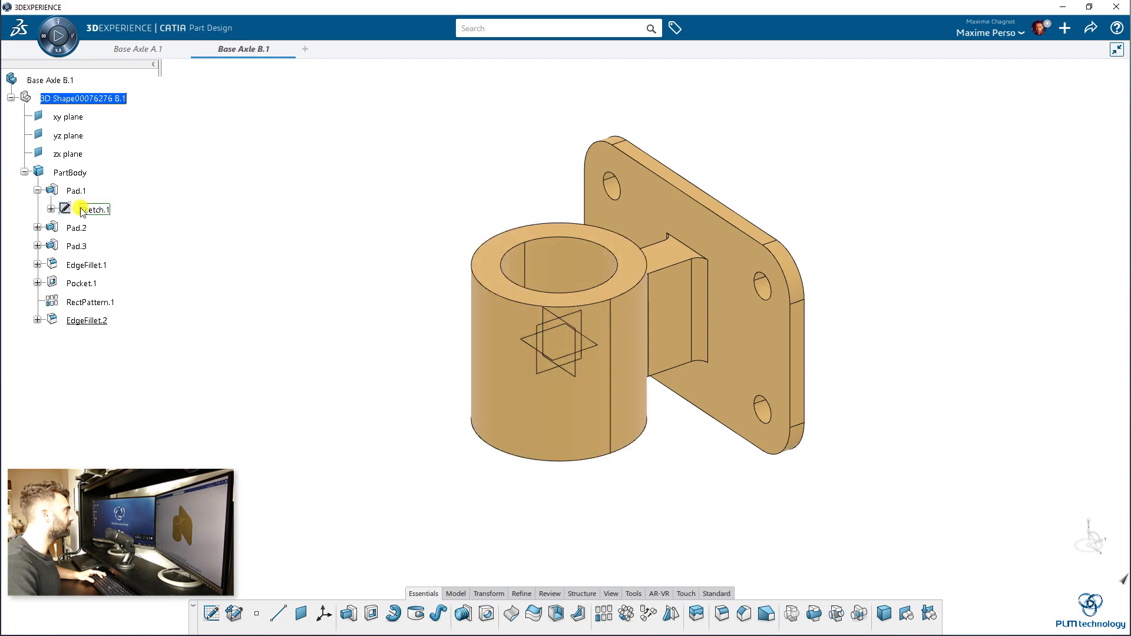
{"action": "double_click", "coordinate": [95, 210]}
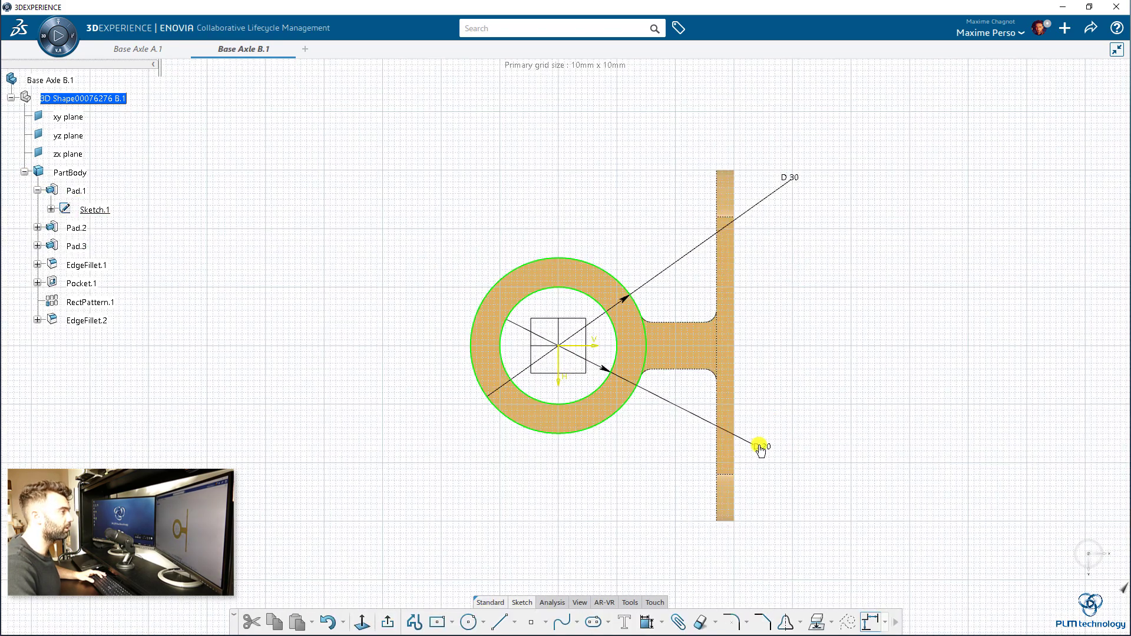
{"action": "double_click", "coordinate": [759, 448]}
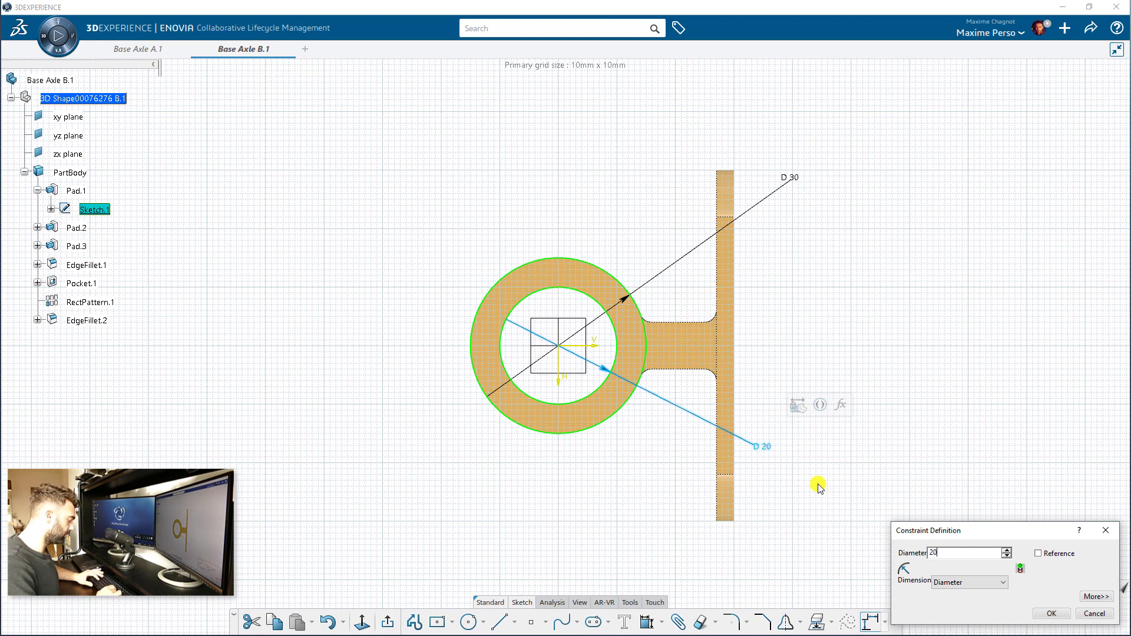
{"action": "key", "text": "Return"}
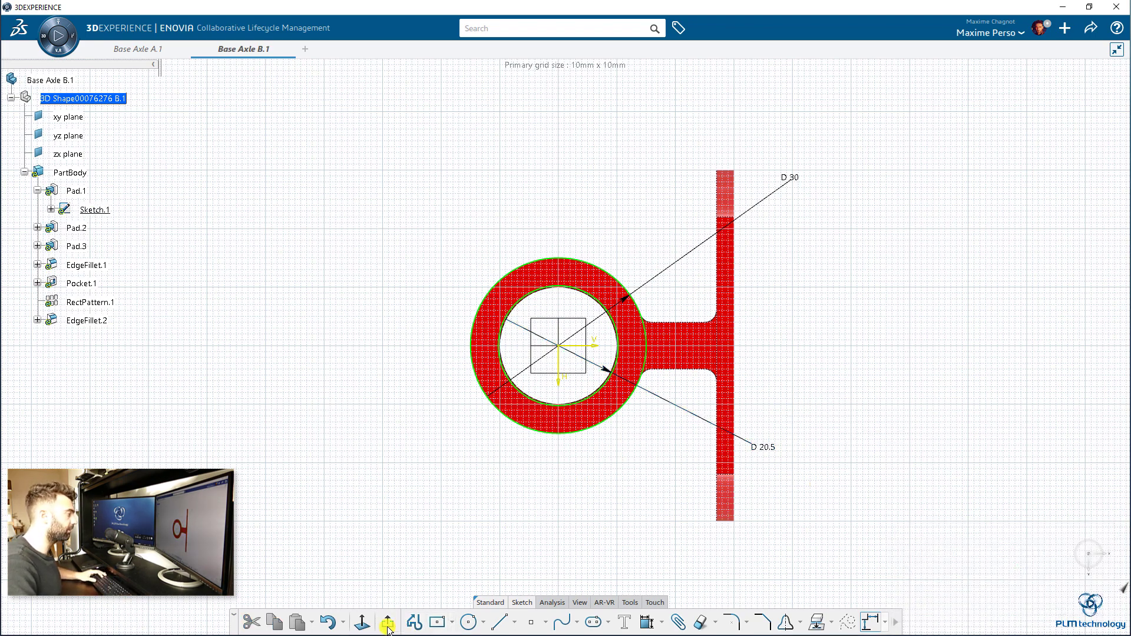
{"action": "left_click", "coordinate": [386, 625]}
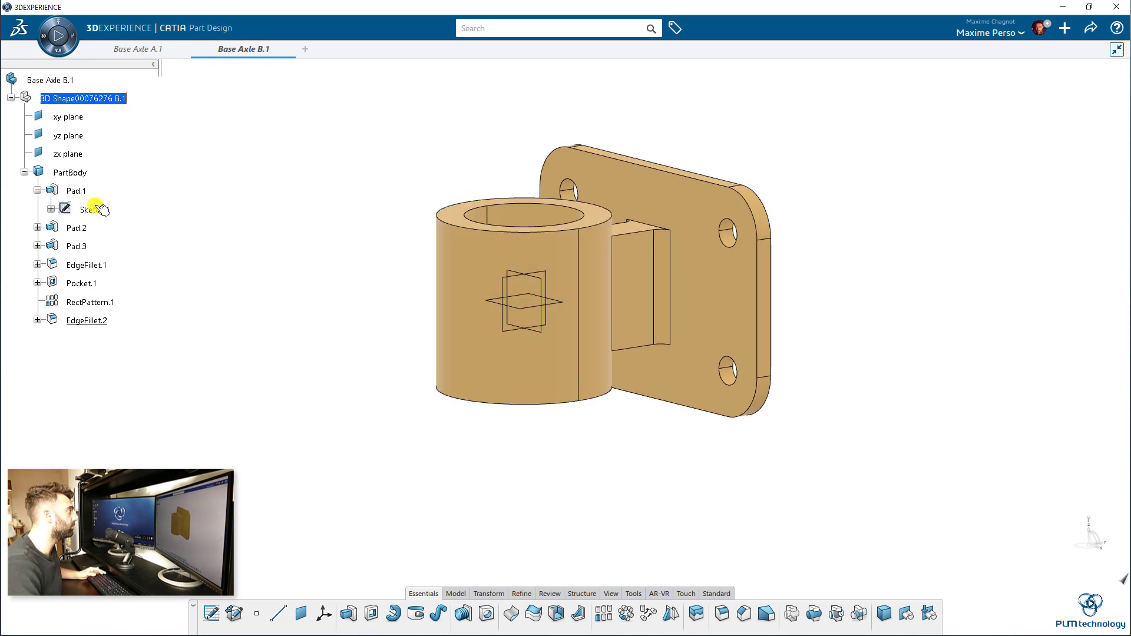
- Change the PartBody's fill color to orange in its graphic properties
{"action": "right_click", "coordinate": [70, 172]}
{"action": "left_click", "coordinate": [159, 216]}
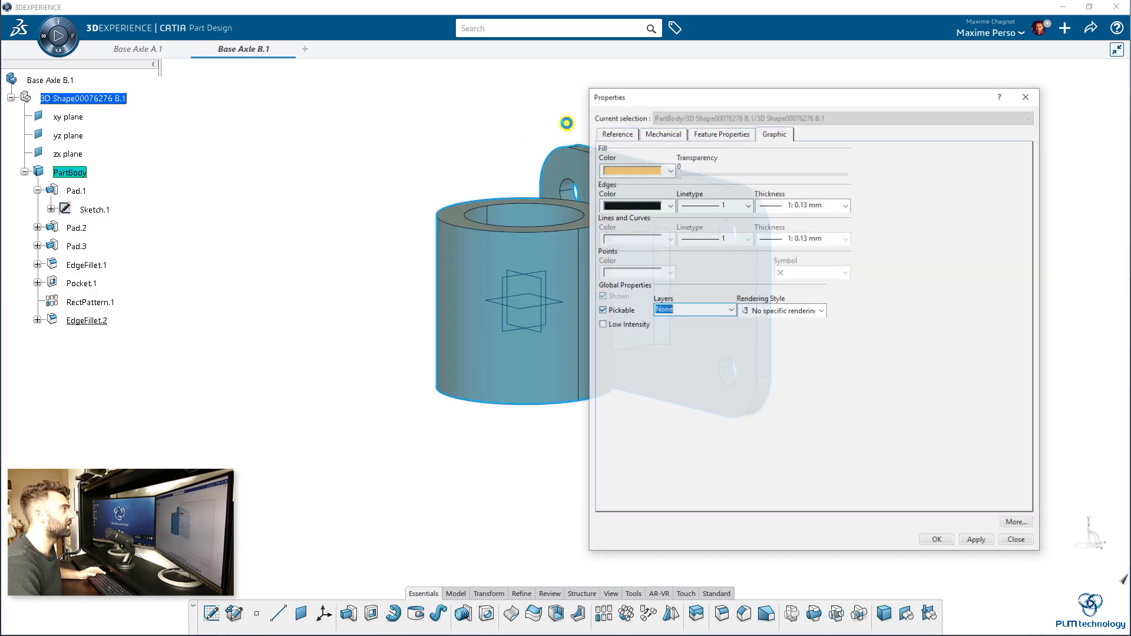
{"action": "left_click", "coordinate": [660, 169]}
{"action": "left_click", "coordinate": [648, 353]}
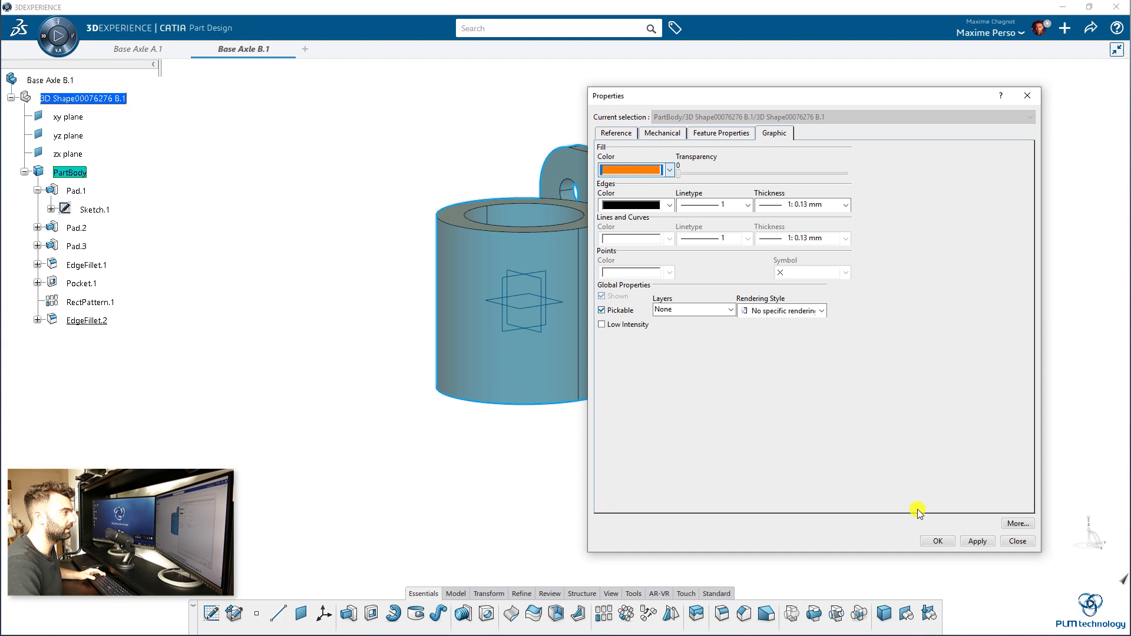
{"action": "left_click", "coordinate": [938, 540]}
{"action": "left_click", "coordinate": [324, 330]}
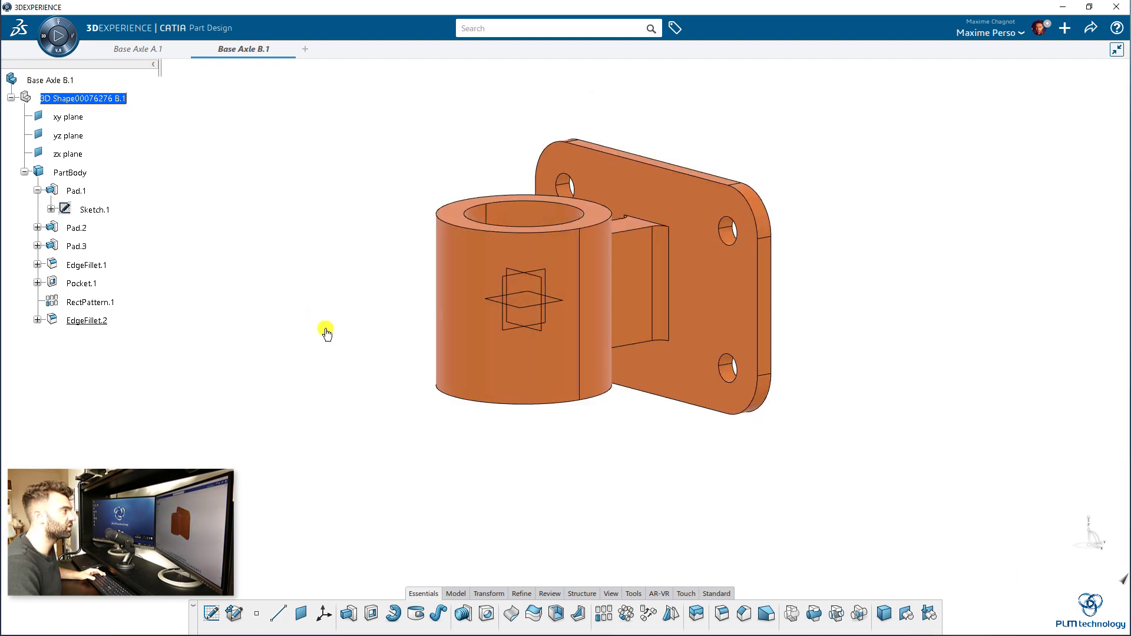
{"action": "middle_click_drag", "start_coordinate": [323, 331], "coordinate": [305, 316]}
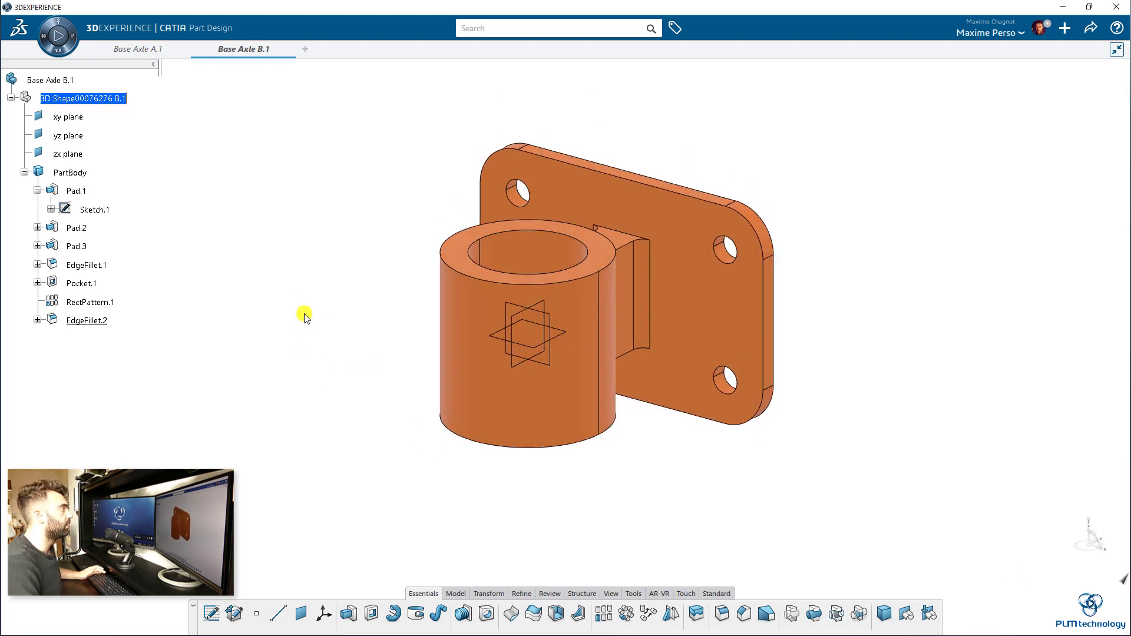
- Collapse the PartBody branch and save the modified Base Axle B.1
{"action": "left_click", "coordinate": [25, 173]}
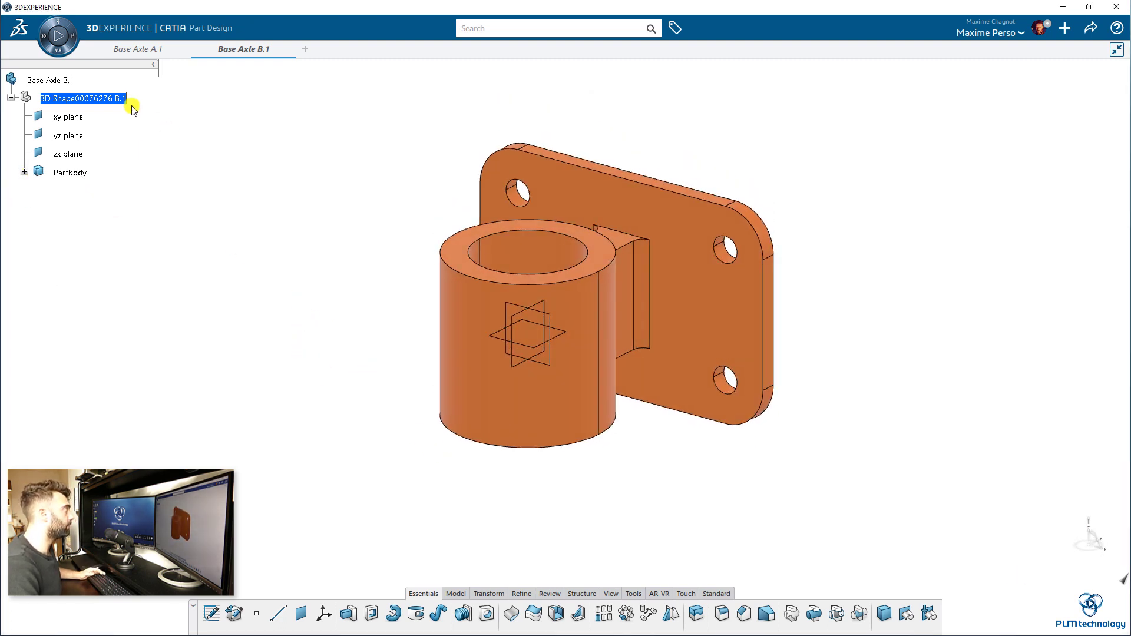
{"action": "left_click", "coordinate": [1090, 27]}
{"action": "left_click", "coordinate": [1060, 49]}
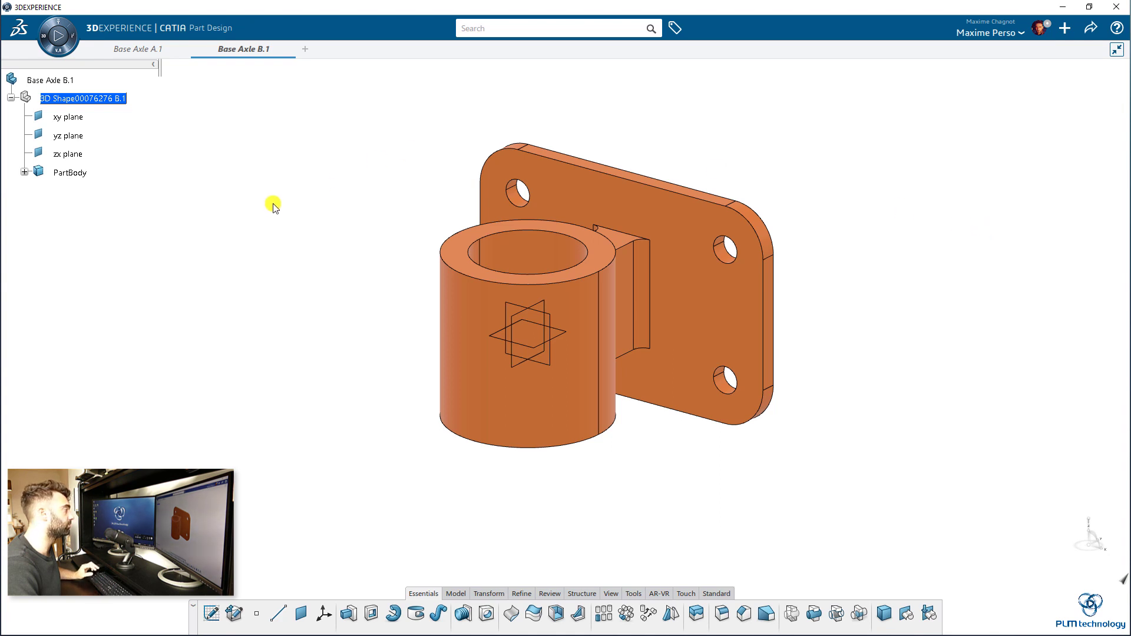
- Compare Base Axle A.1 with Base Axle B.1, and close both parts
{"action": "mouse_move", "coordinate": [177, 50]}
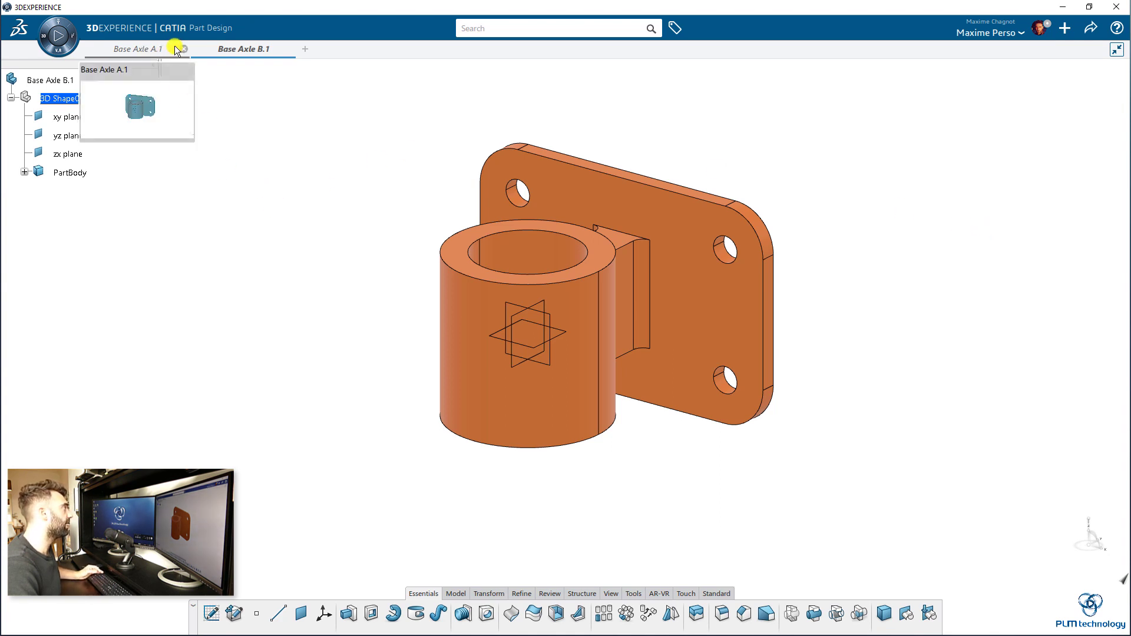
{"action": "left_click", "coordinate": [156, 69]}
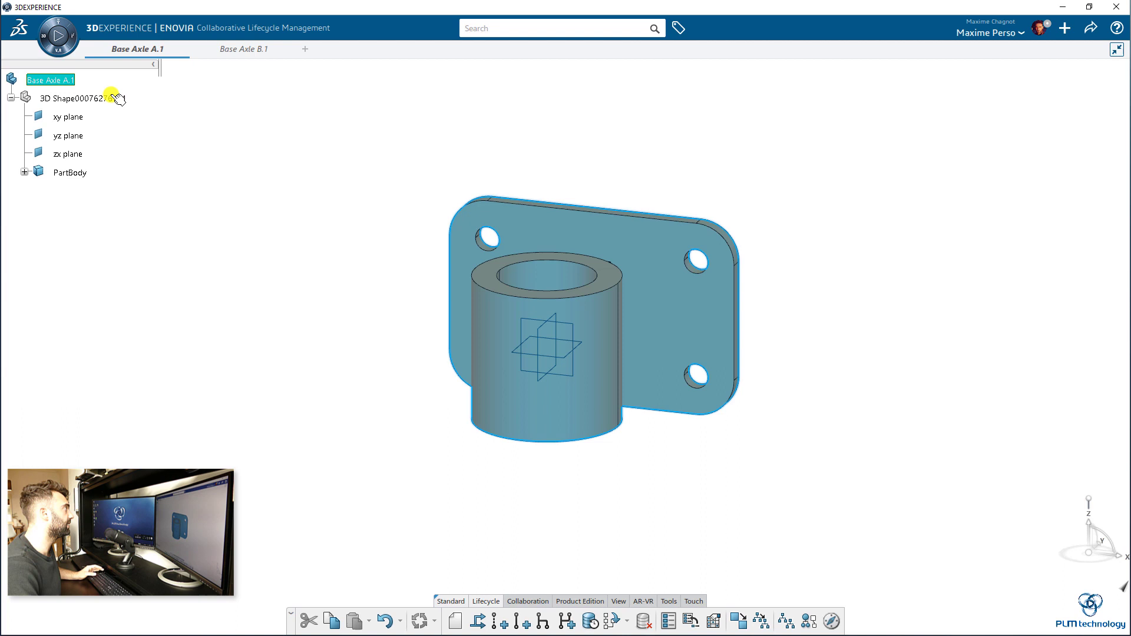
{"action": "left_click", "coordinate": [249, 48]}
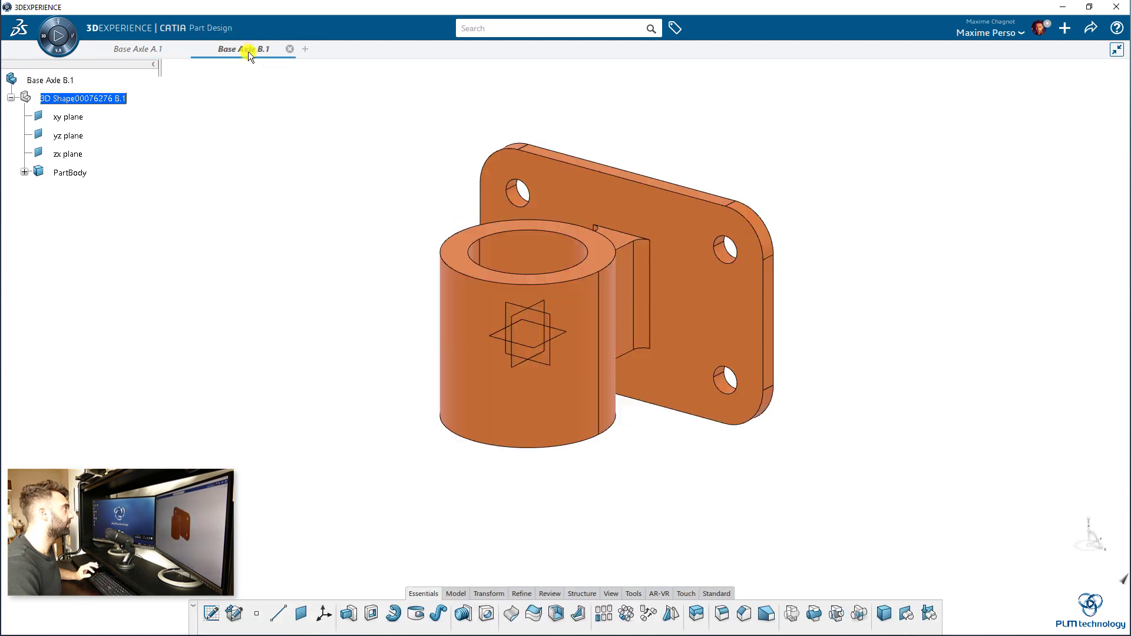
{"action": "mouse_move", "coordinate": [193, 50]}
{"action": "left_click", "coordinate": [244, 57]}
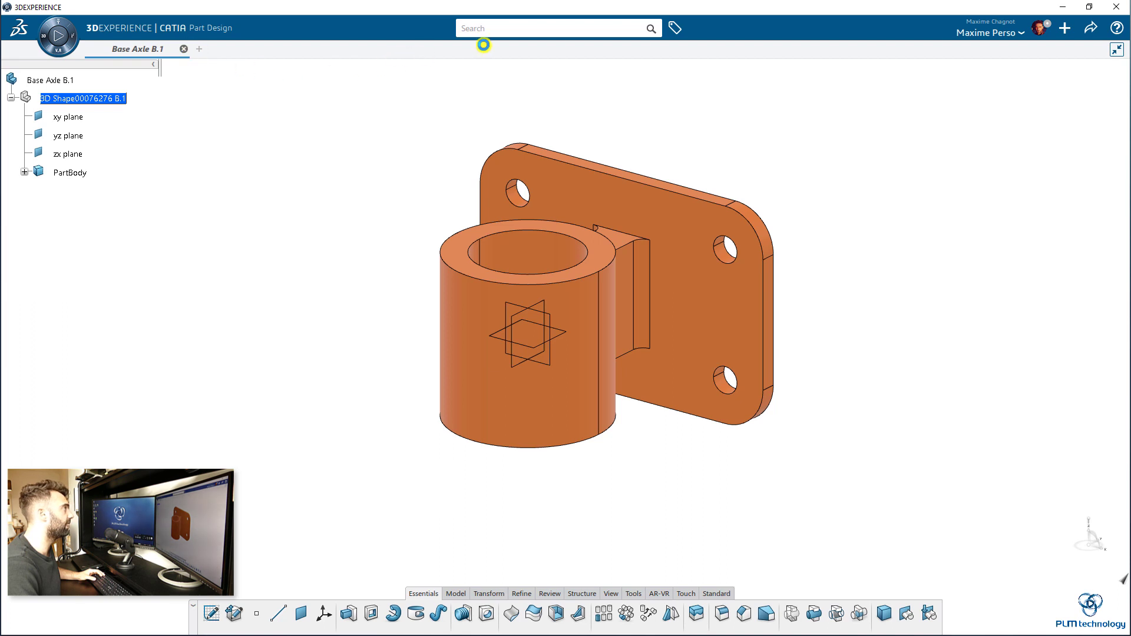
- Search for "assembly axle" and open the Assembly Axle physical product from the results
{"action": "left_click", "coordinate": [494, 33]}
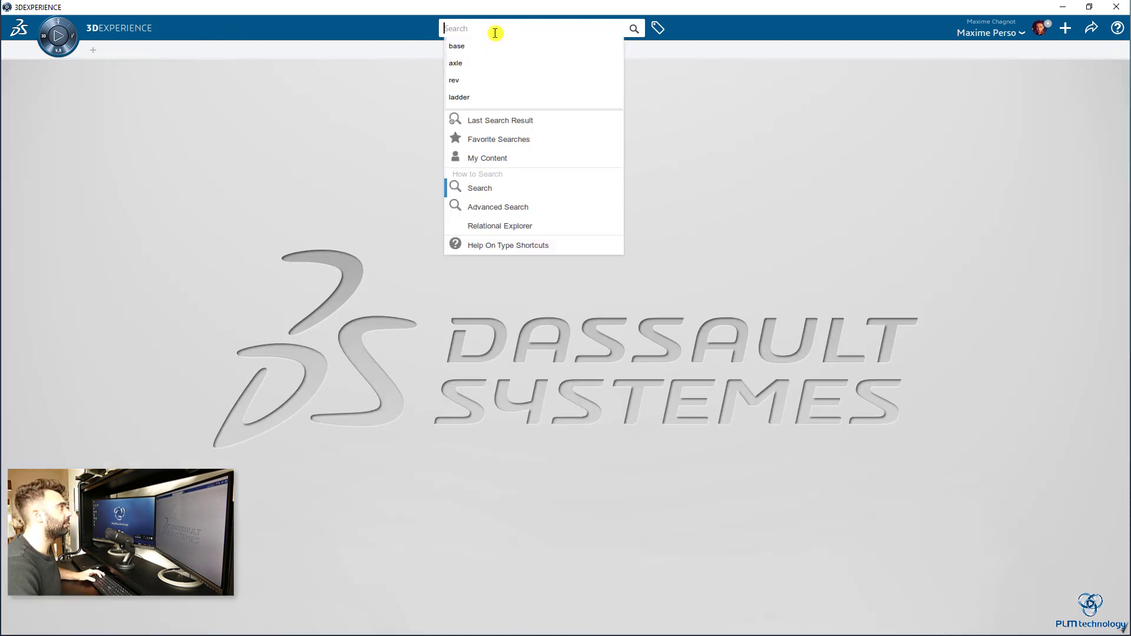
{"action": "type", "text": "assemb"}
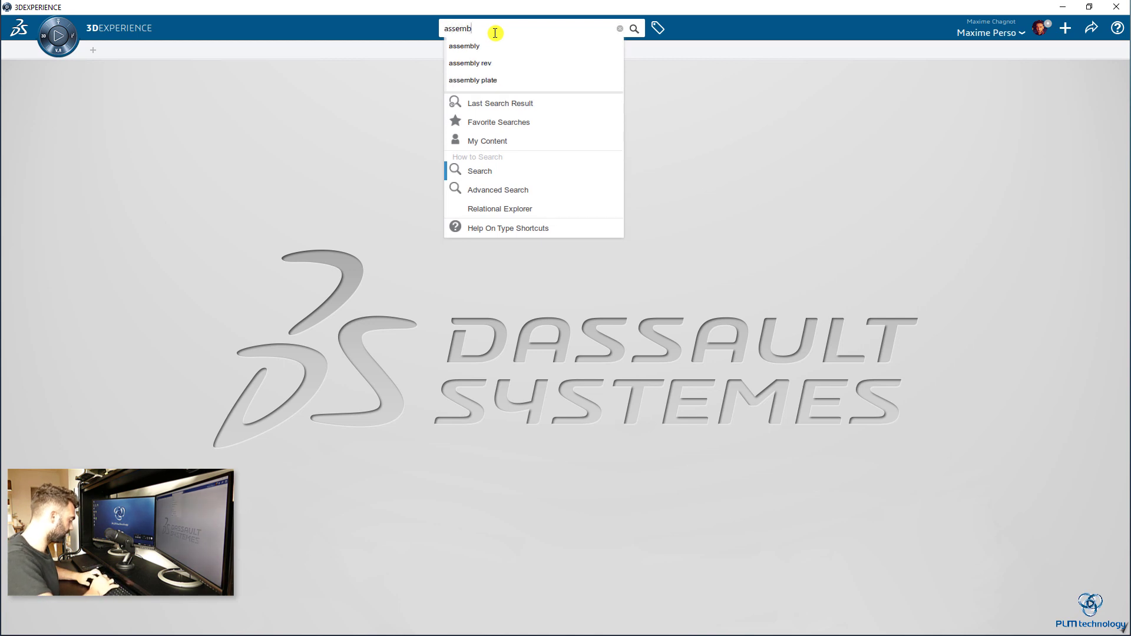
{"action": "type", "text": "ly axl"}
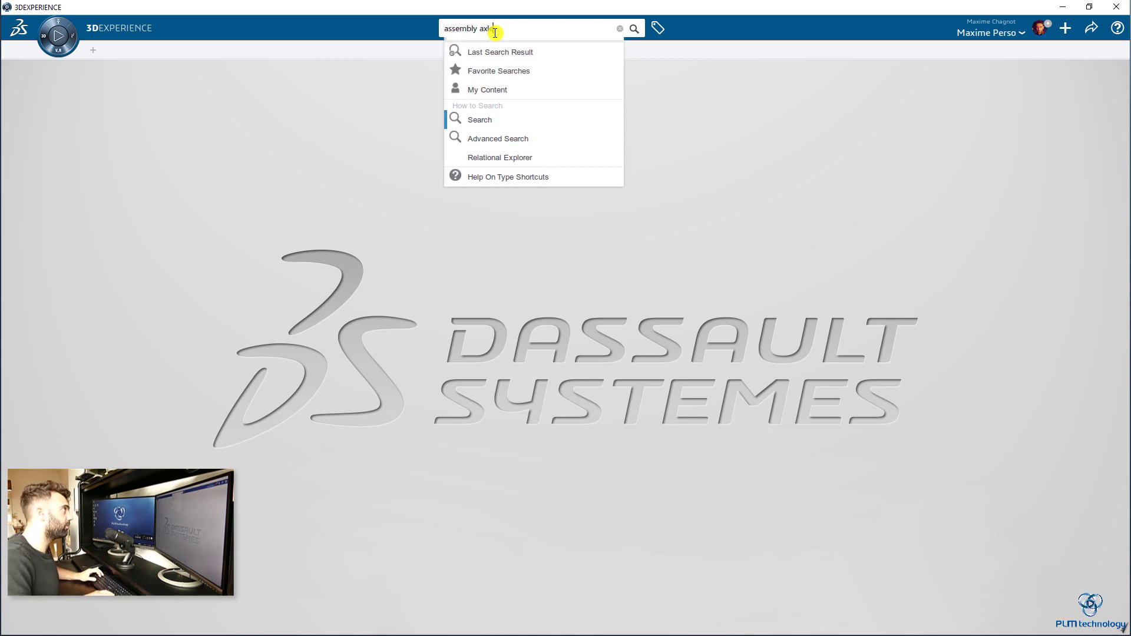
{"action": "type", "text": "e"}
{"action": "key", "text": "Return"}
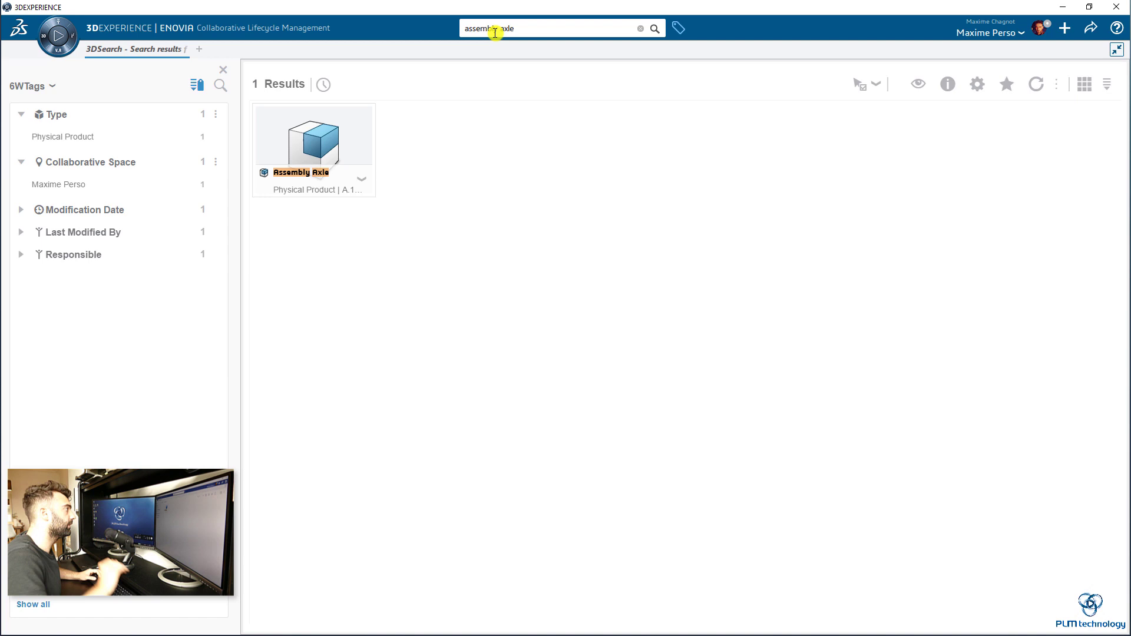
{"action": "left_click", "coordinate": [367, 183]}
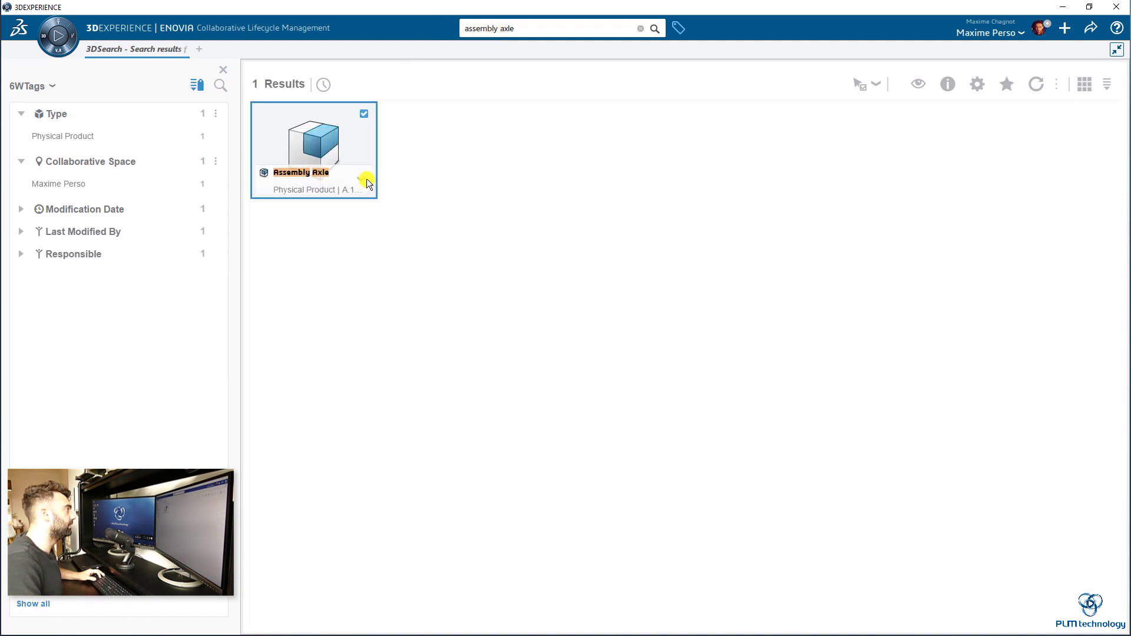
{"action": "left_click", "coordinate": [365, 181]}
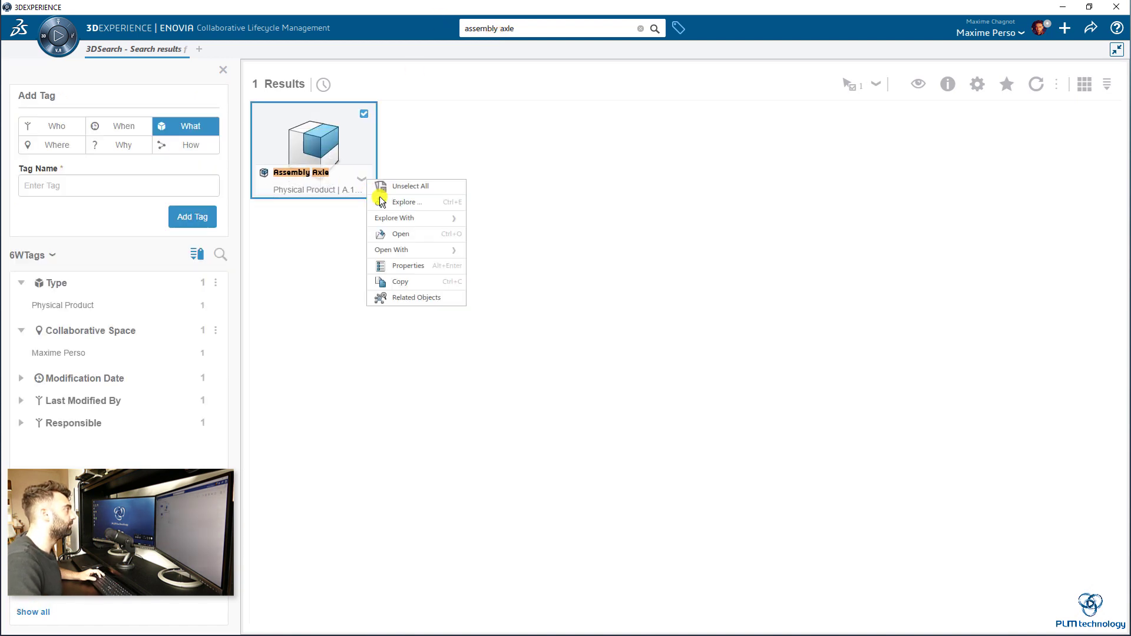
{"action": "left_click", "coordinate": [405, 234]}
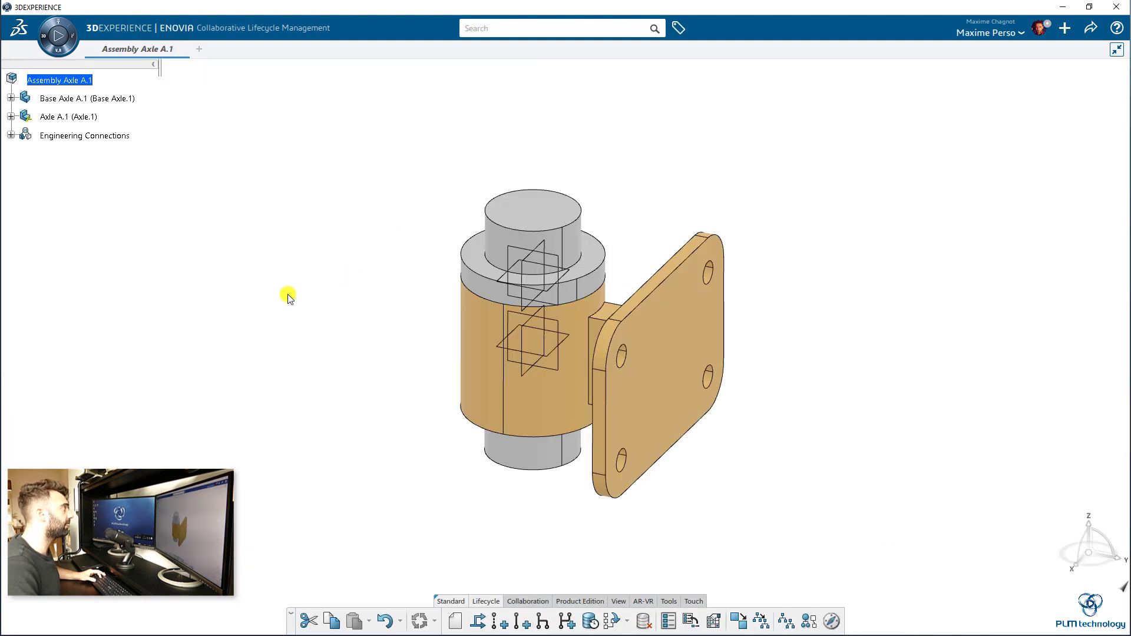
- Color the assembly's components by Major Revision Status with B.I. Essentials to find outdated parts
{"action": "middle_click_drag", "start_coordinate": [288, 298], "coordinate": [656, 306]}
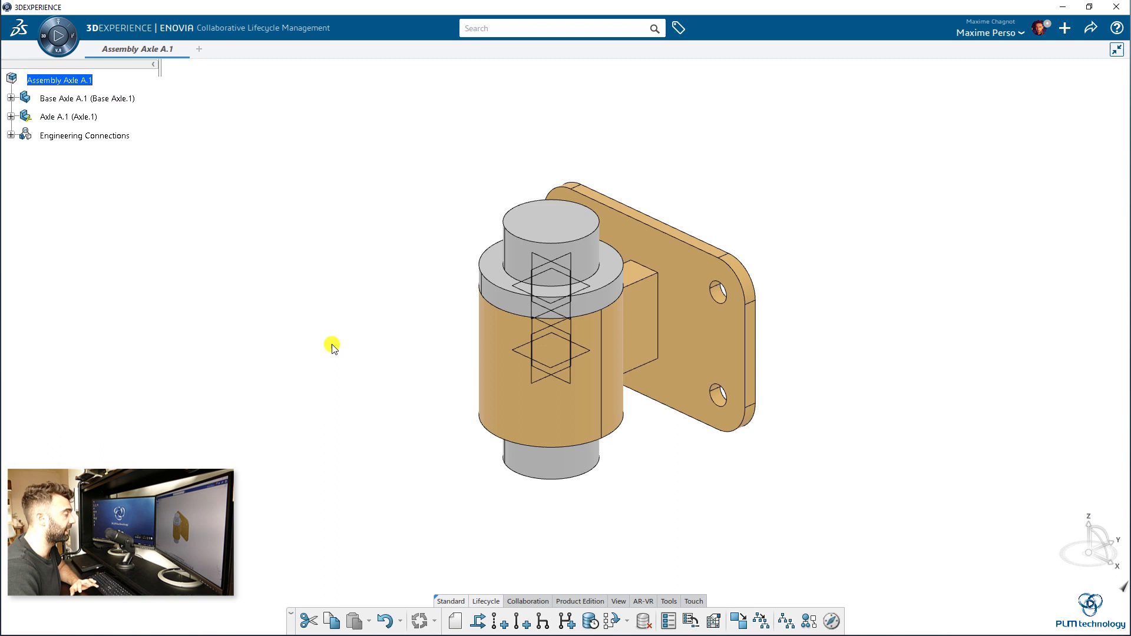
{"action": "middle_click_drag", "start_coordinate": [331, 348], "coordinate": [285, 384]}
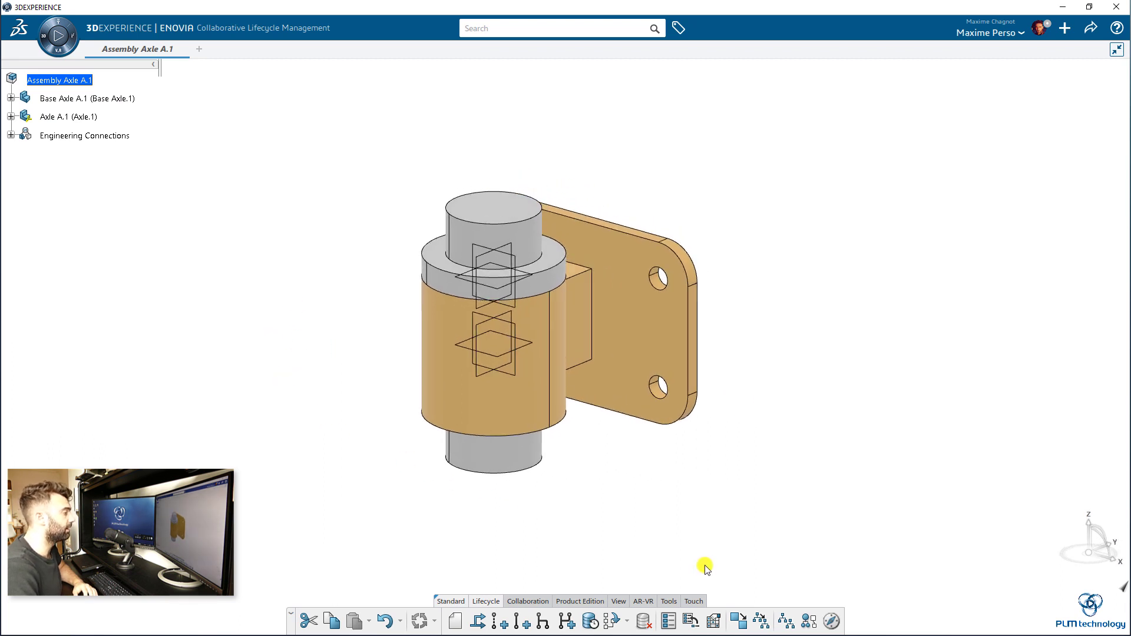
{"action": "left_click", "coordinate": [668, 601]}
{"action": "middle_click_drag", "start_coordinate": [558, 515], "coordinate": [583, 498]}
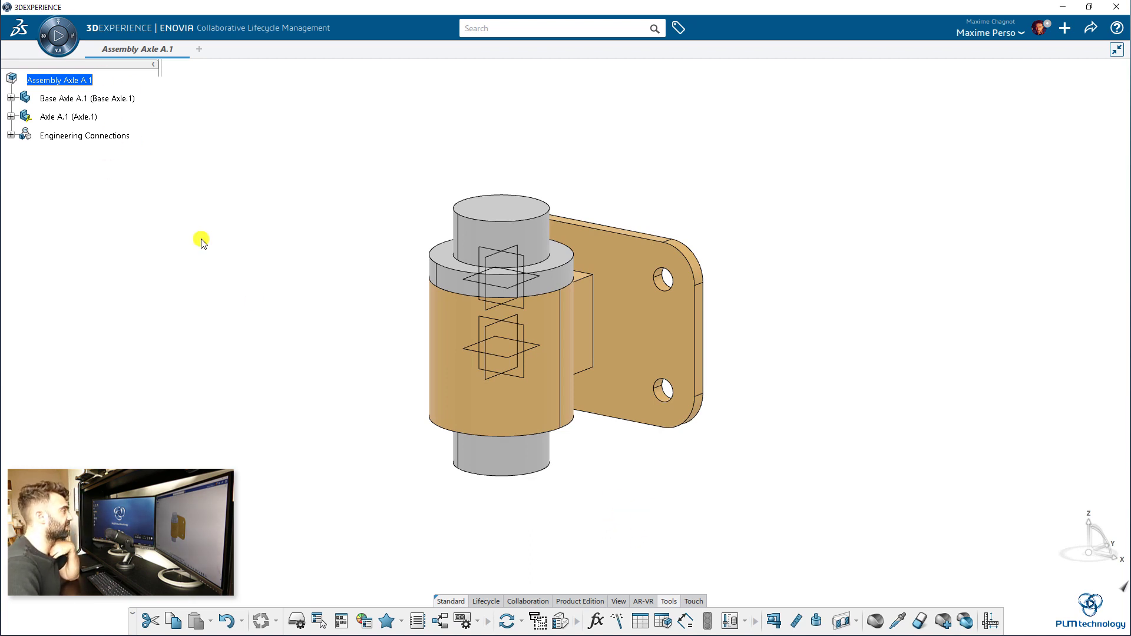
{"action": "left_click", "coordinate": [362, 622]}
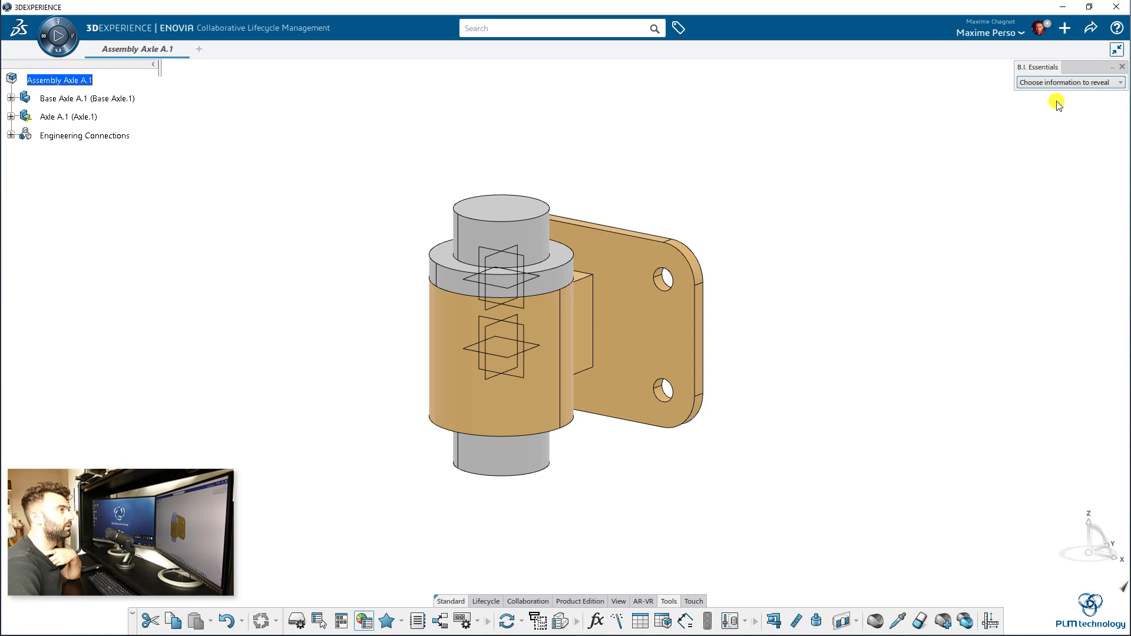
{"action": "left_click", "coordinate": [1103, 83]}
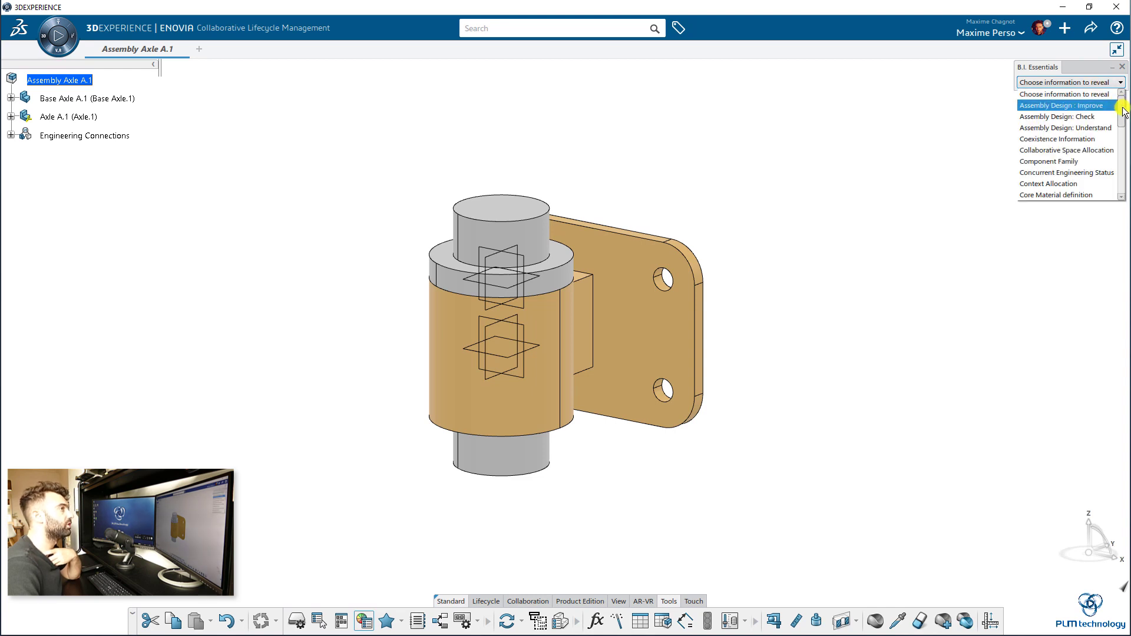
{"action": "left_click_drag", "start_coordinate": [1123, 112], "coordinate": [1075, 154]}
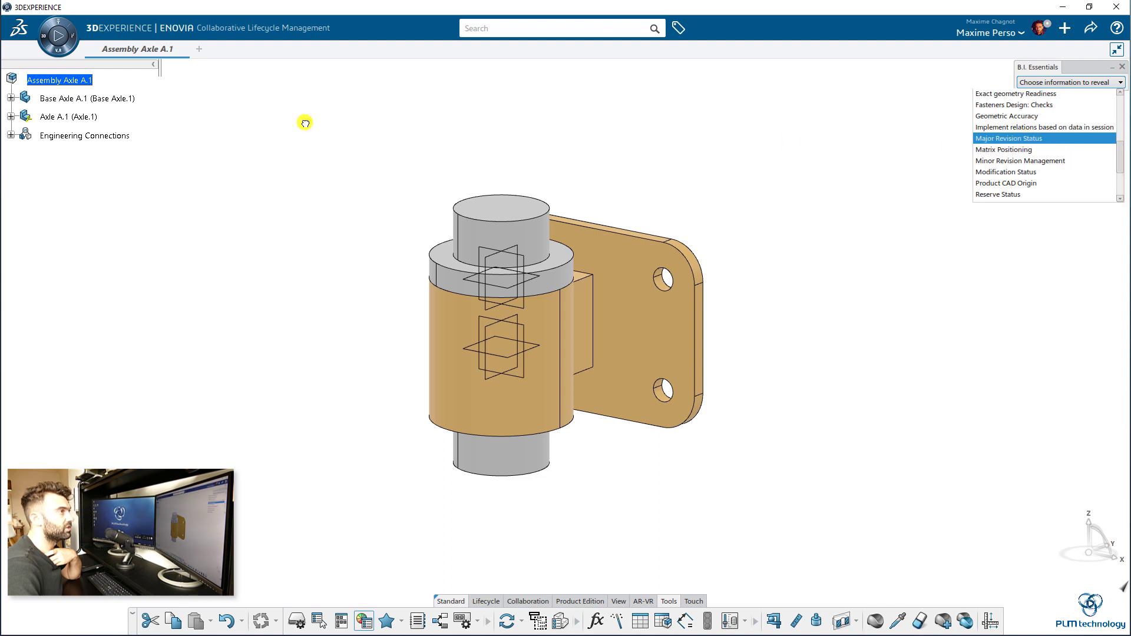
{"action": "left_click", "coordinate": [80, 72]}
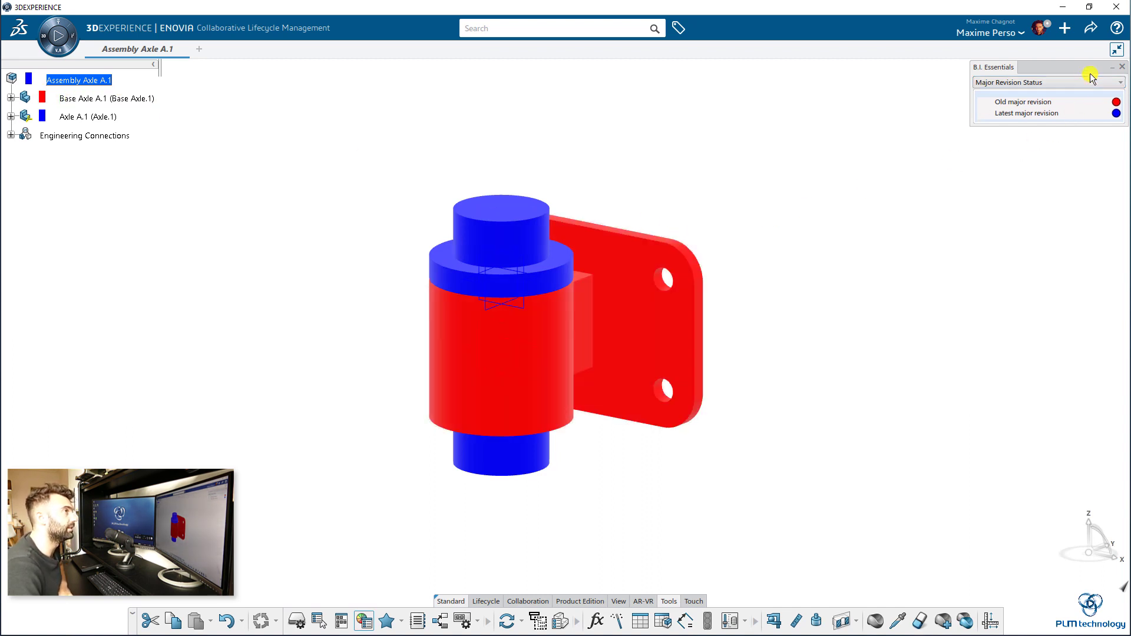
- Switch B.I. Essentials to Minor Revision Management to check the components' minor revisions, and close it
{"action": "left_click", "coordinate": [1119, 82]}
{"action": "left_click_drag", "start_coordinate": [1120, 118], "coordinate": [1124, 157]}
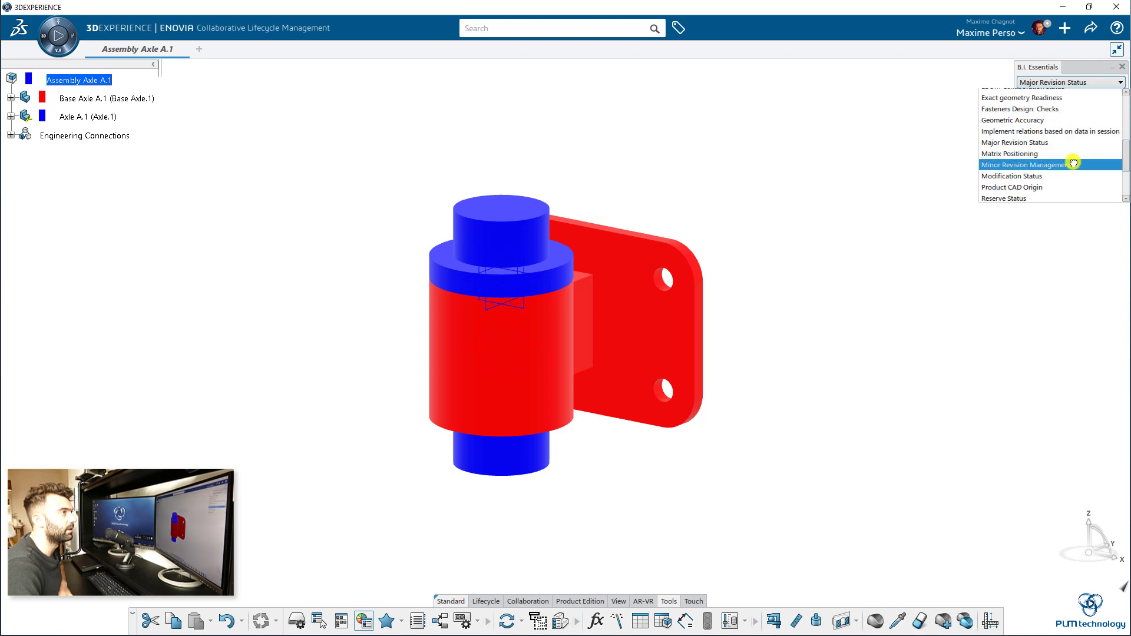
{"action": "left_click", "coordinate": [1073, 163]}
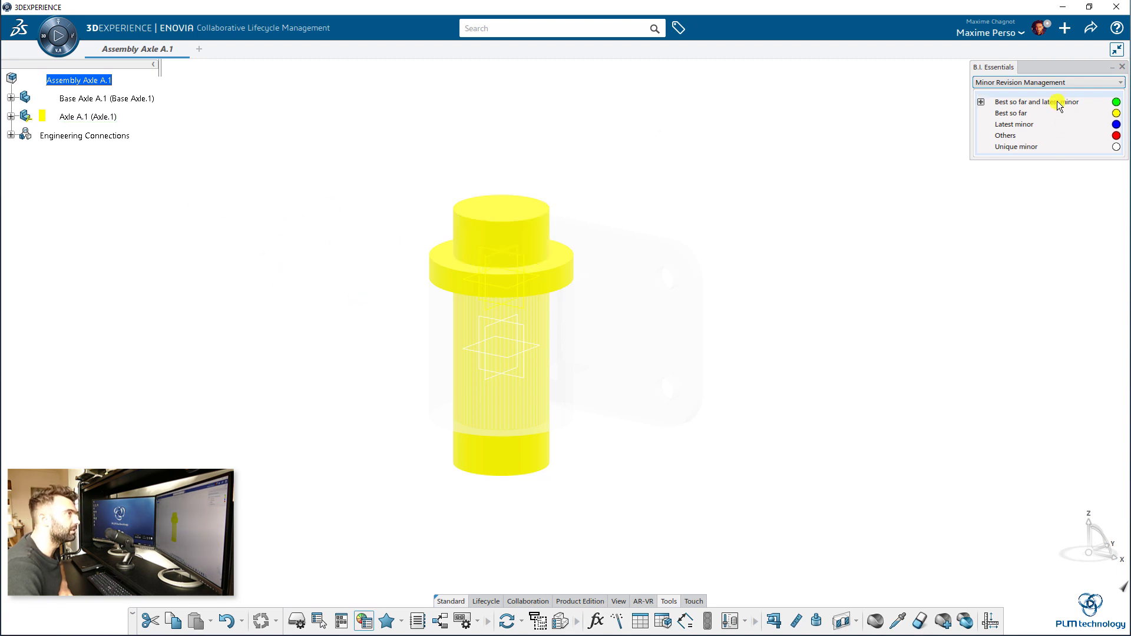
{"action": "left_click", "coordinate": [1122, 69]}
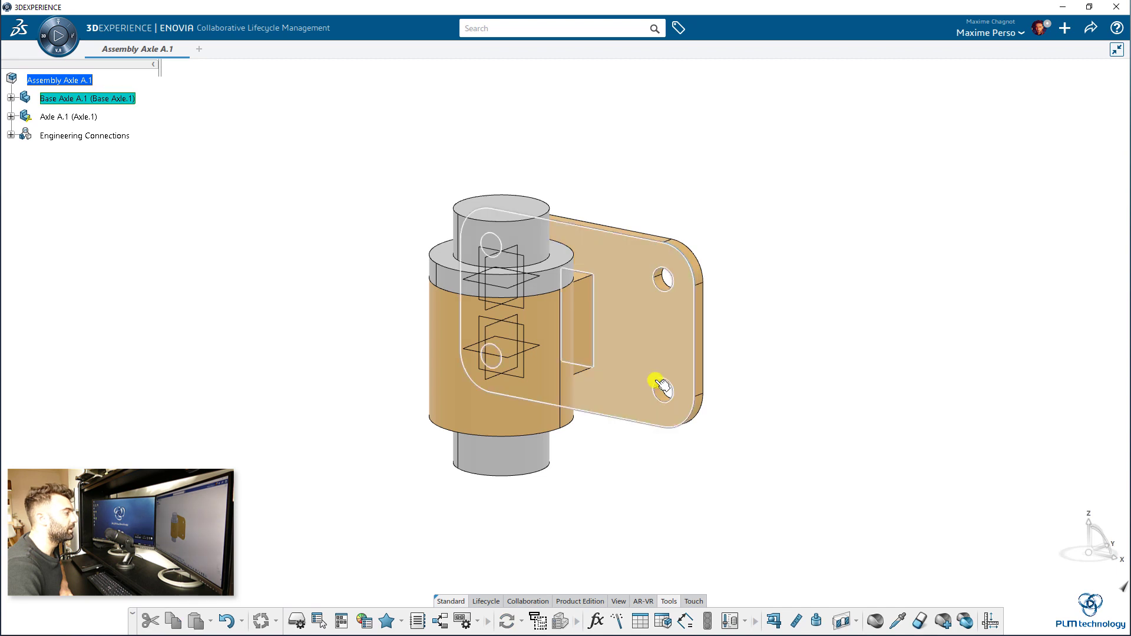
- Replace Base Axle A.1 in the assembly with its latest revision using Replace Items by Latest Revision
{"action": "left_click", "coordinate": [563, 601]}
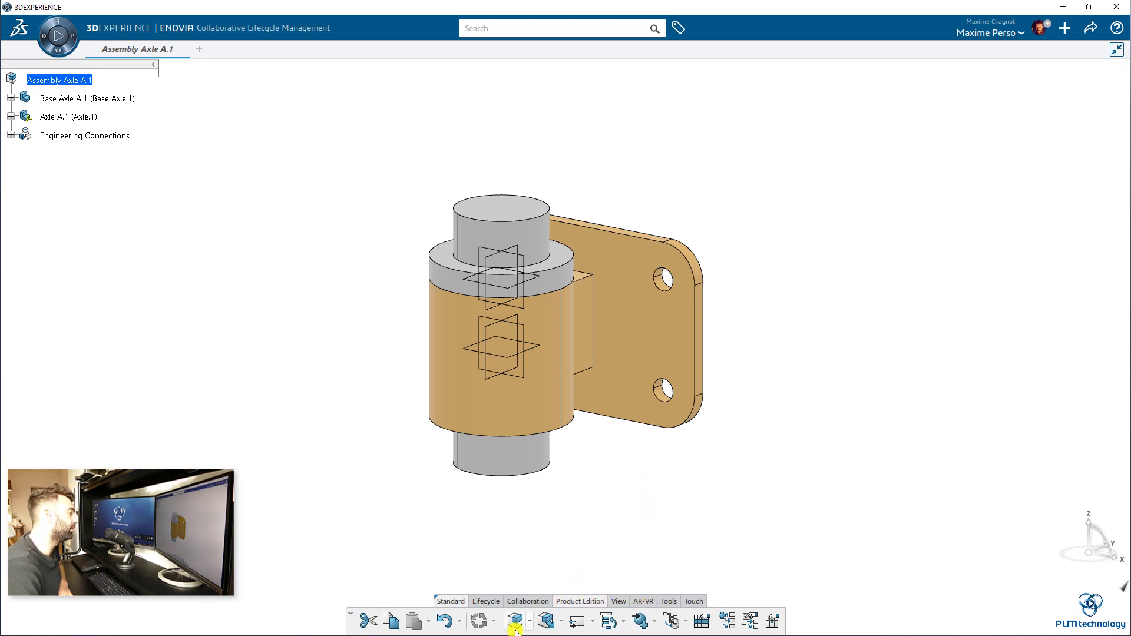
{"action": "left_click", "coordinate": [592, 621]}
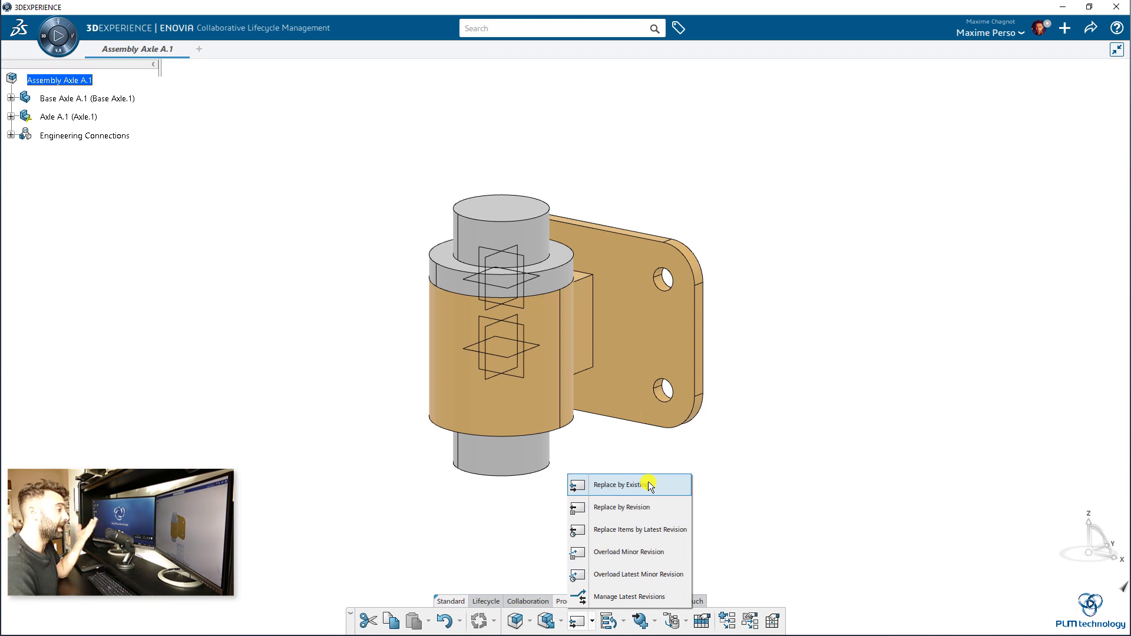
{"action": "left_click", "coordinate": [640, 532]}
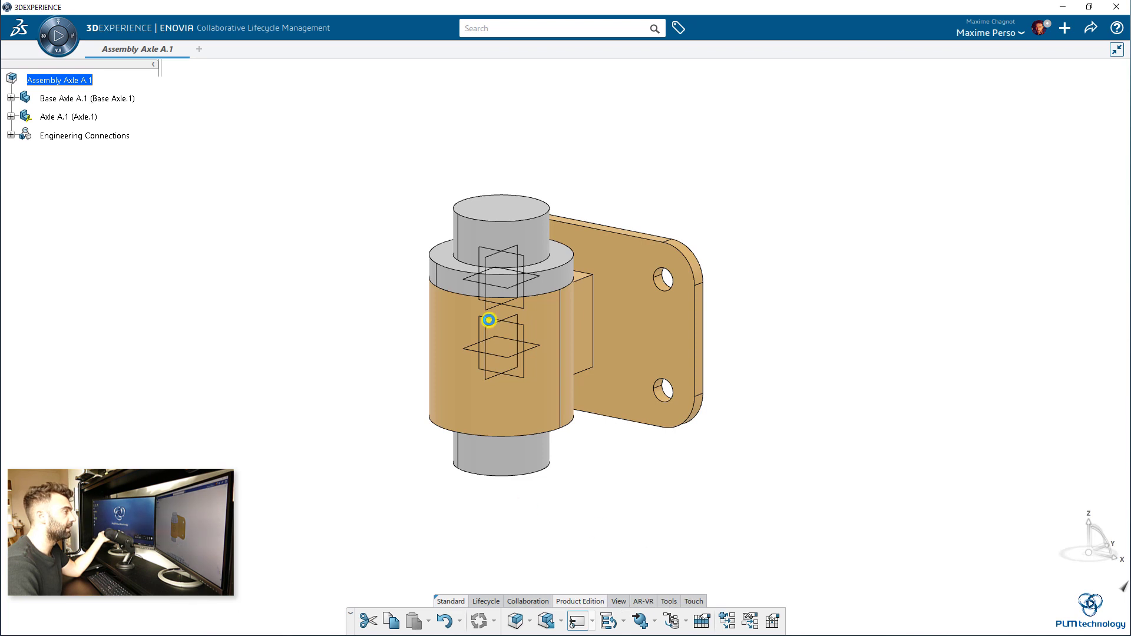
{"action": "left_click", "coordinate": [91, 100]}
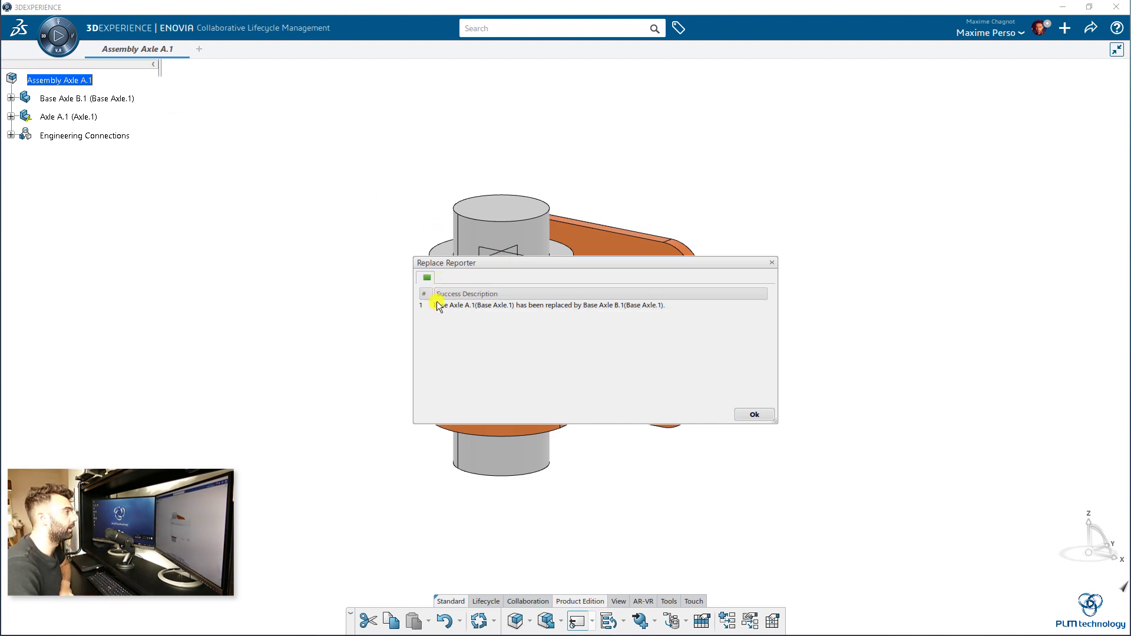
{"action": "left_click", "coordinate": [756, 414]}
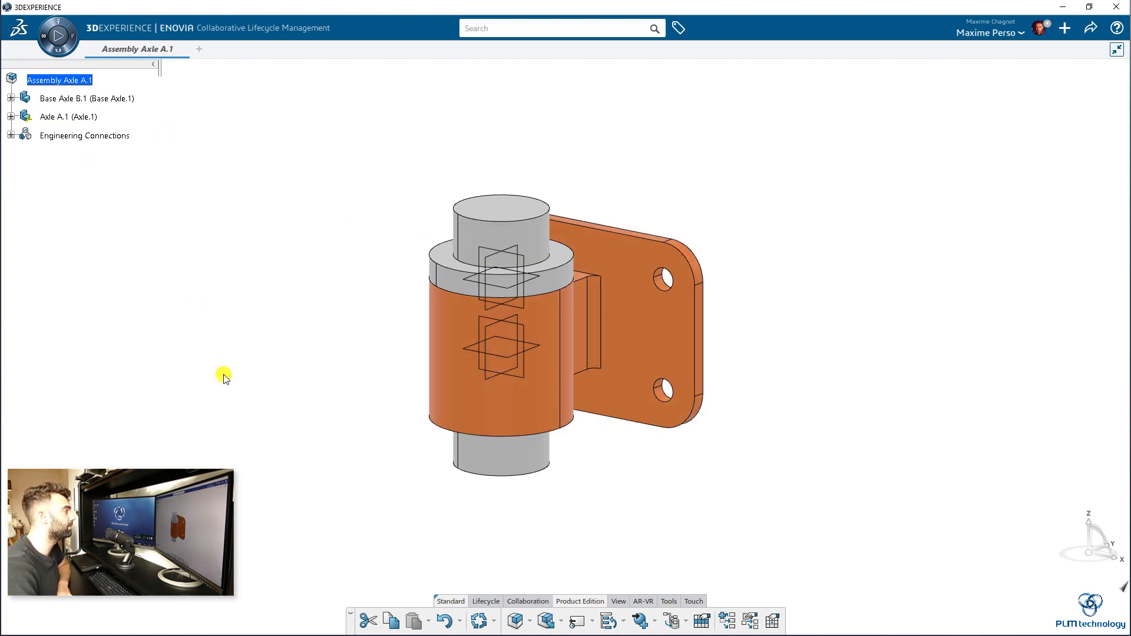
- Overload Axle A.1 with its latest minor revision, A.2
{"action": "left_click", "coordinate": [592, 621]}
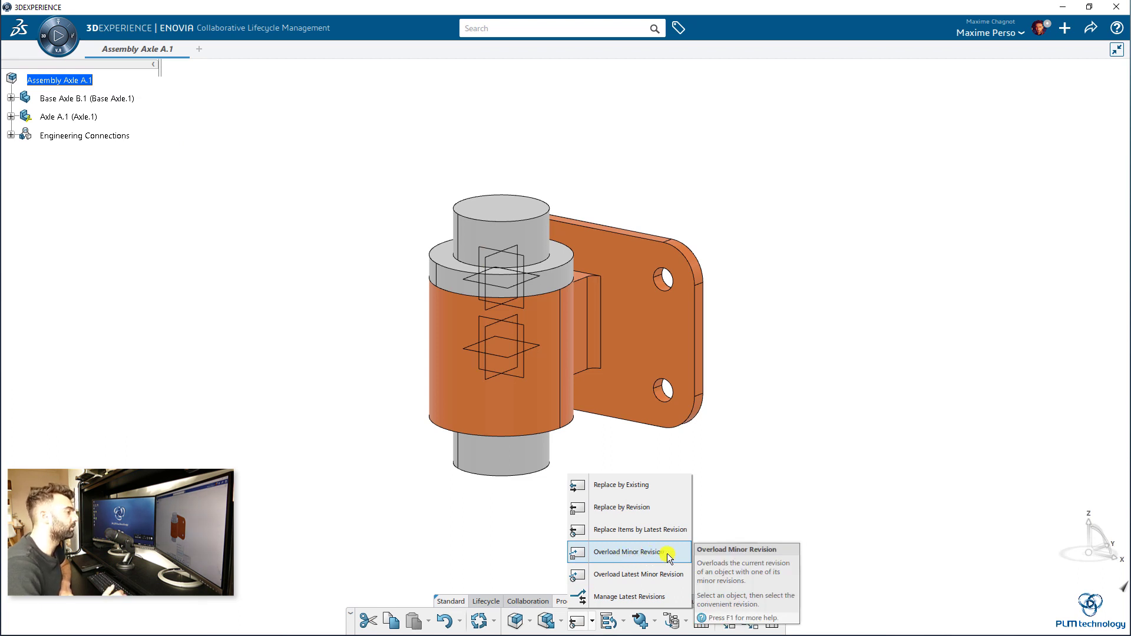
{"action": "left_click", "coordinate": [617, 575]}
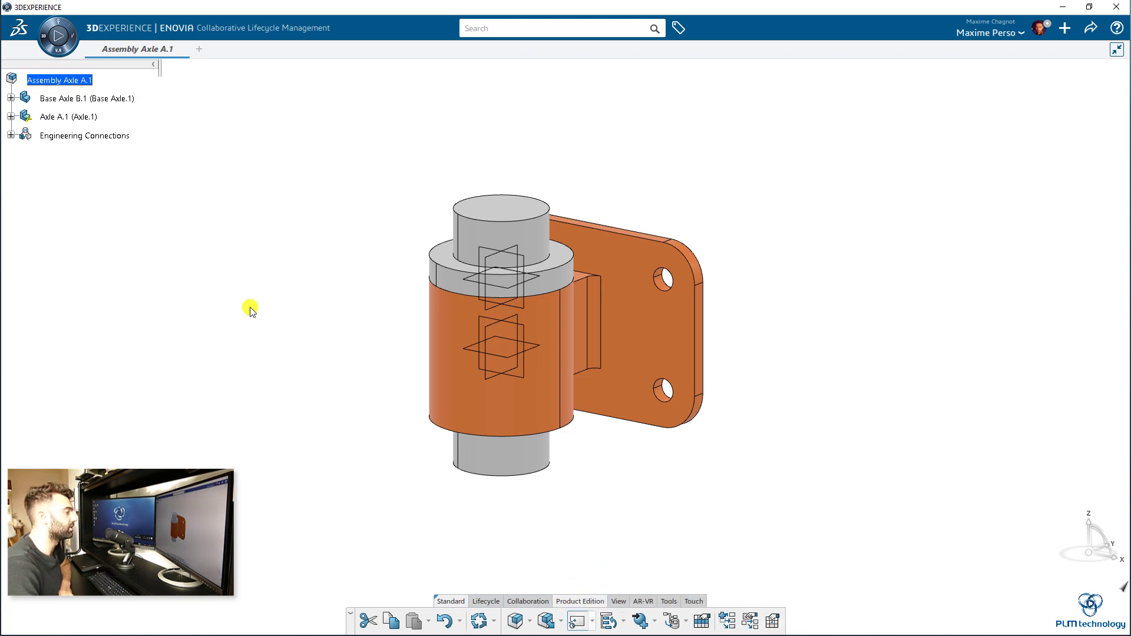
{"action": "left_click", "coordinate": [62, 115]}
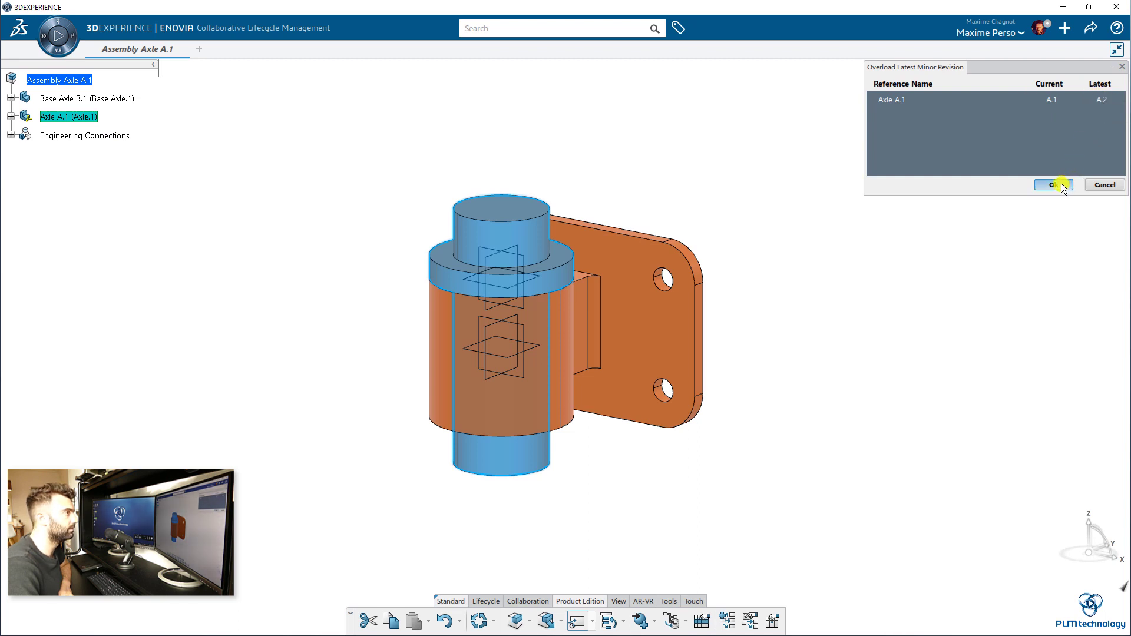
{"action": "key", "text": "Return"}
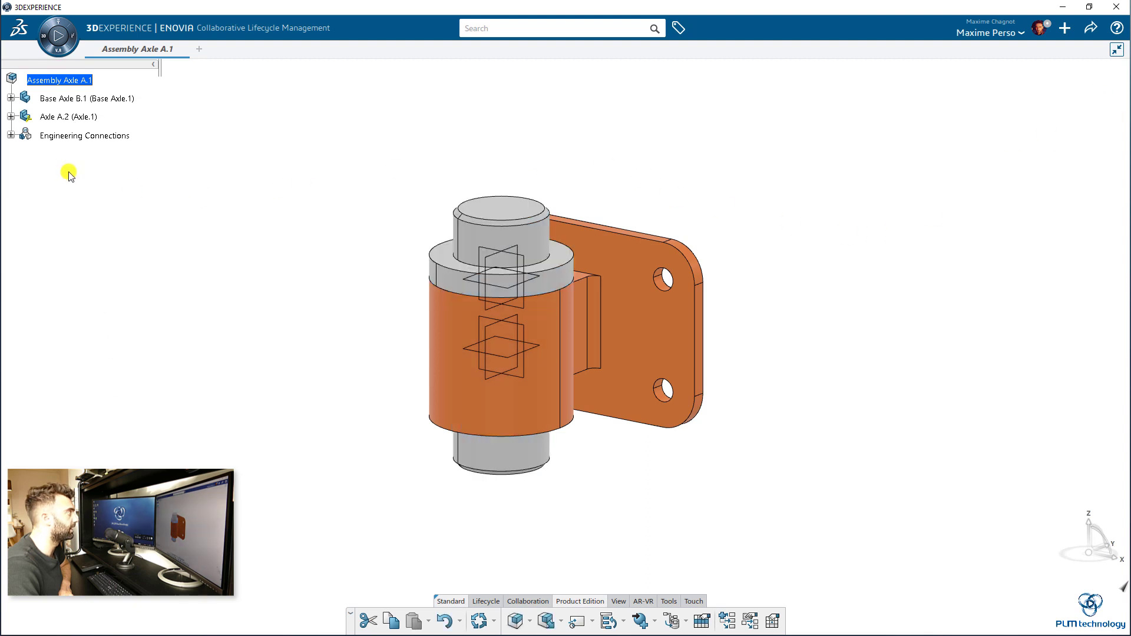
- Update the assembly and expand its Fix.1 and Revolute.2 engineering connections to check their constraints
{"action": "middle_click_drag", "start_coordinate": [157, 273], "coordinate": [266, 346]}
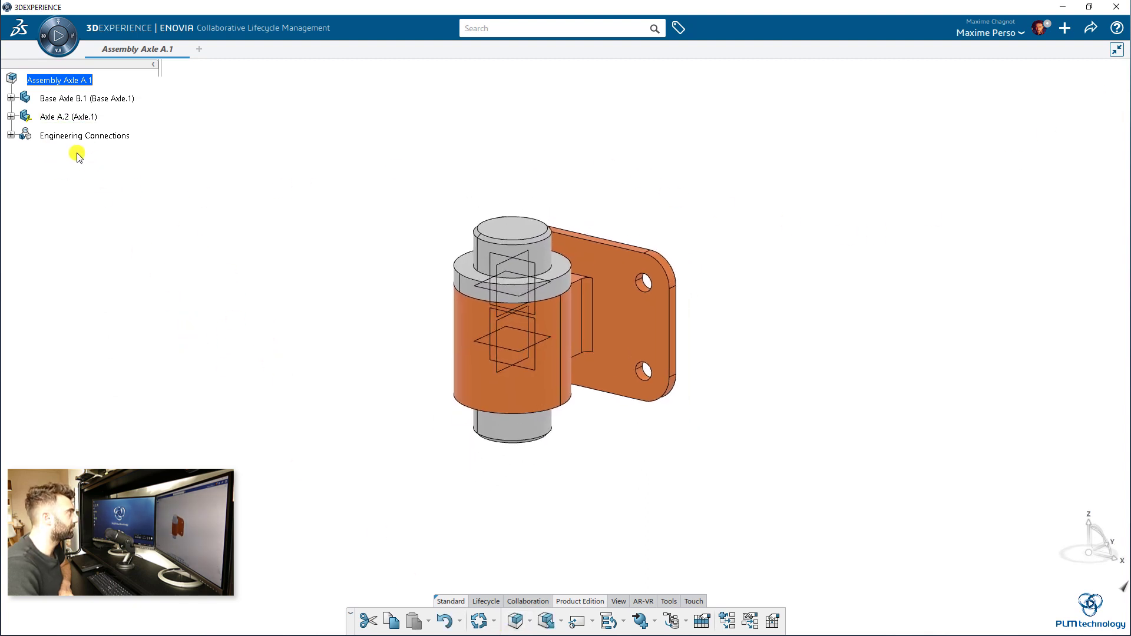
{"action": "left_click", "coordinate": [10, 135]}
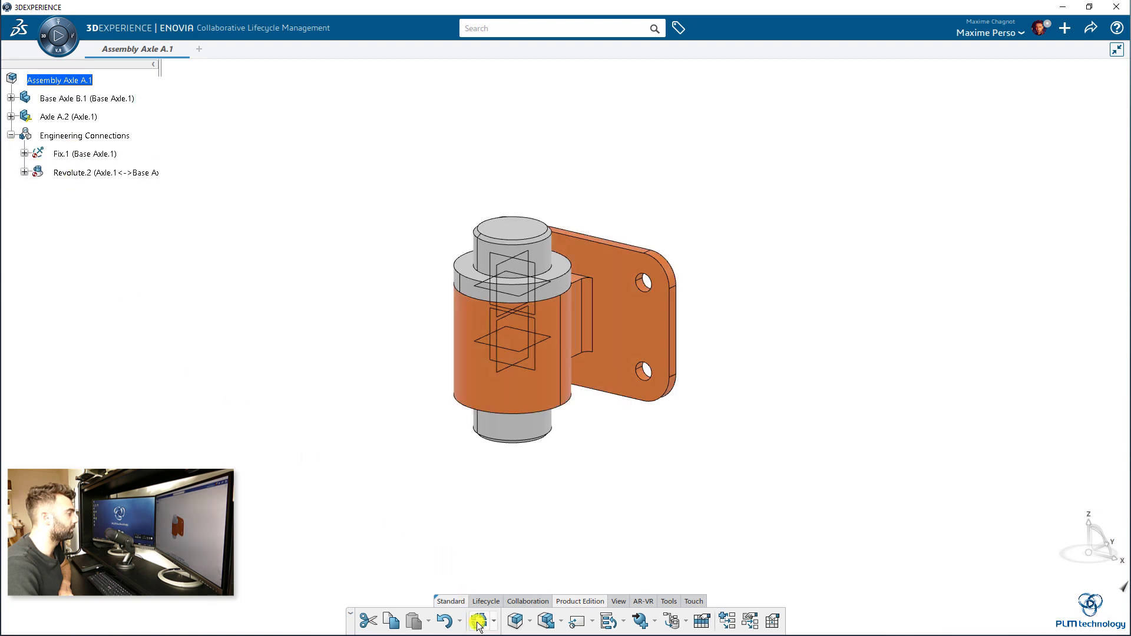
{"action": "left_click", "coordinate": [24, 153]}
{"action": "left_click", "coordinate": [24, 190]}
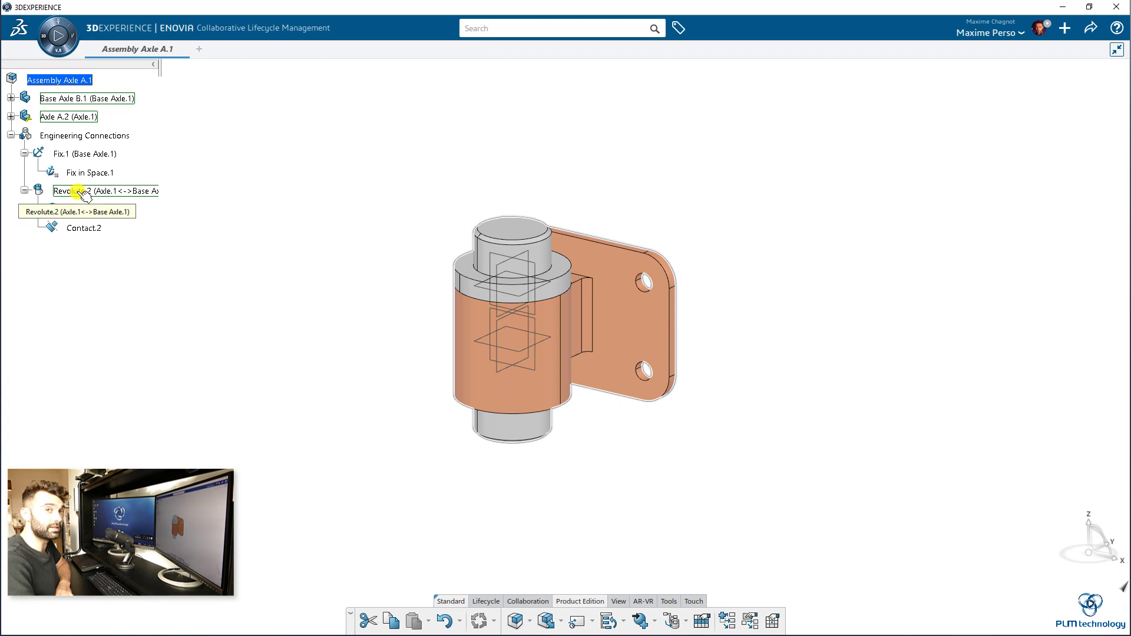
- Collapse the Fix.1, Revolute.2 and Engineering Connections branches of Assembly Axle A.1 and save the assembly
{"action": "left_click", "coordinate": [24, 153]}
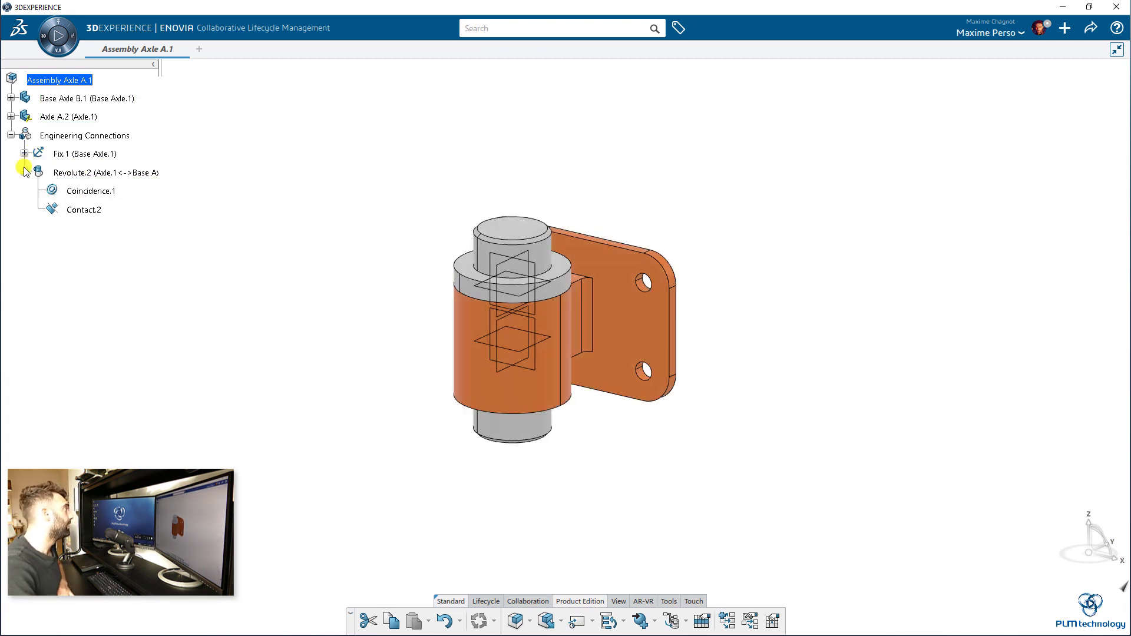
{"action": "left_click", "coordinate": [24, 172]}
{"action": "left_click", "coordinate": [11, 135]}
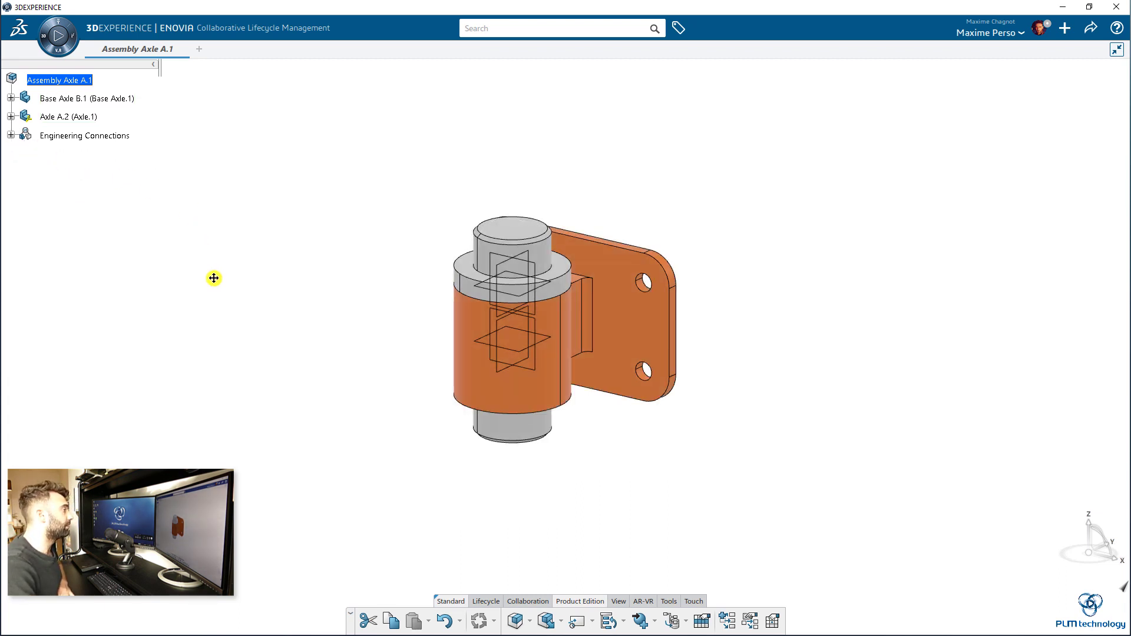
{"action": "left_click", "coordinate": [1090, 28]}
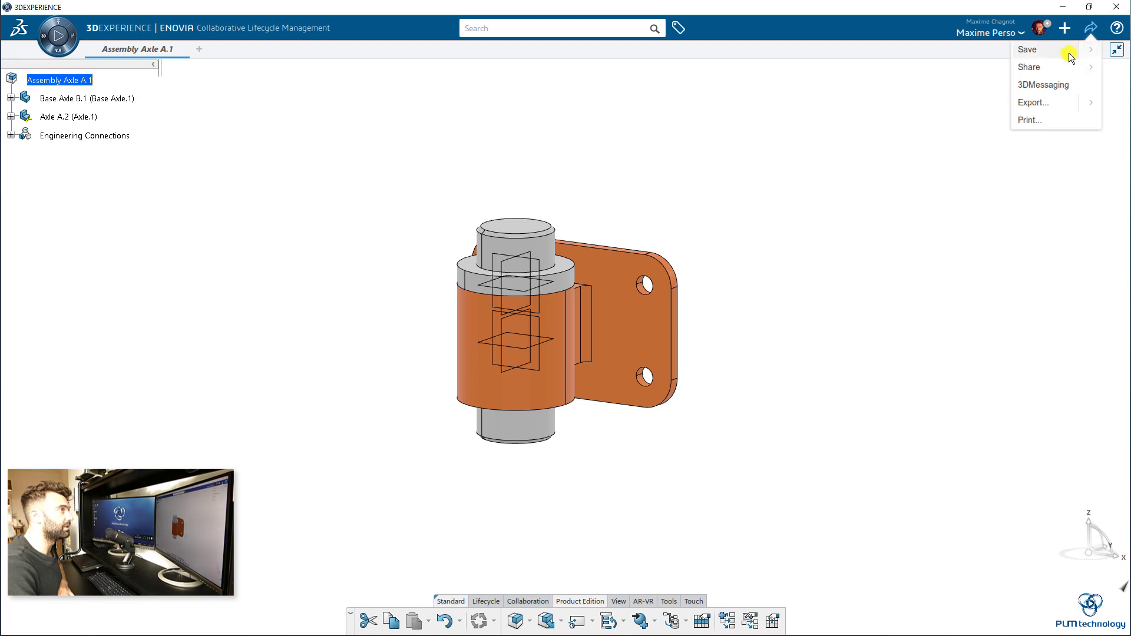
{"action": "left_click", "coordinate": [1064, 51]}
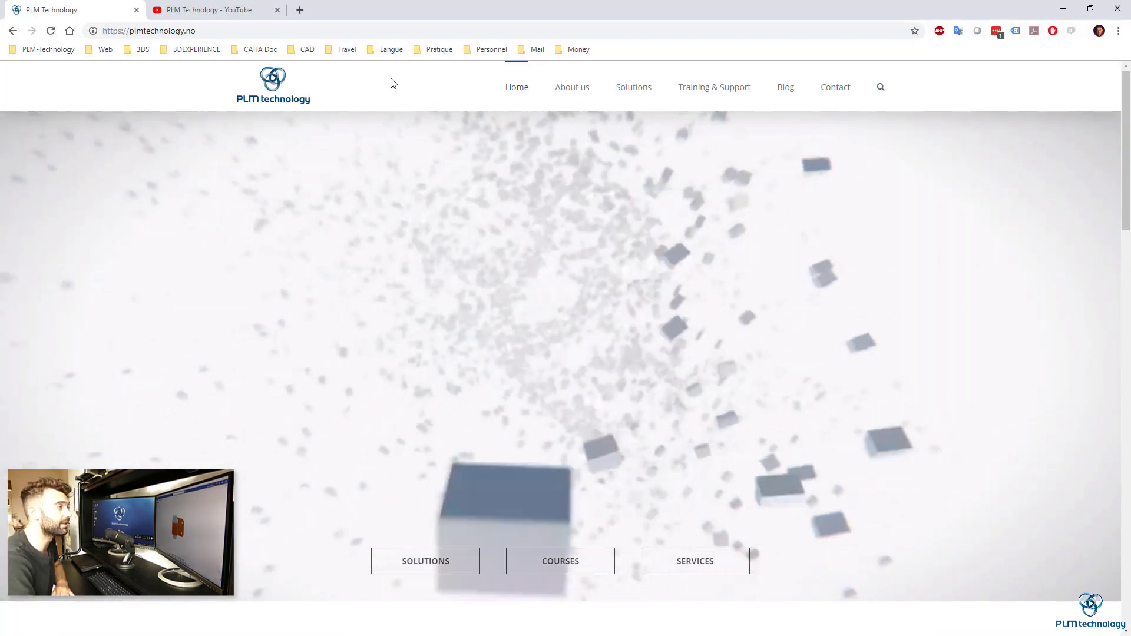
- Switch to the Chrome browser and look through the PLM Technology home page down to its recent blog posts
{"action": "scroll", "coordinate": [404, 136], "scroll_direction": "down", "scroll_amount": 9}
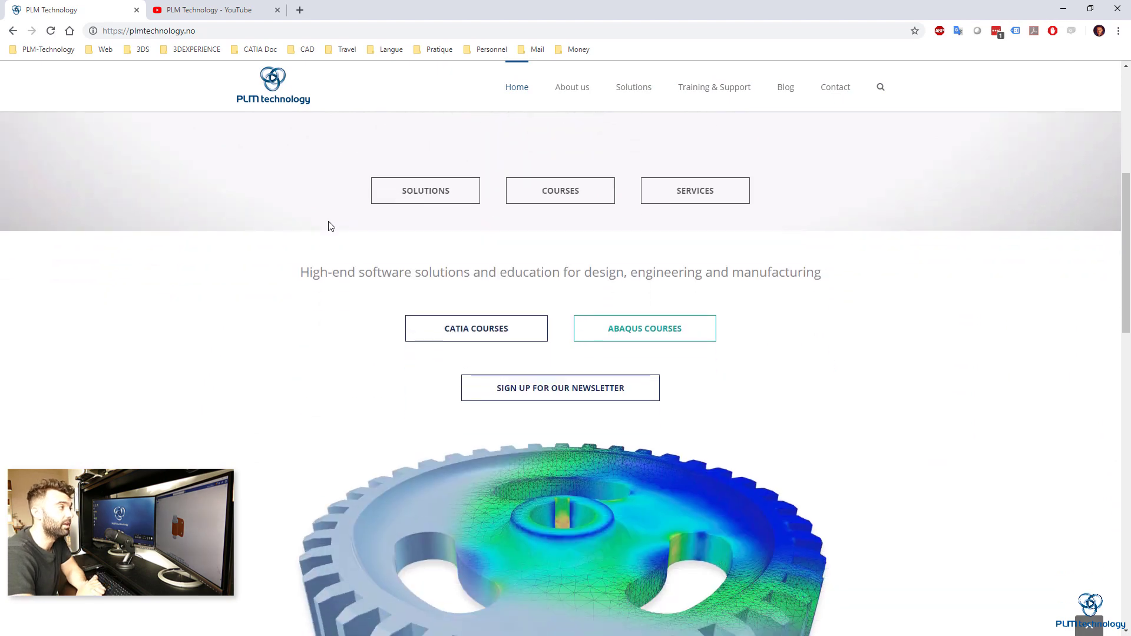
{"action": "scroll", "coordinate": [329, 226], "scroll_direction": "down", "scroll_amount": 10}
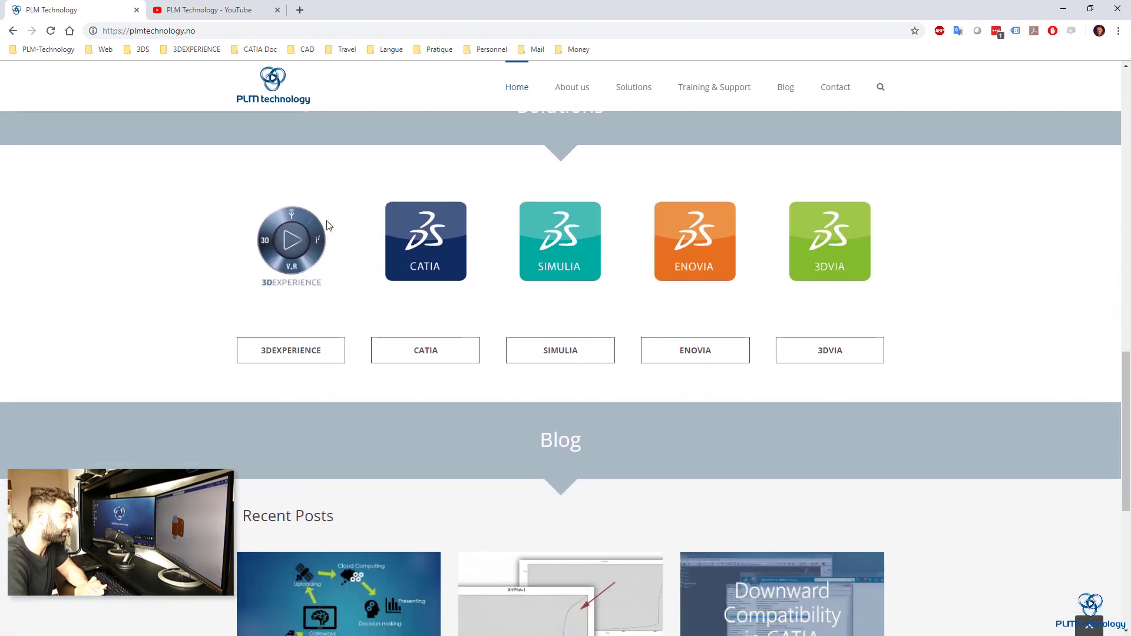
{"action": "scroll", "coordinate": [327, 221], "scroll_direction": "down", "scroll_amount": 4}
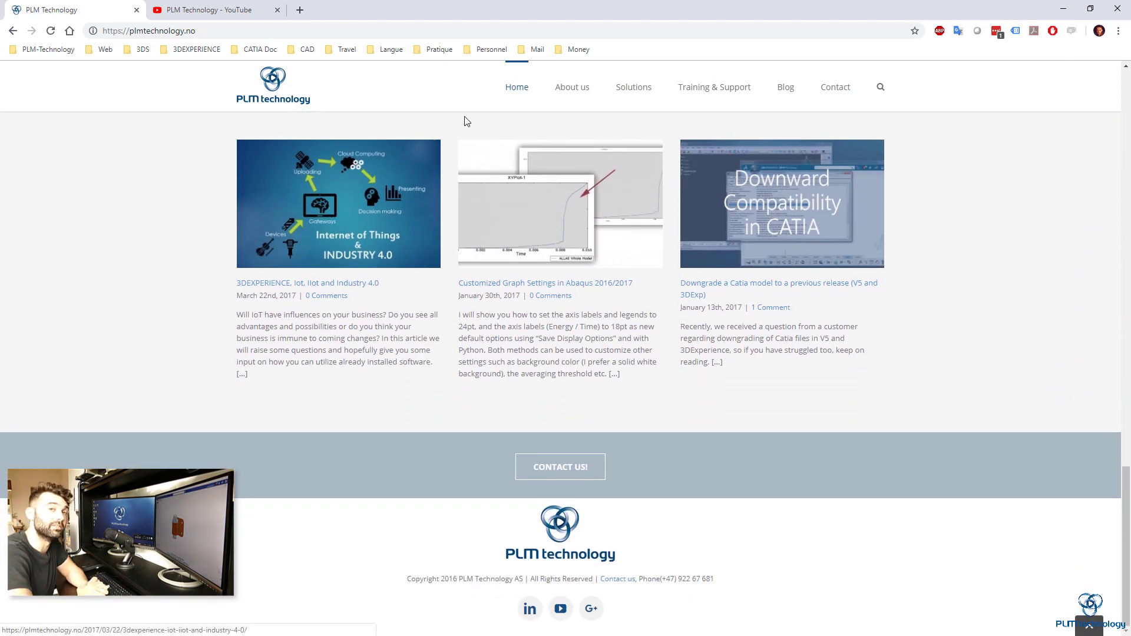
- Open the website's Training & Support page and look through its classroom training, online companion and services sections
{"action": "mouse_move", "coordinate": [666, 89]}
{"action": "mouse_move", "coordinate": [707, 93]}
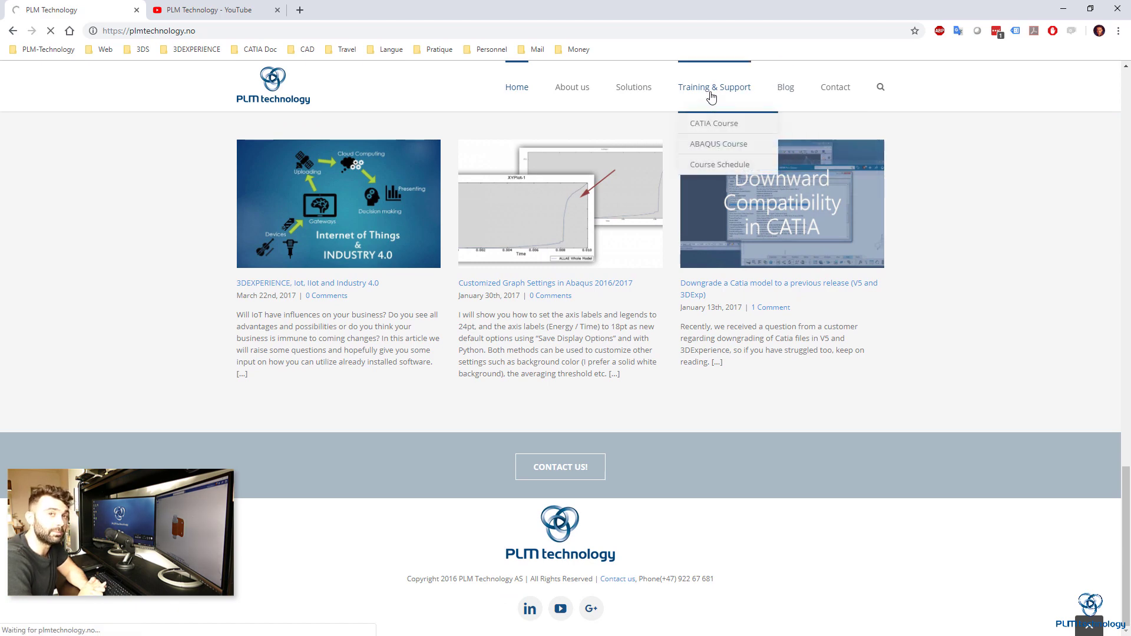
{"action": "scroll", "coordinate": [528, 226], "scroll_direction": "down", "scroll_amount": 2}
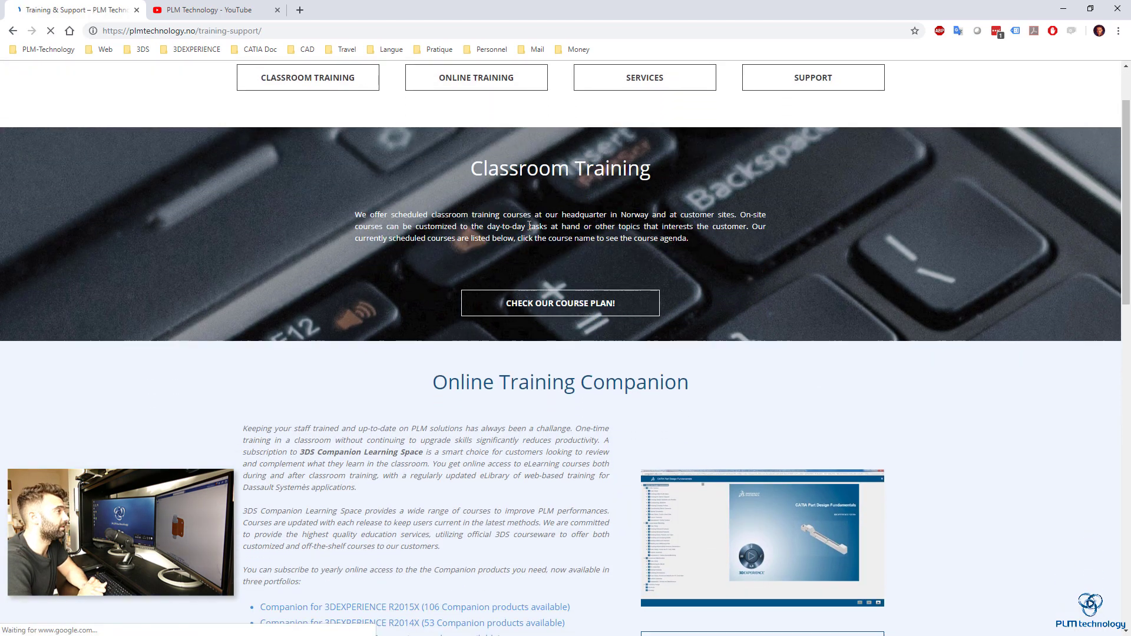
{"action": "scroll", "coordinate": [528, 226], "scroll_direction": "down", "scroll_amount": 10}
{"action": "scroll", "coordinate": [527, 214], "scroll_direction": "up", "scroll_amount": 7}
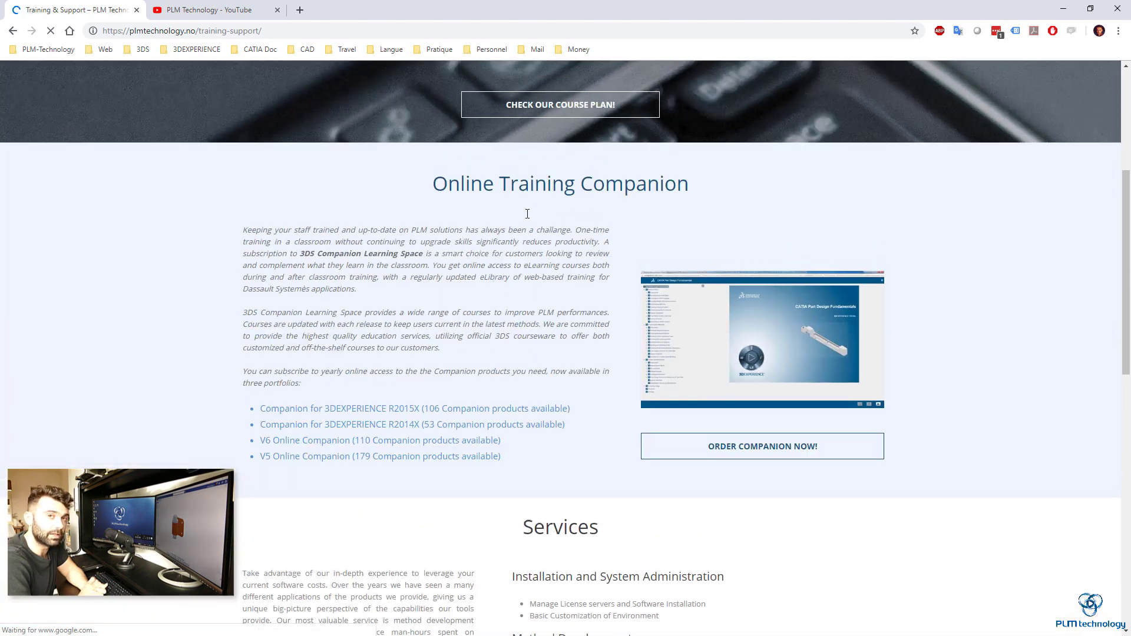
- Open the website's Blog page and look through the published articles
{"action": "scroll", "coordinate": [527, 214], "scroll_direction": "up", "scroll_amount": 5}
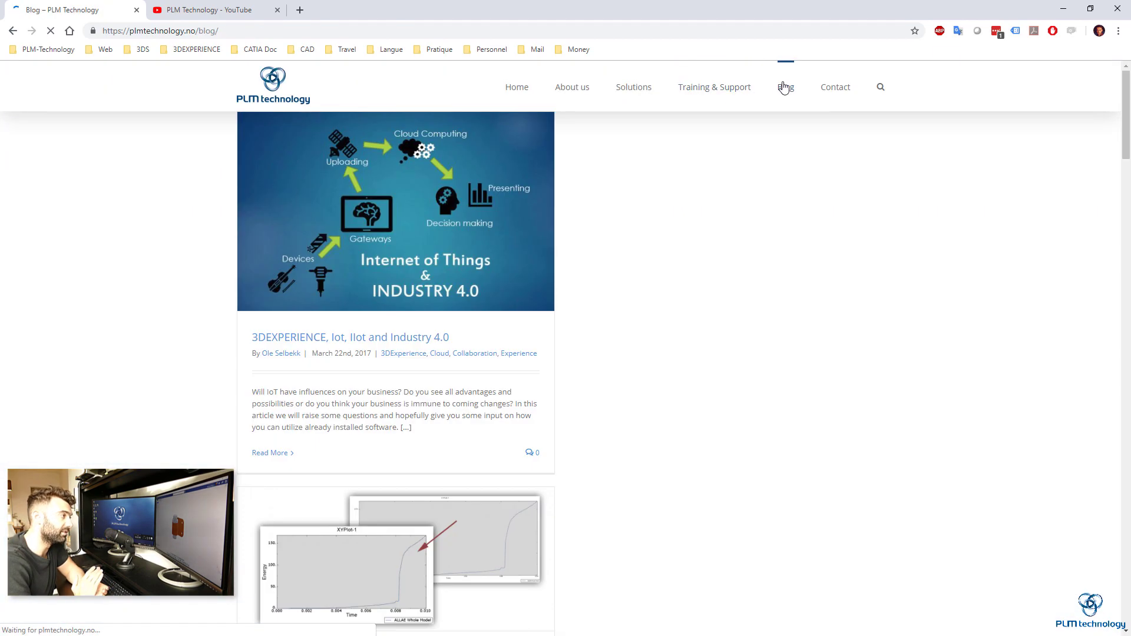
{"action": "scroll", "coordinate": [175, 313], "scroll_direction": "down", "scroll_amount": 3}
{"action": "scroll", "coordinate": [176, 313], "scroll_direction": "down", "scroll_amount": 8}
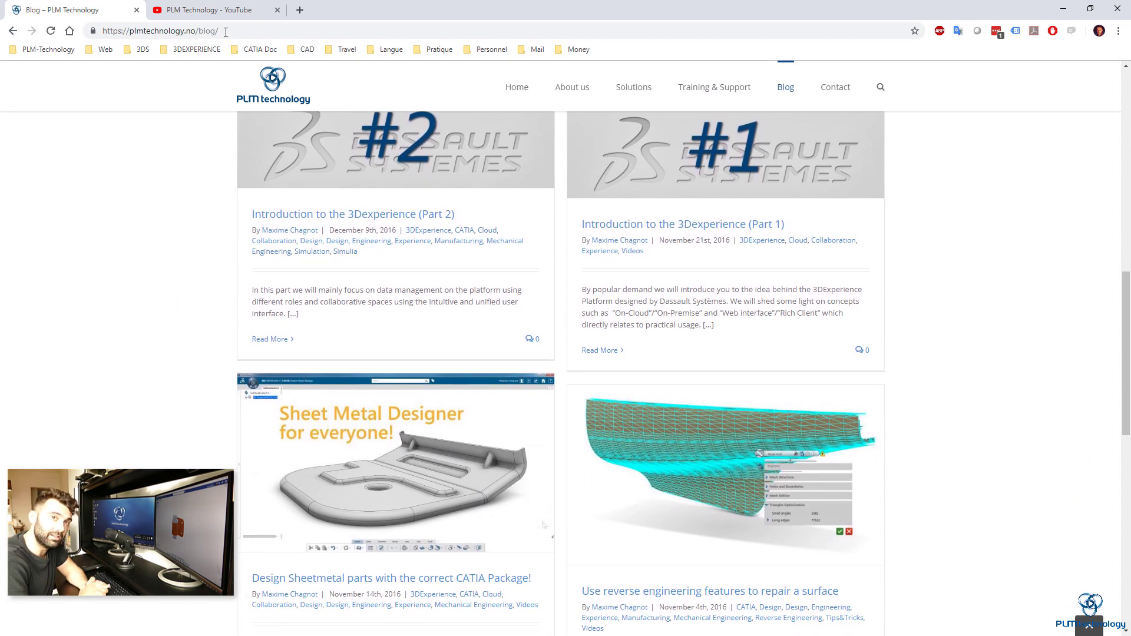
- Show the PLM Technology YouTube channel and look through its list of uploaded videos
{"action": "left_click", "coordinate": [206, 8]}
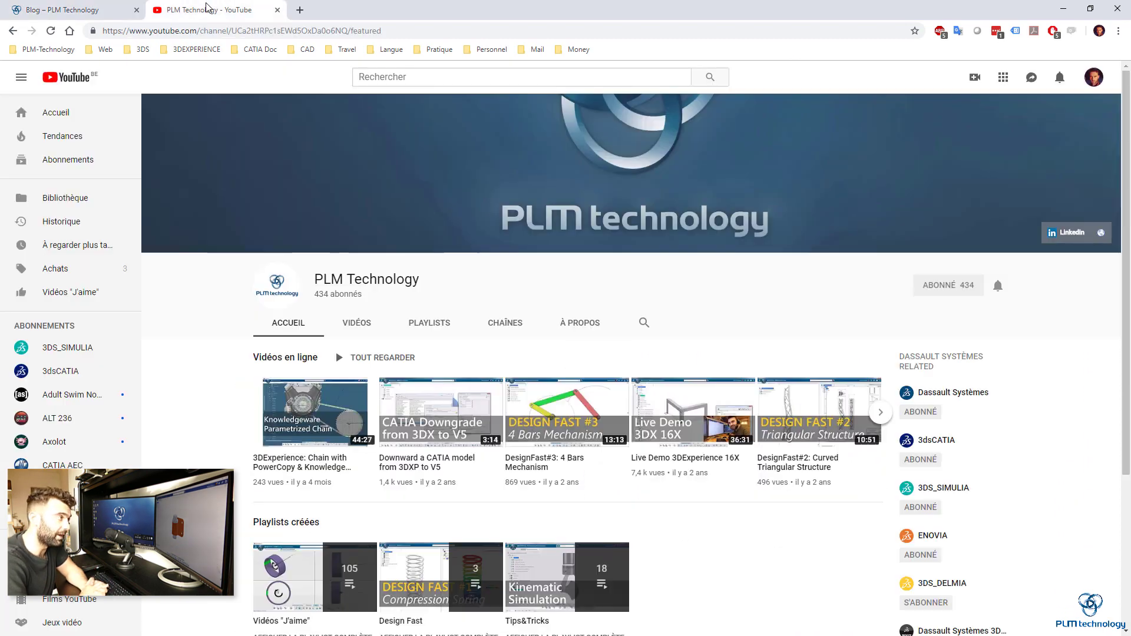
{"action": "left_click", "coordinate": [357, 321]}
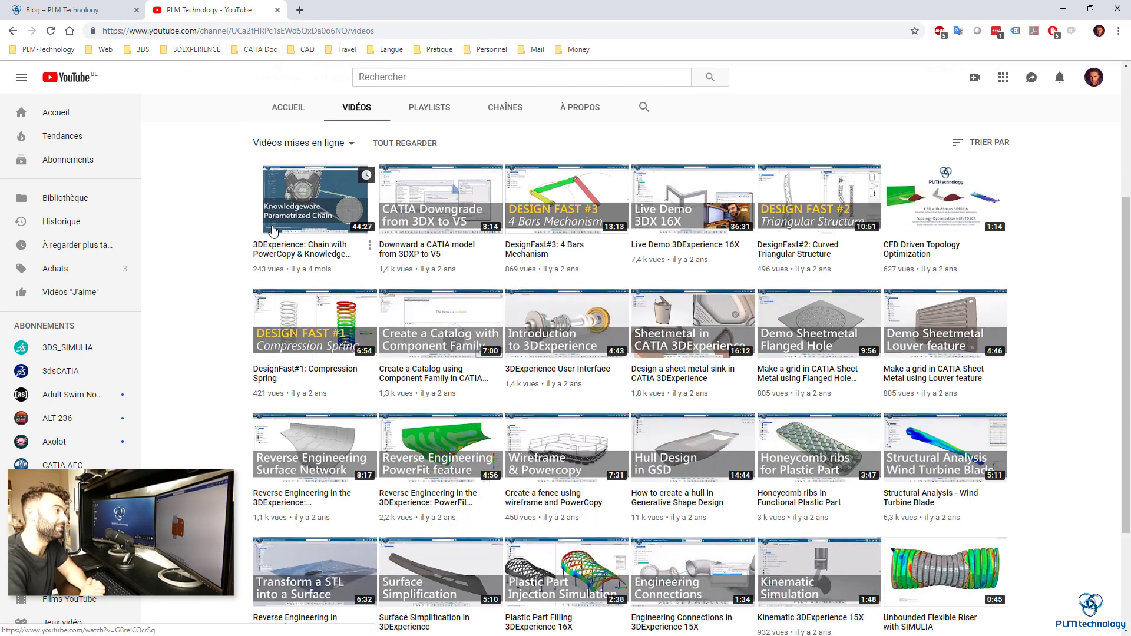
{"action": "scroll", "coordinate": [214, 224], "scroll_direction": "down", "scroll_amount": 3}
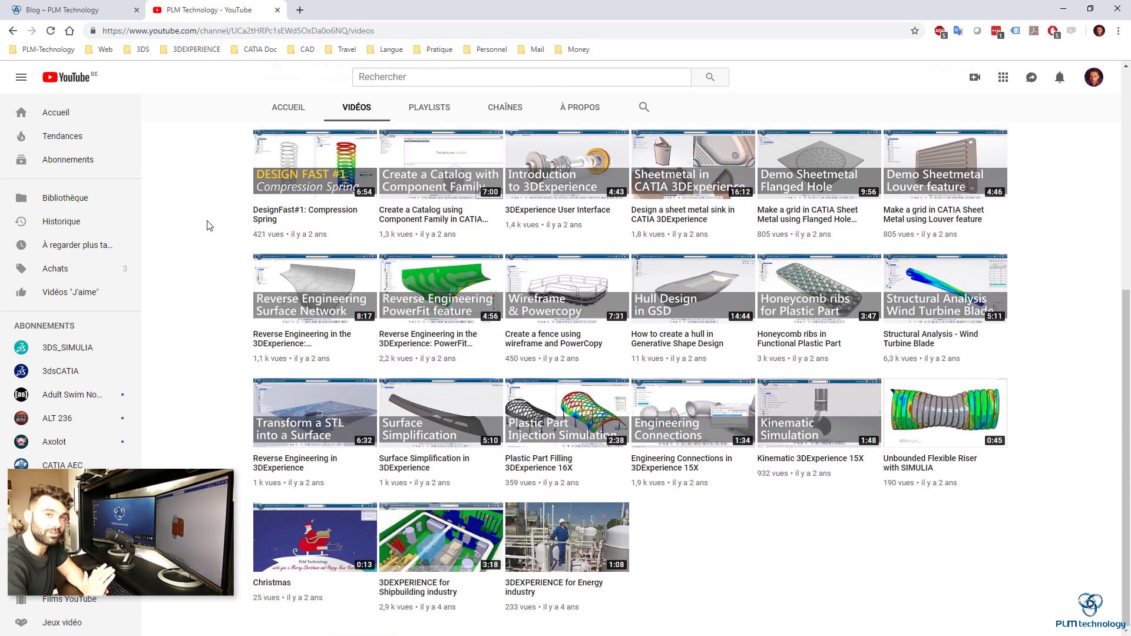